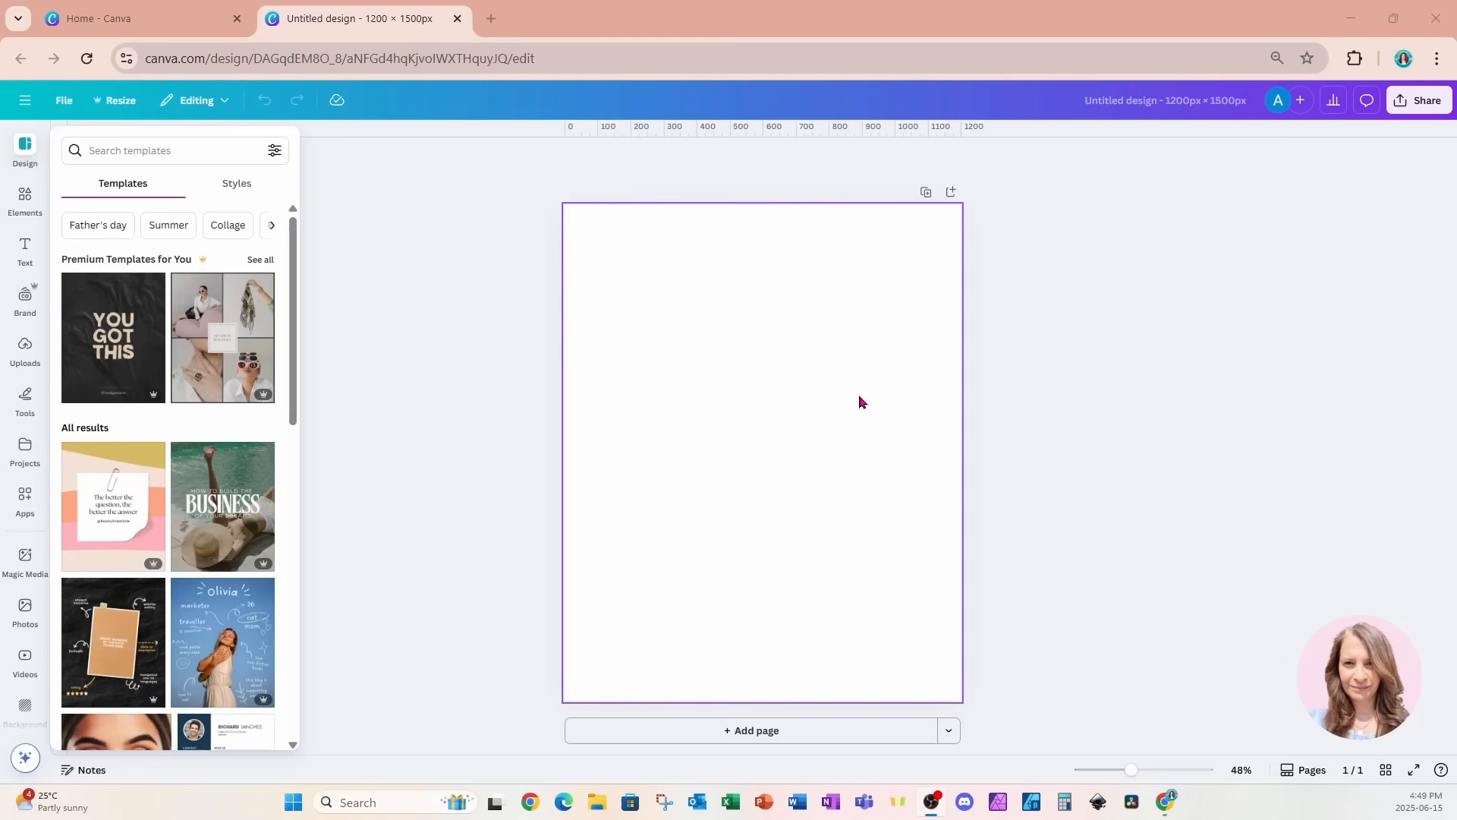
{"action": "left_click", "coordinate": [797, 399]}
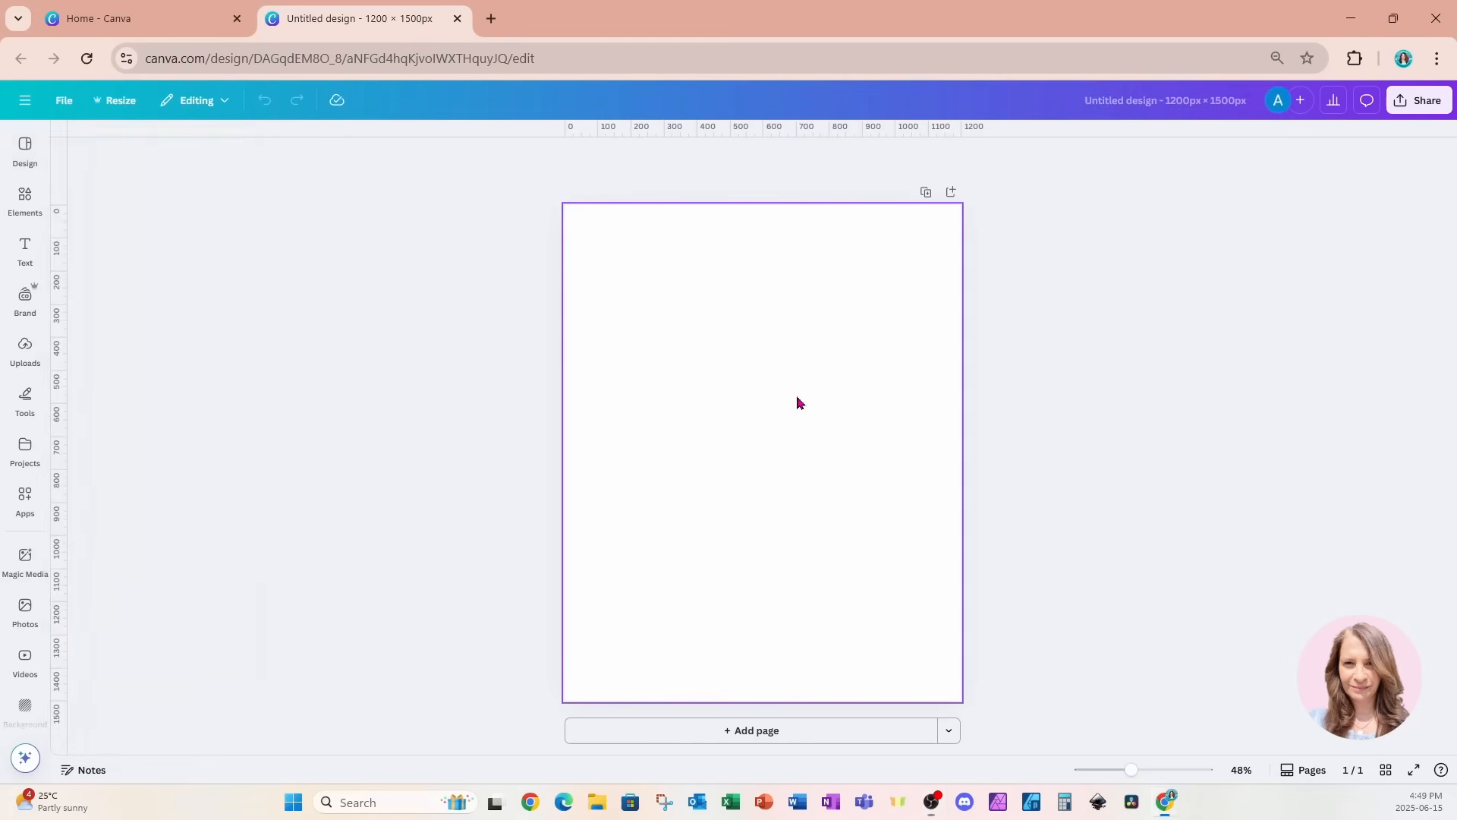
{"action": "left_click", "coordinate": [117, 101]}
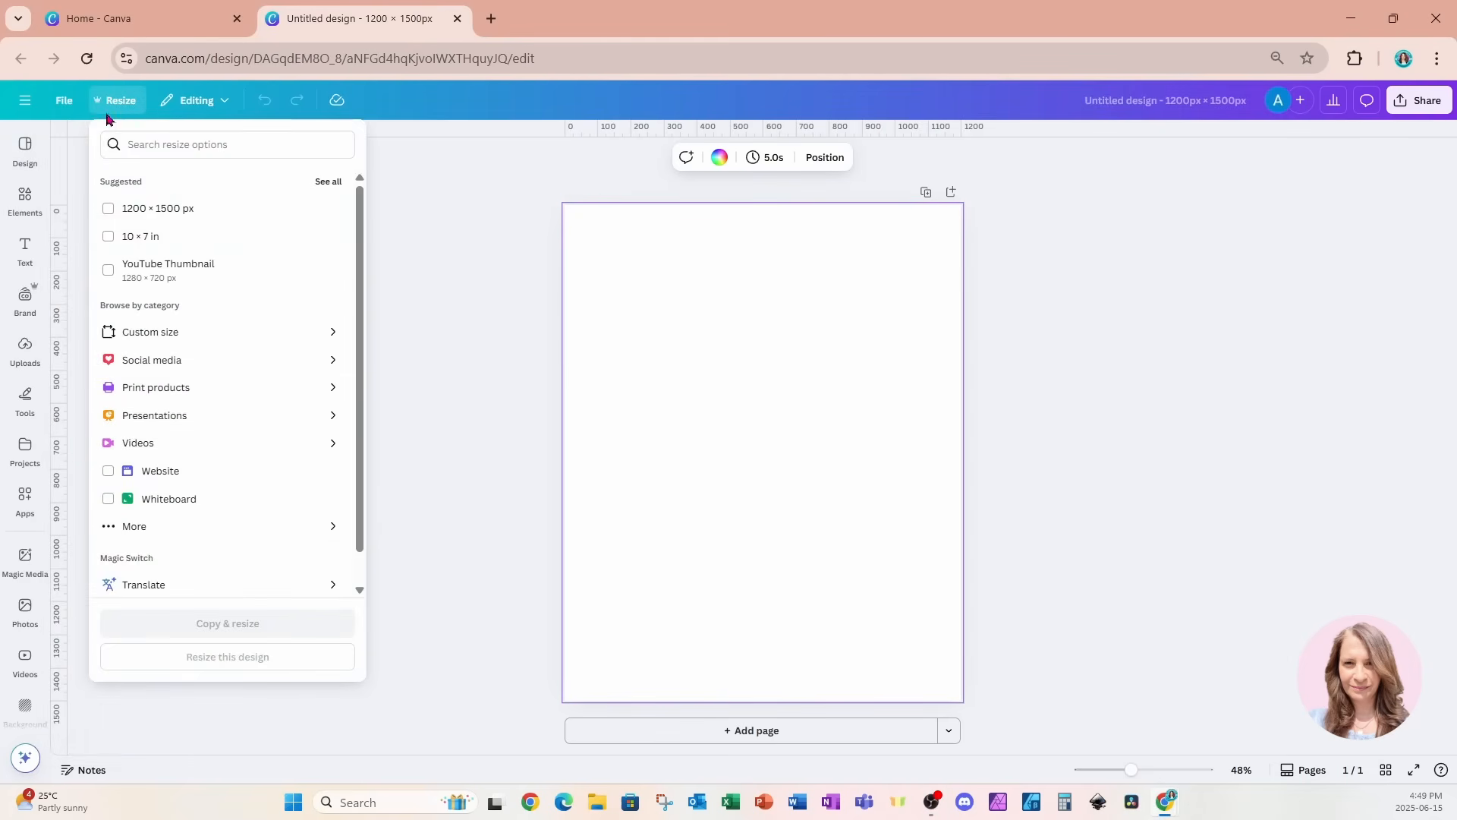
{"action": "left_click", "coordinate": [65, 101]}
{"action": "left_click", "coordinate": [66, 101]}
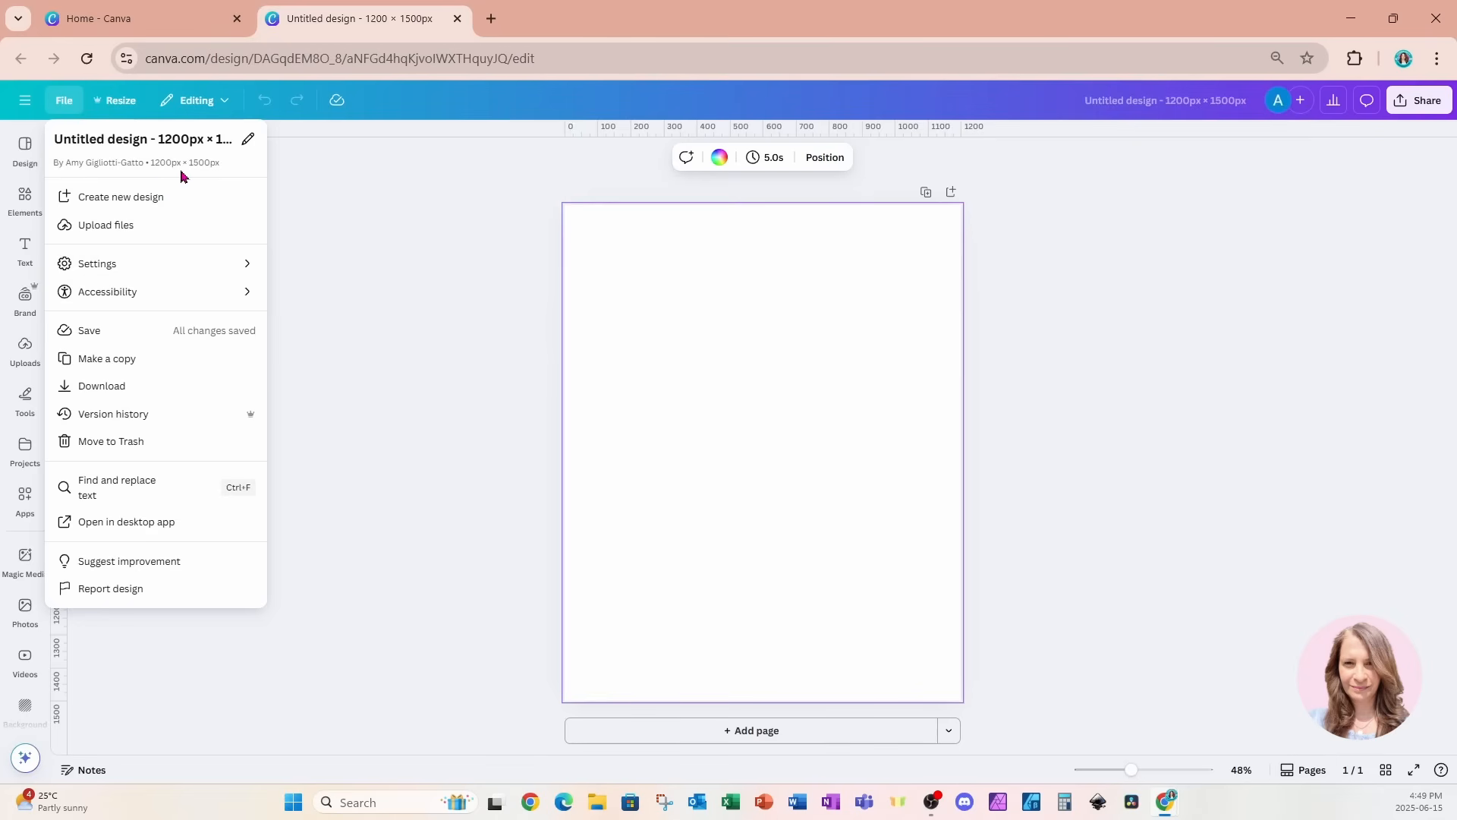
{"action": "left_click", "coordinate": [681, 347]}
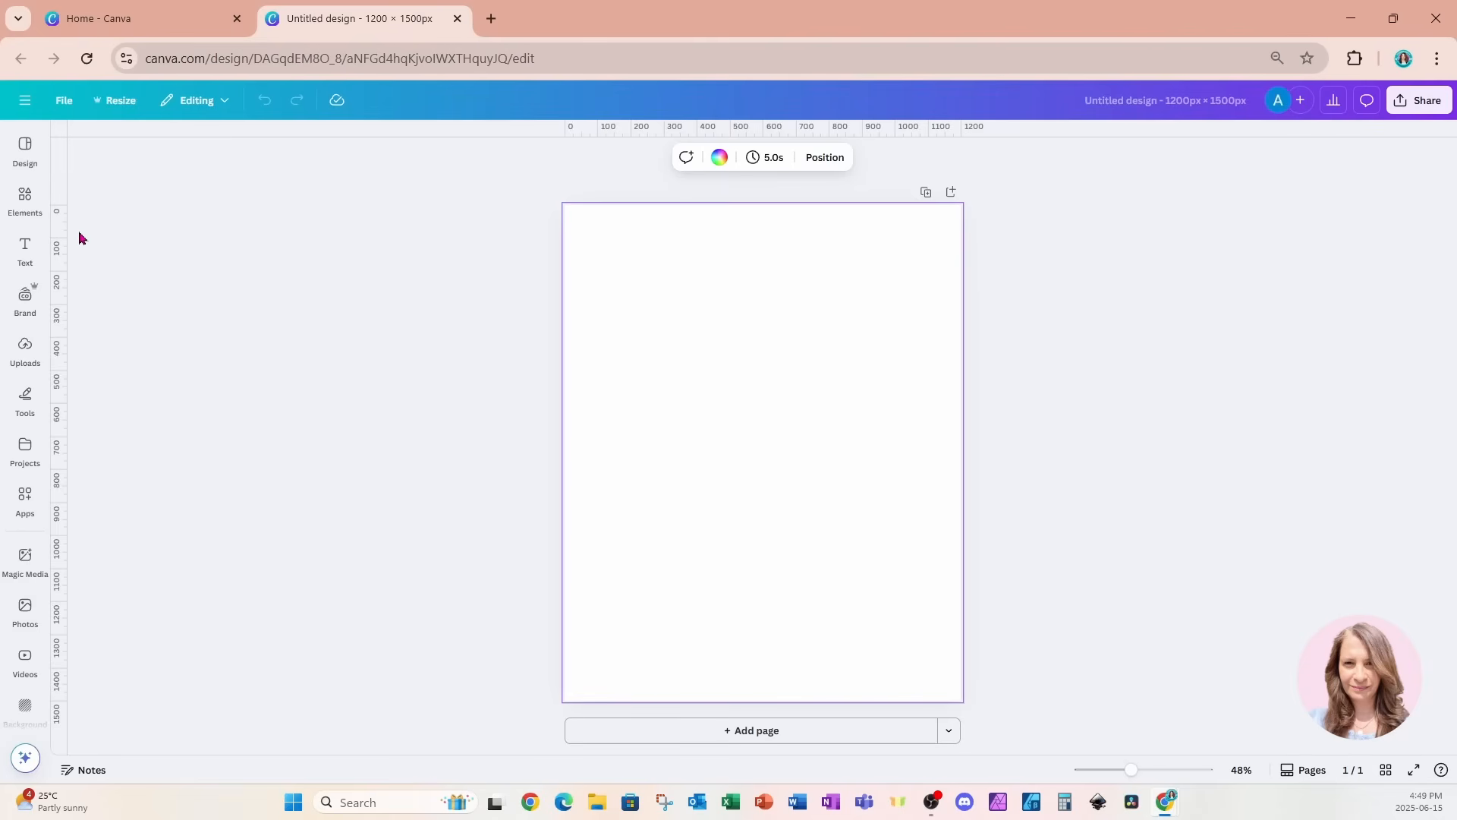
Add the recently used photo of a silver spoon with an ornate handle to the blank page.
{"action": "left_click", "coordinate": [25, 199]}
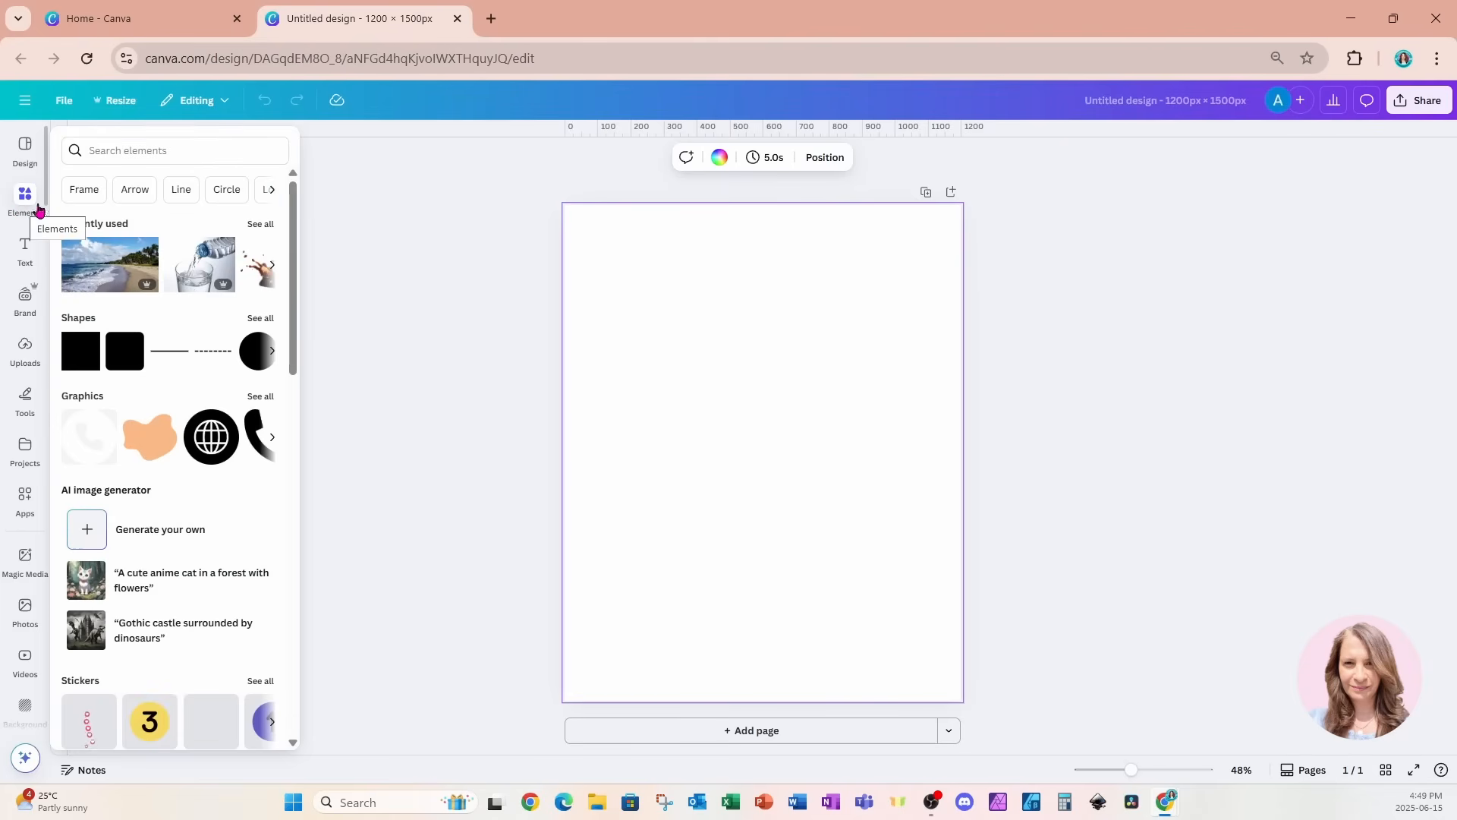
{"action": "left_click", "coordinate": [257, 227]}
{"action": "scroll", "coordinate": [227, 439], "scroll_direction": "down", "scroll_amount": 3}
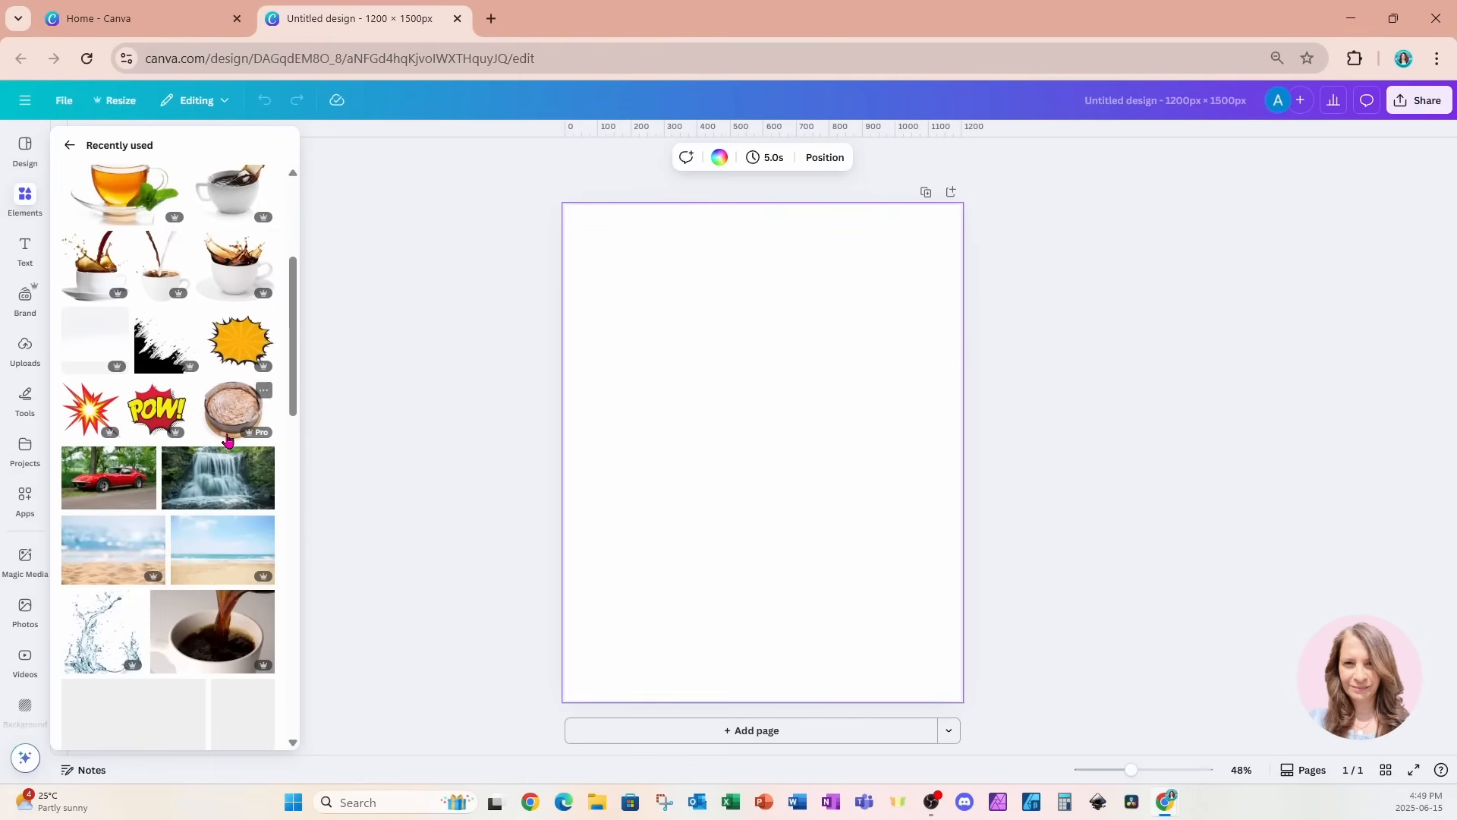
{"action": "scroll", "coordinate": [227, 439], "scroll_direction": "down", "scroll_amount": 5}
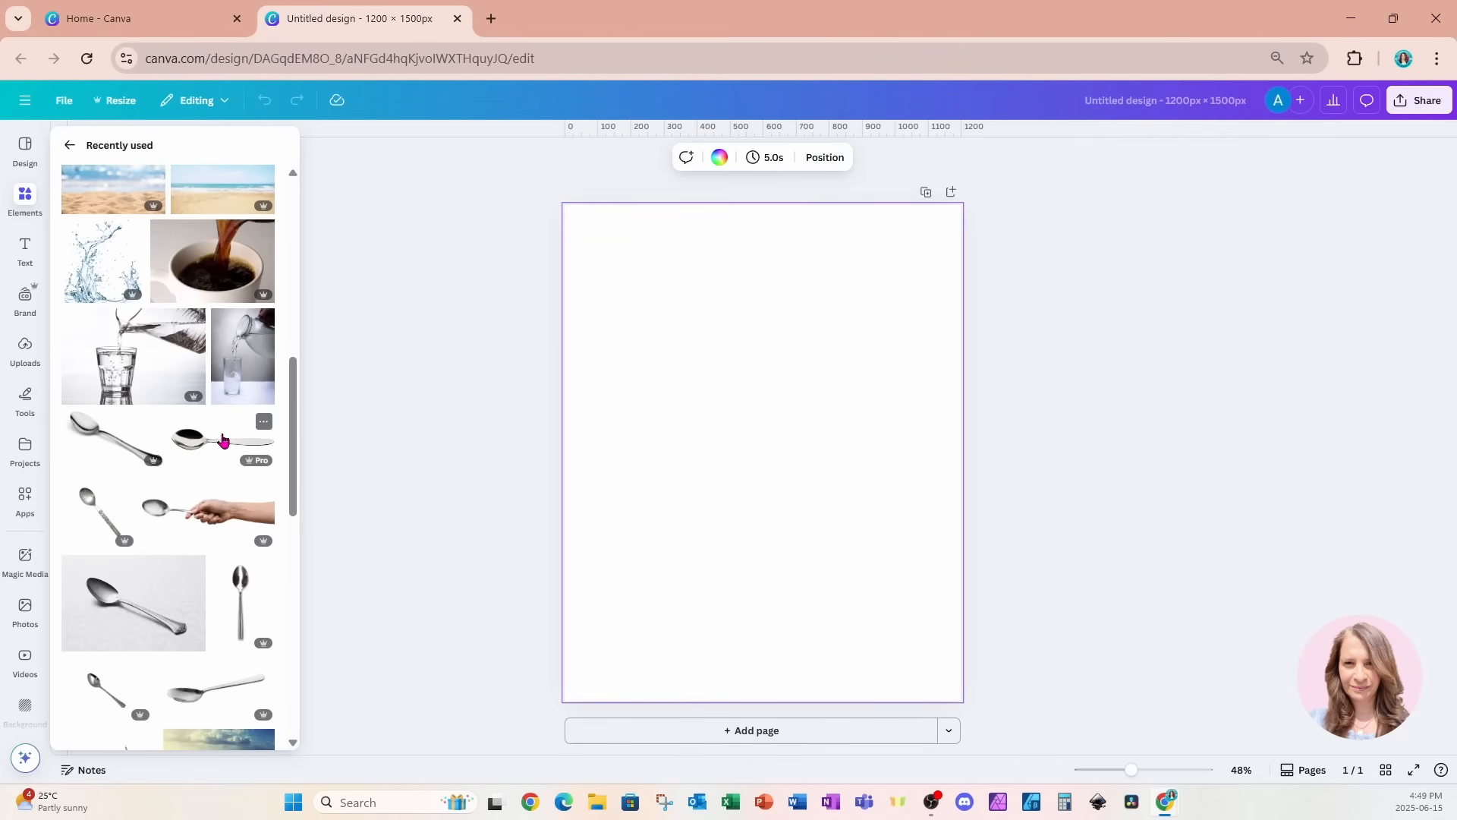
{"action": "scroll", "coordinate": [222, 439], "scroll_direction": "down", "scroll_amount": 1}
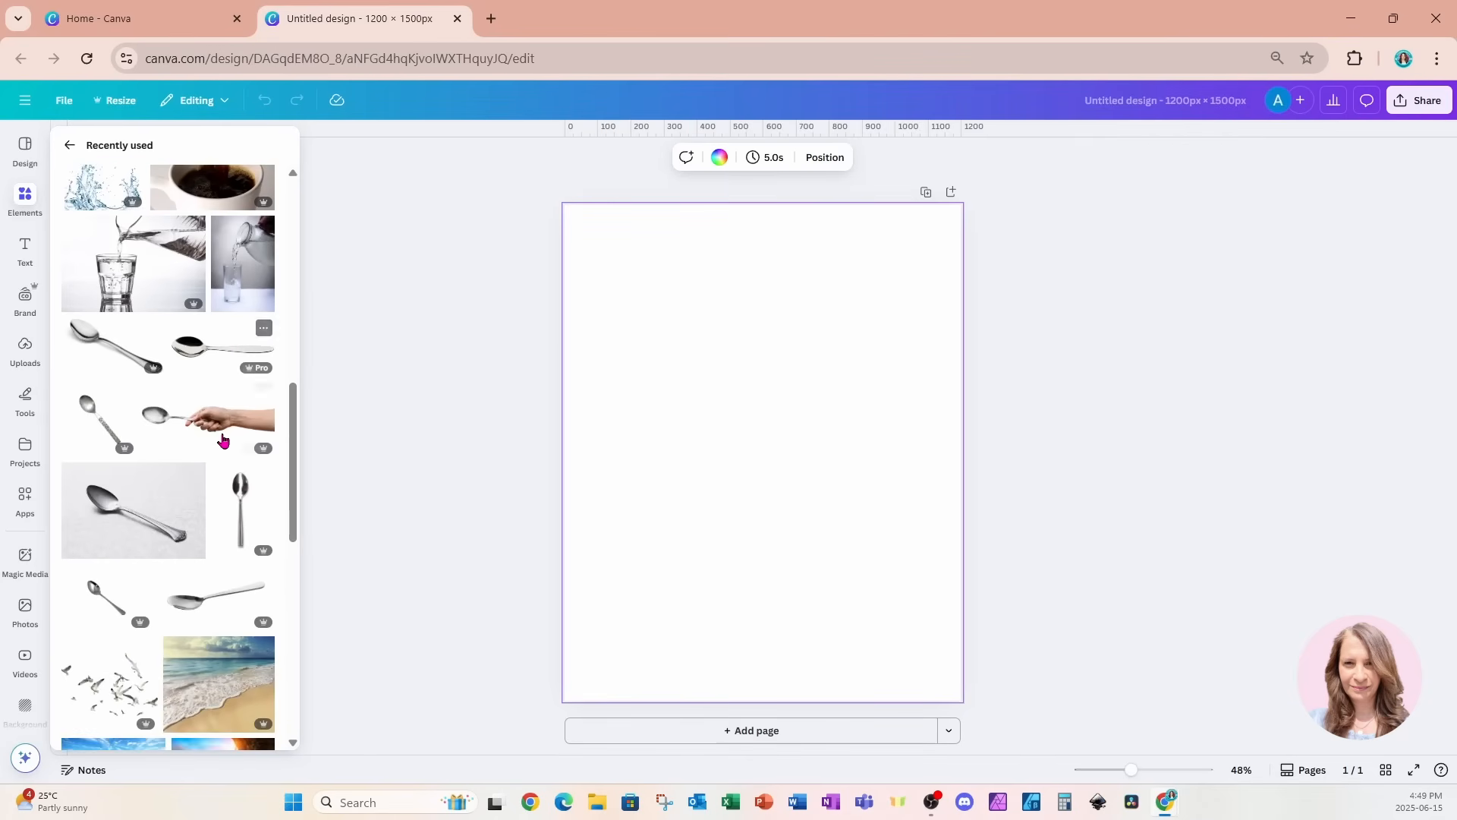
{"action": "scroll", "coordinate": [222, 440], "scroll_direction": "down", "scroll_amount": 2}
{"action": "left_click", "coordinate": [104, 674]}
{"action": "left_click", "coordinate": [316, 581]}
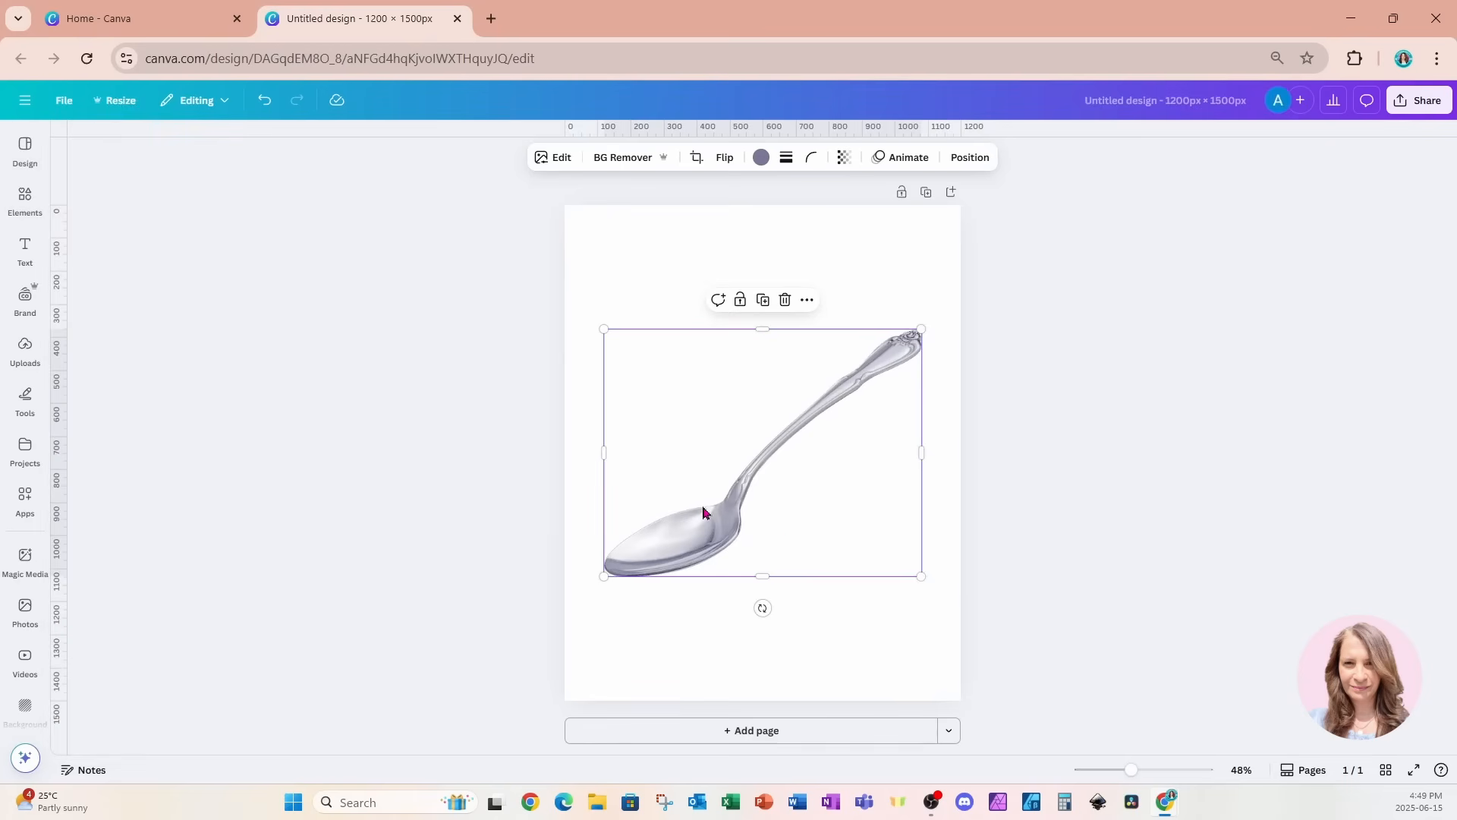
Enlarge the spoon and position it so its bowl fills the page's upper right area and the handle runs off the edge.
{"action": "left_click_drag", "start_coordinate": [784, 541], "coordinate": [873, 477]}
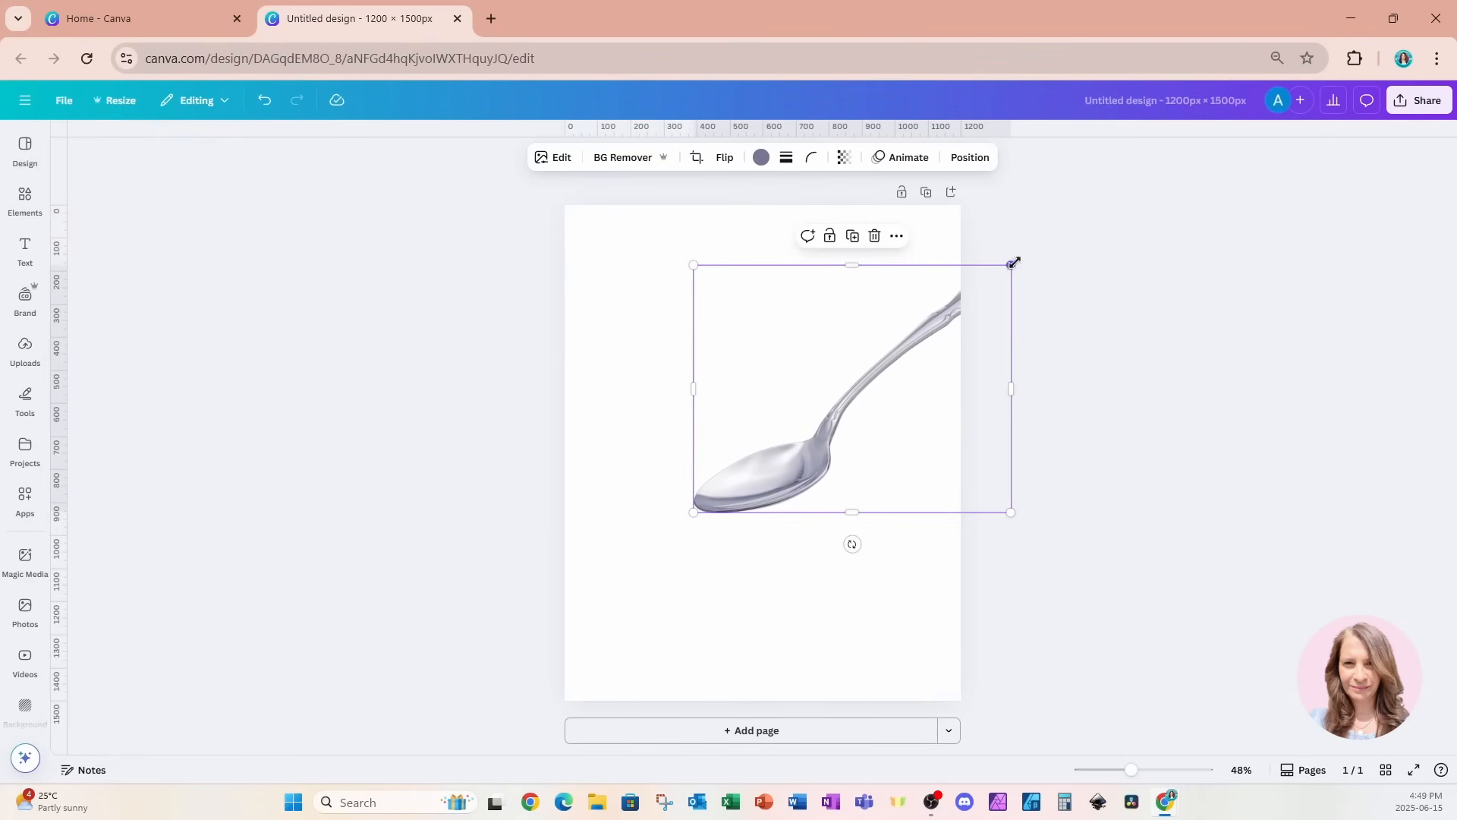
{"action": "left_click_drag", "start_coordinate": [1014, 263], "coordinate": [1205, 124]}
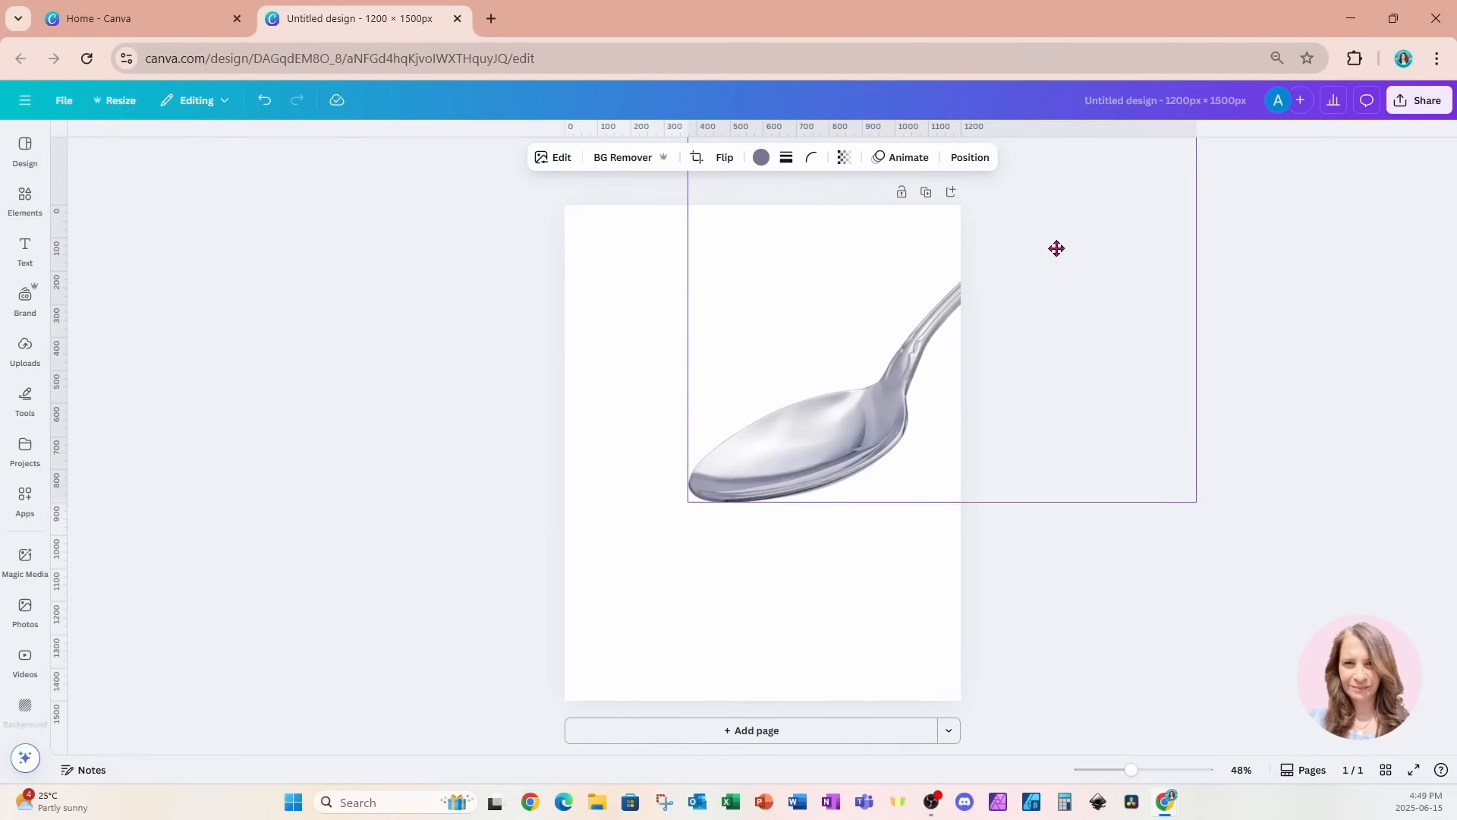
{"action": "left_click_drag", "start_coordinate": [1056, 248], "coordinate": [1094, 167]}
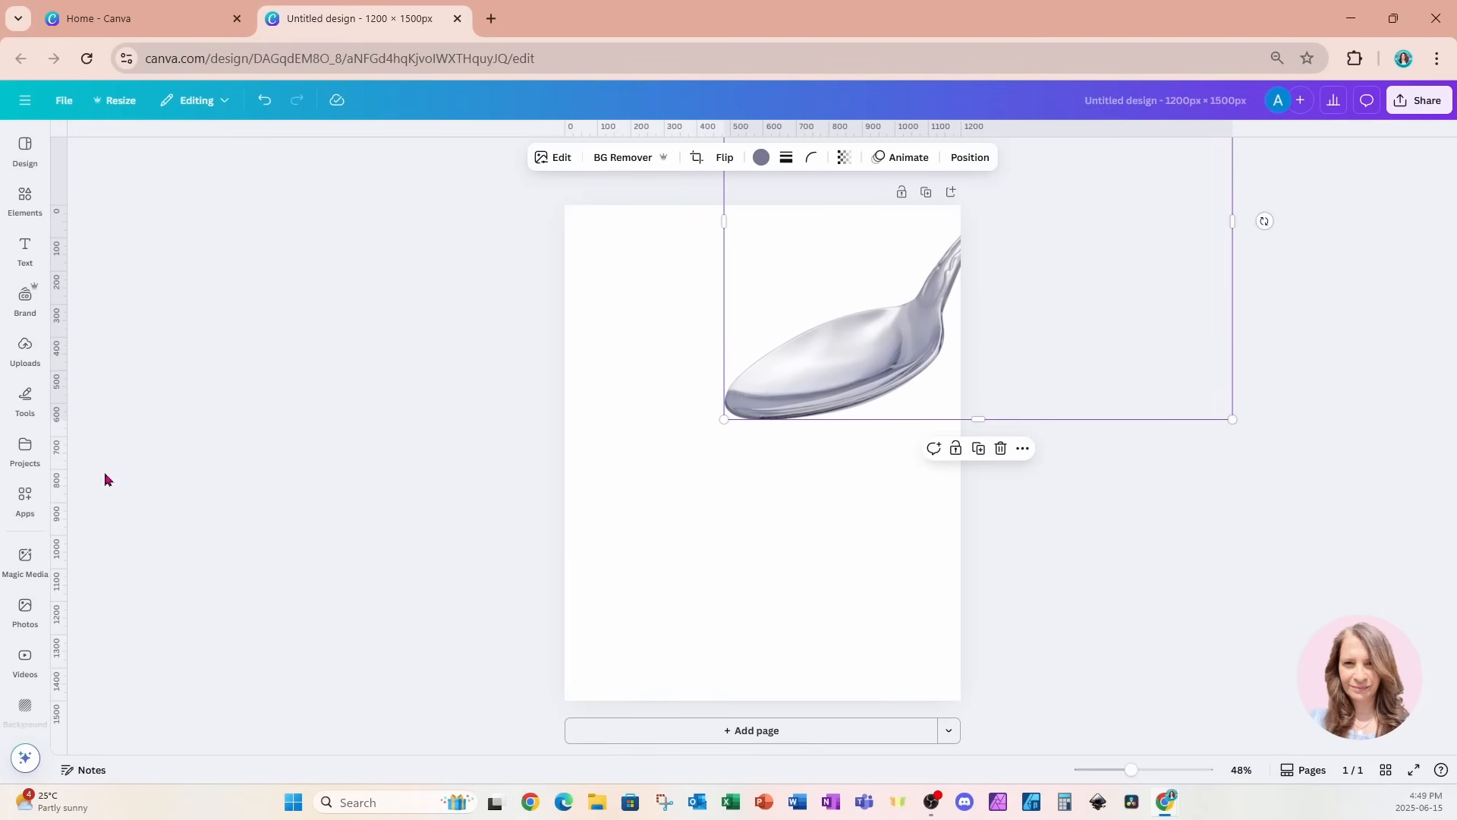
Find the Trace to Frame app by searching for "trace" and start tracing the spoon image.
{"action": "left_click", "coordinate": [25, 514]}
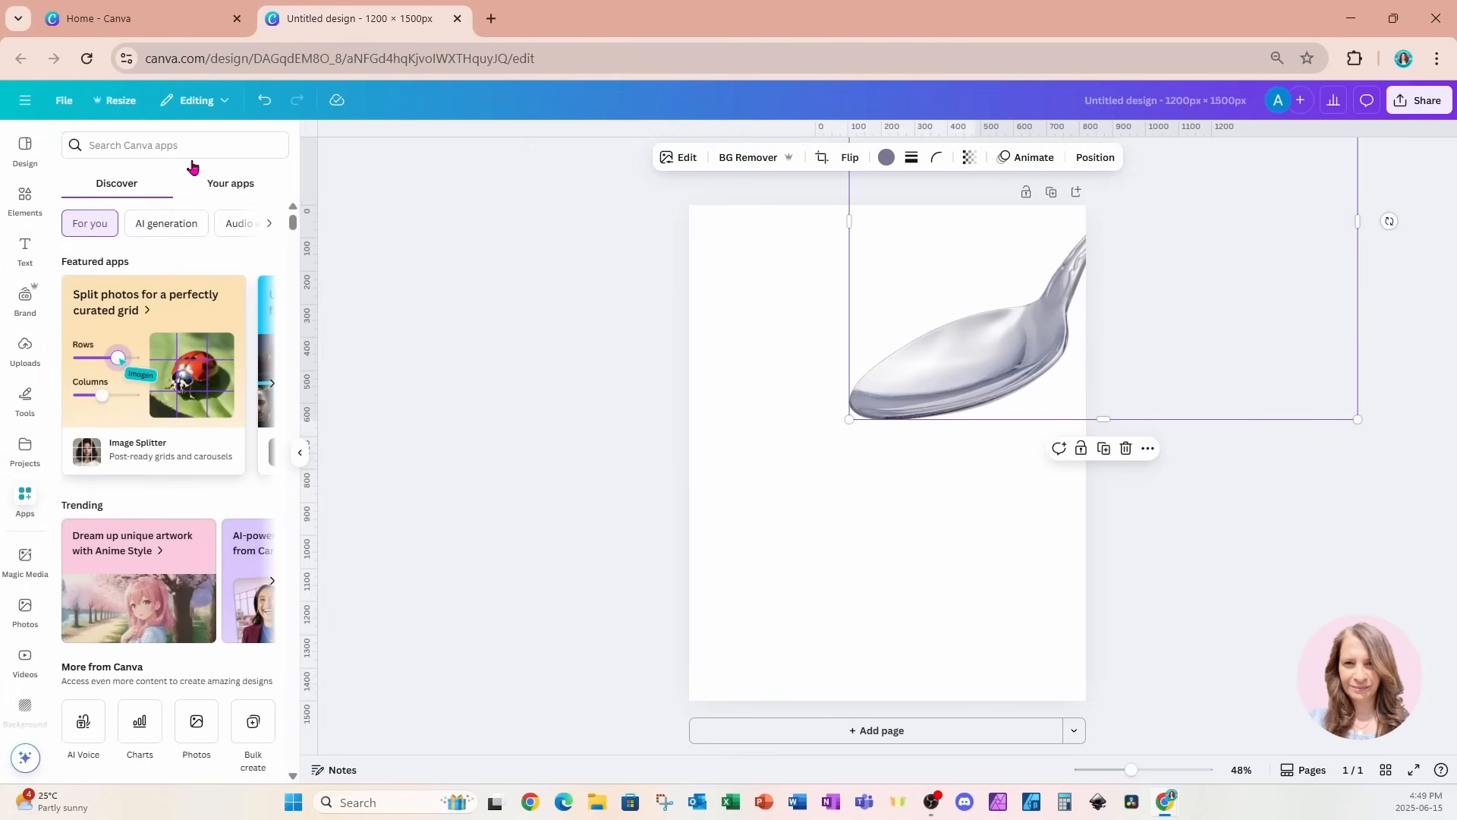
{"action": "type", "text": "trace"}
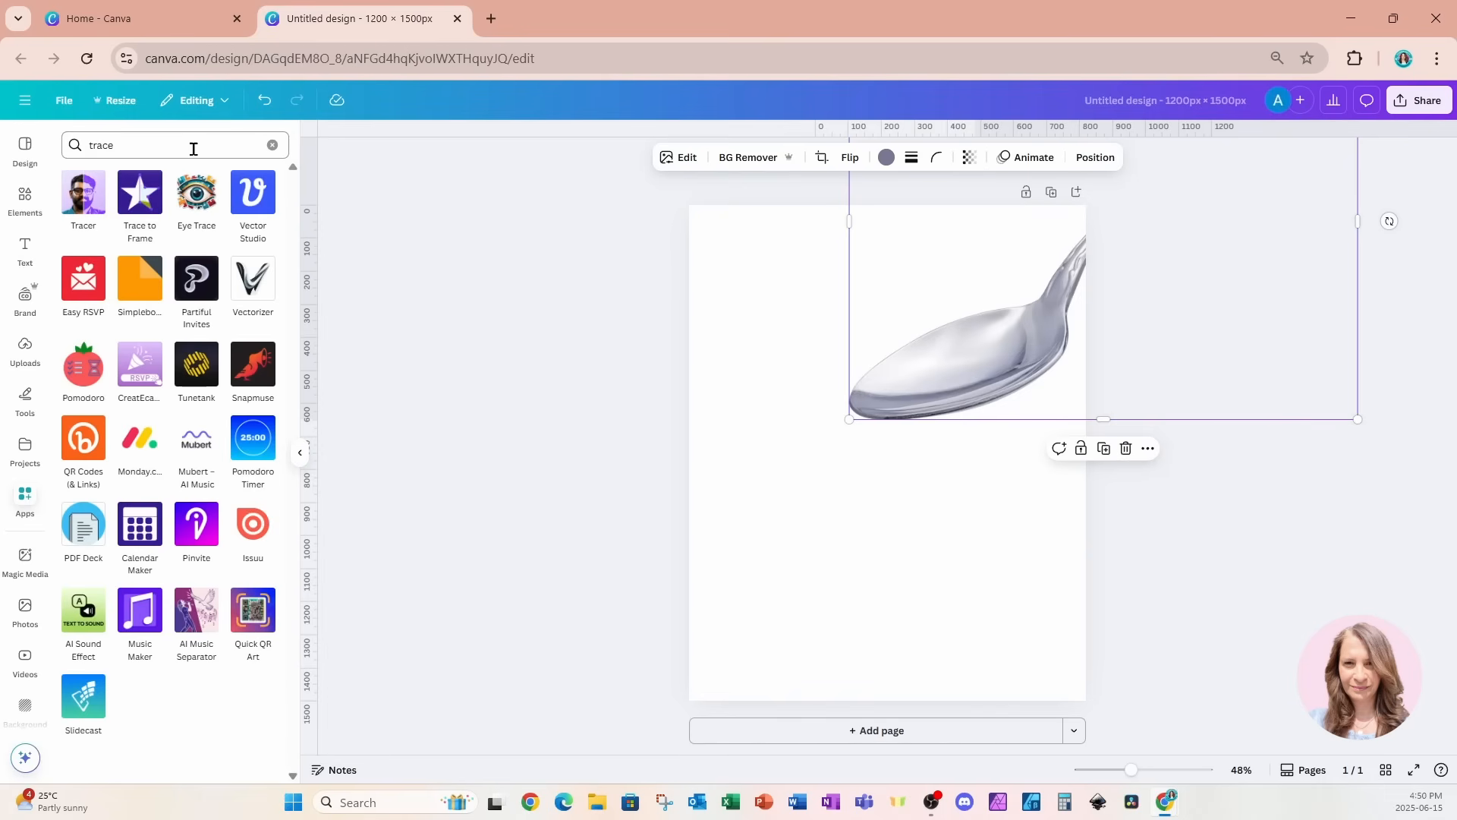
{"action": "left_click", "coordinate": [144, 198]}
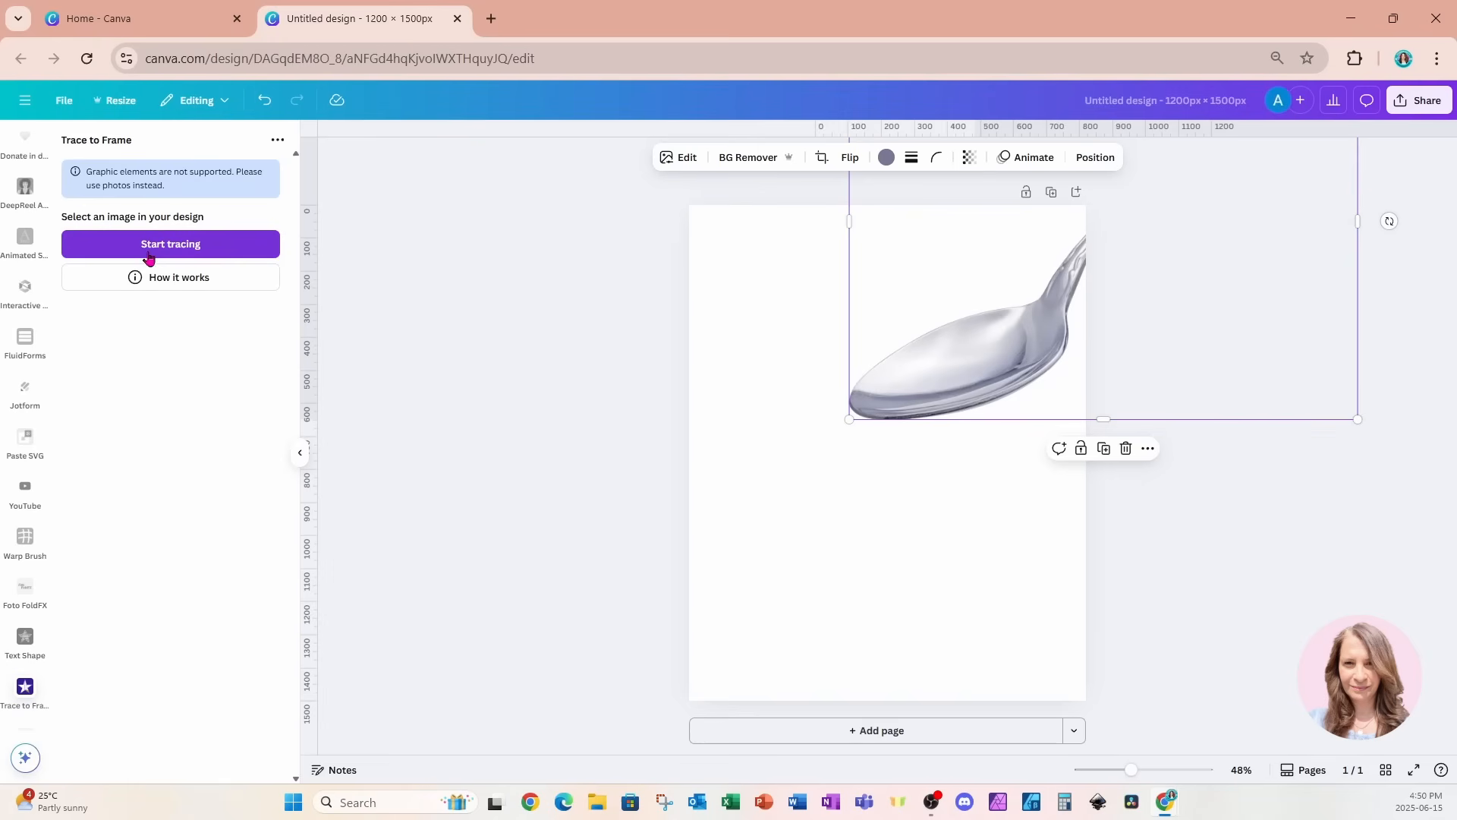
{"action": "left_click", "coordinate": [106, 253]}
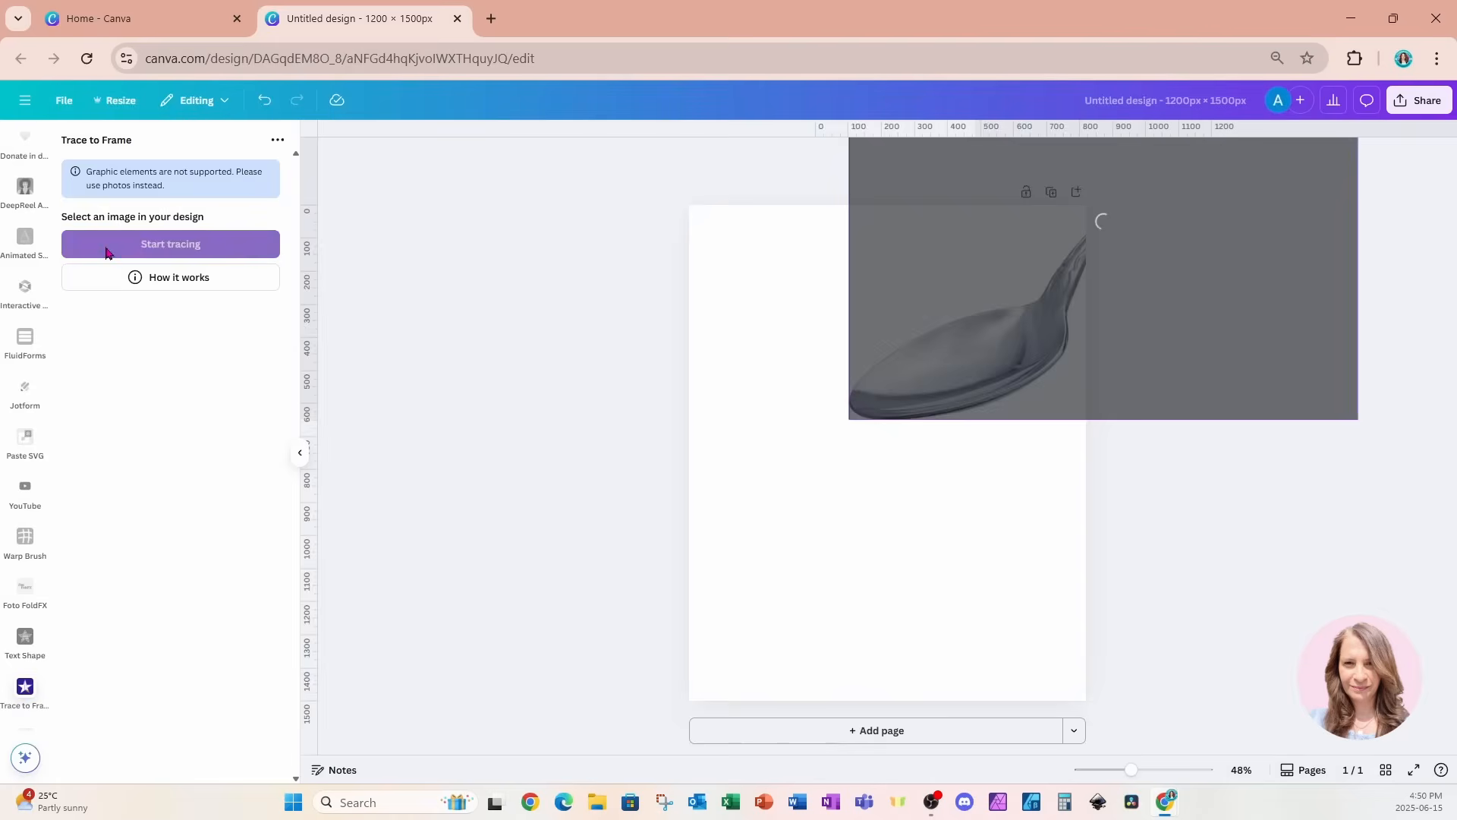
Trace the outline of the spoon's bowl with closely spaced points and add the shape to the design as a frame.
{"action": "left_click", "coordinate": [1042, 310]}
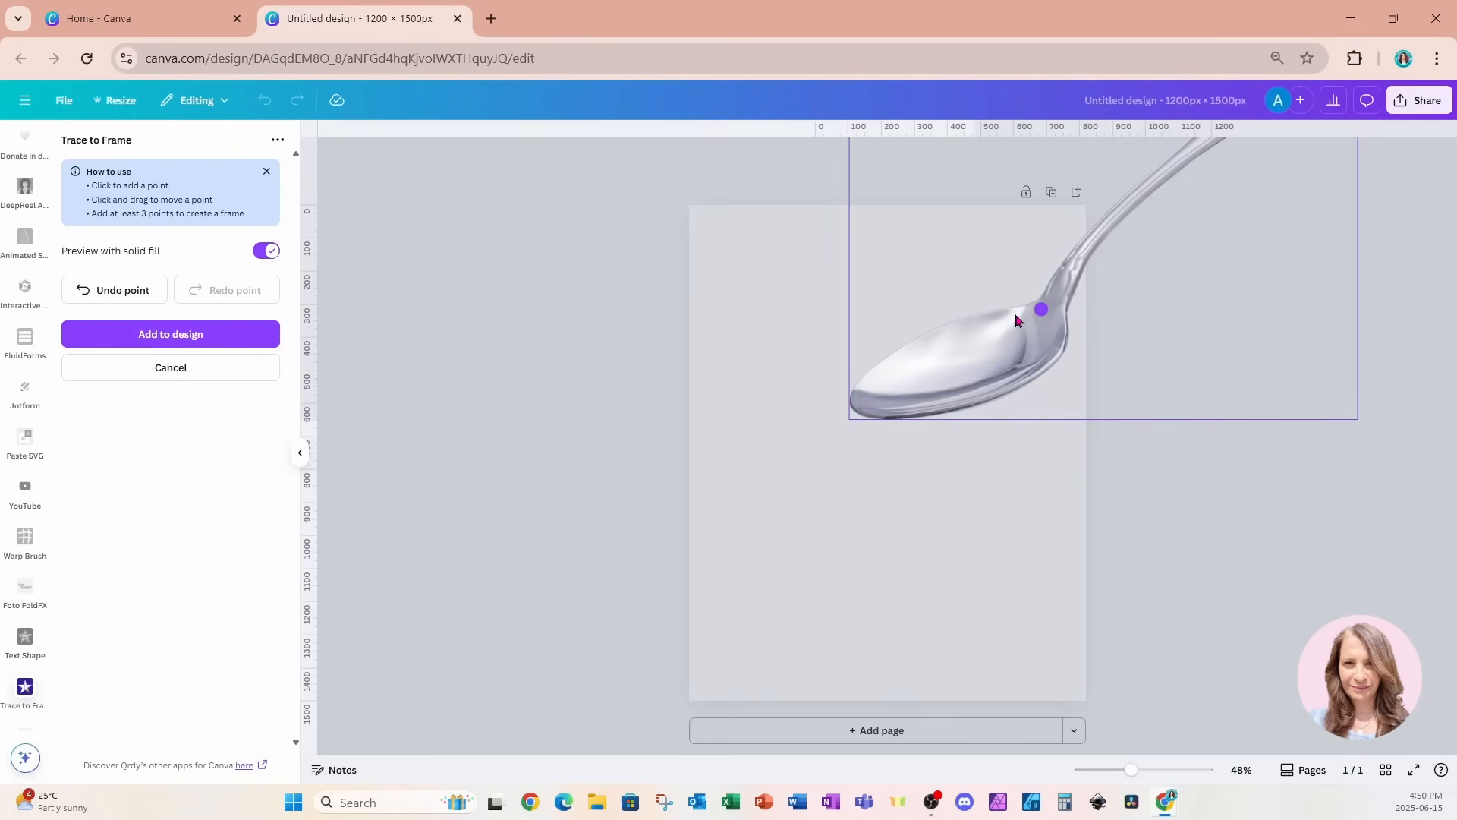
{"action": "left_click", "coordinate": [1010, 312]}
{"action": "left_click", "coordinate": [984, 315]}
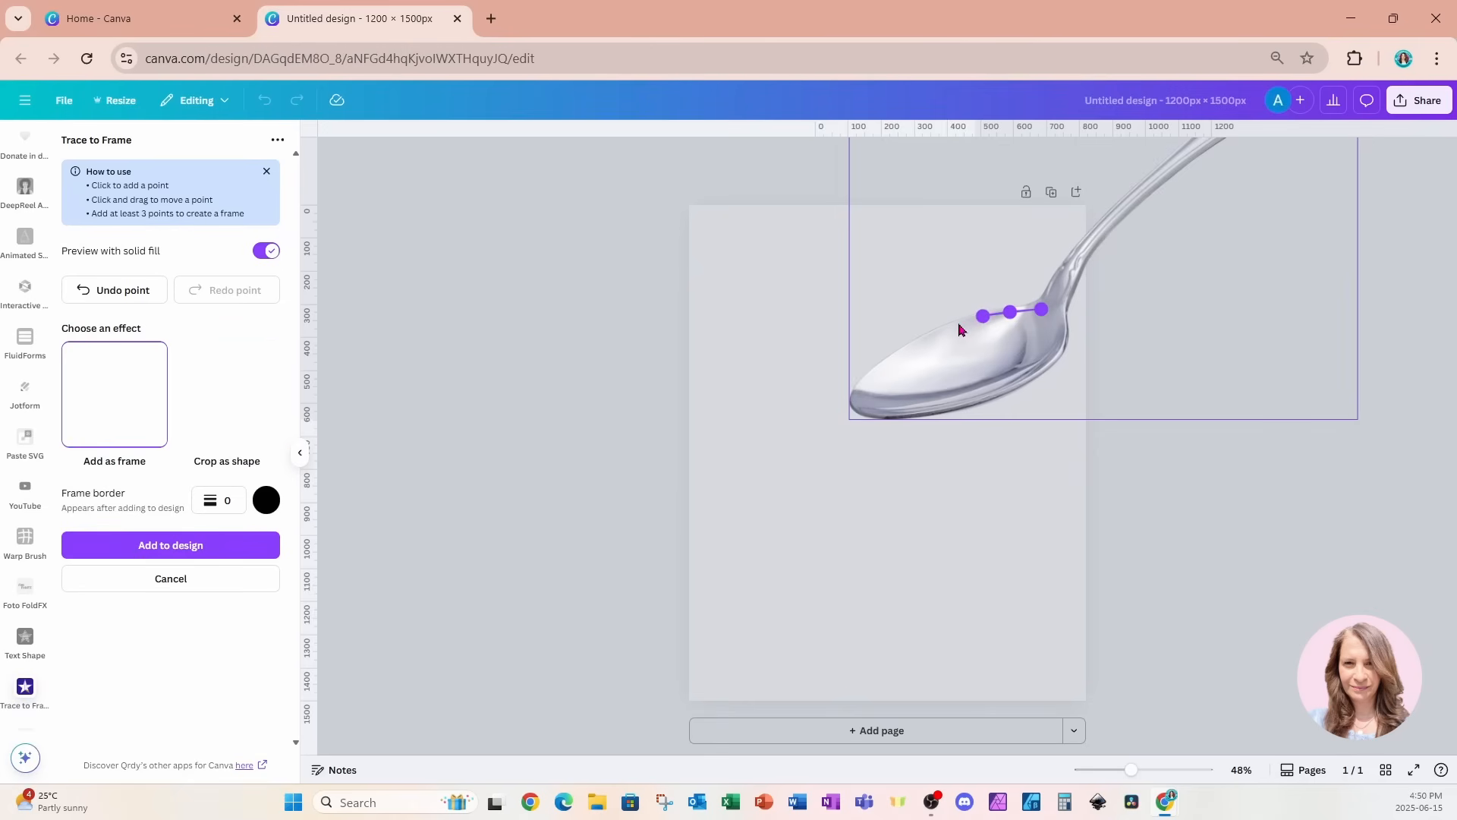
{"action": "left_click", "coordinate": [958, 322]}
{"action": "left_click", "coordinate": [935, 330]}
{"action": "left_click", "coordinate": [908, 347]}
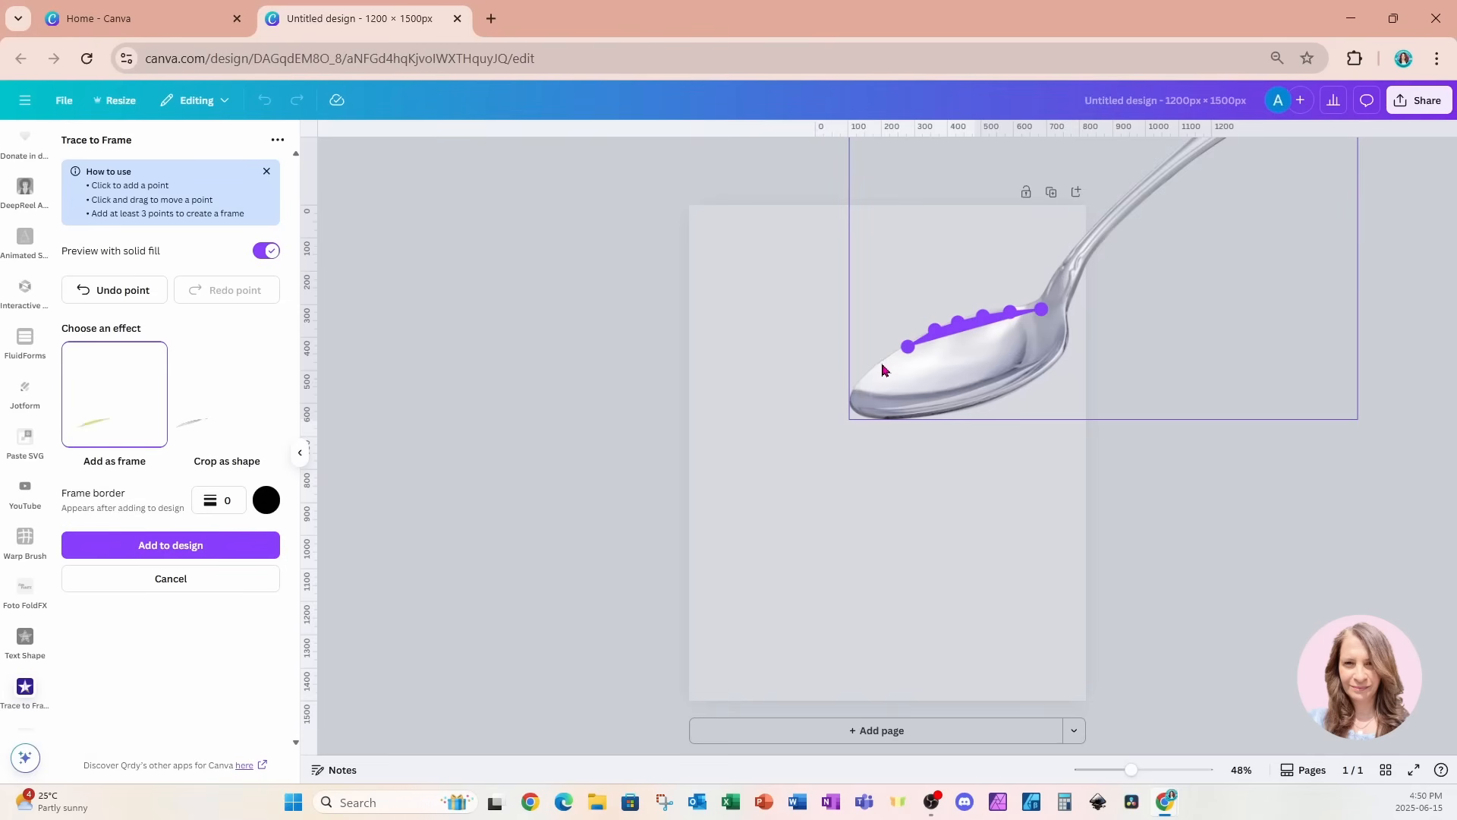
{"action": "left_click", "coordinate": [881, 363]}
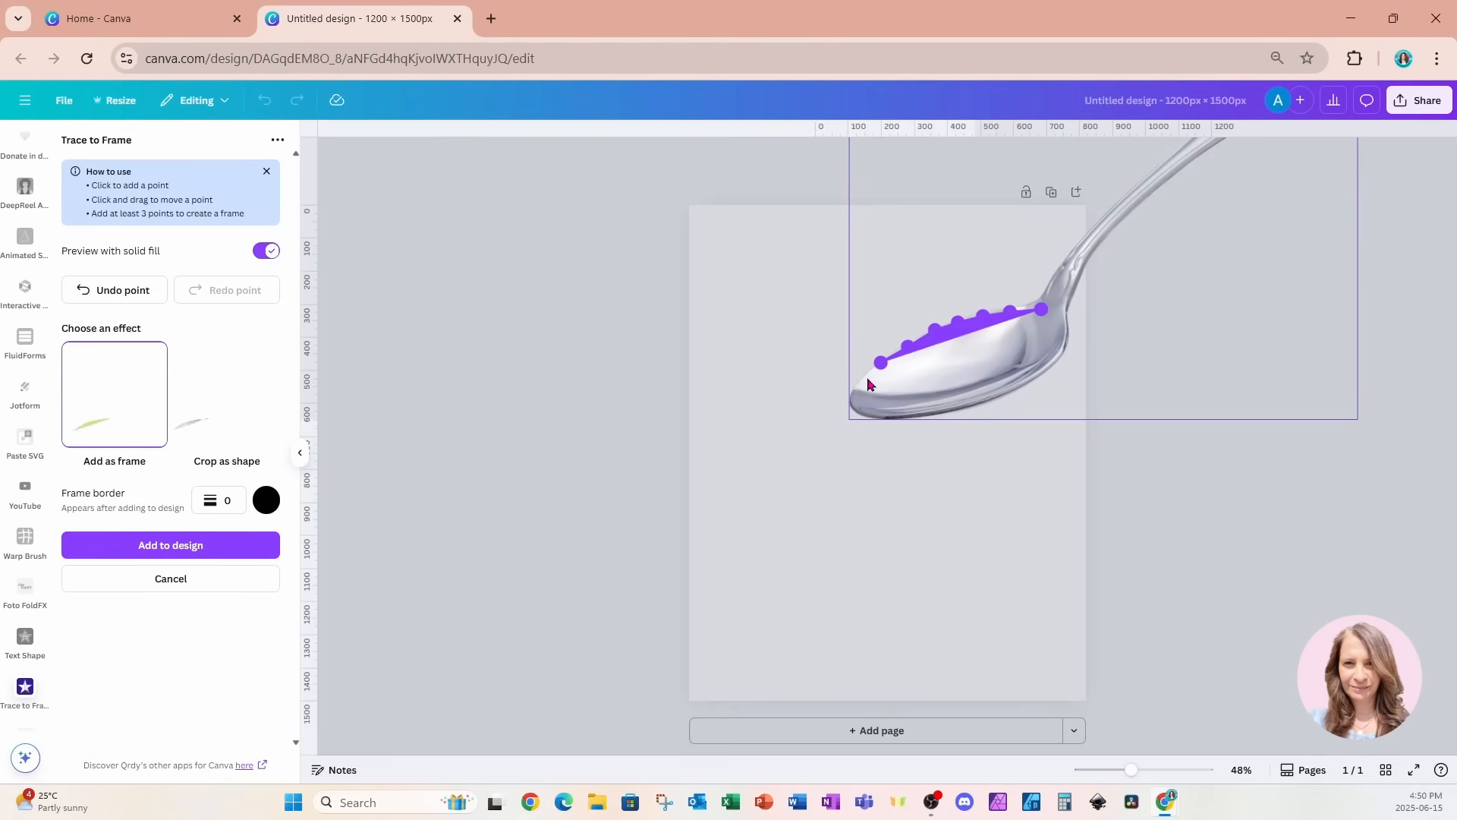
{"action": "left_click", "coordinate": [867, 379]}
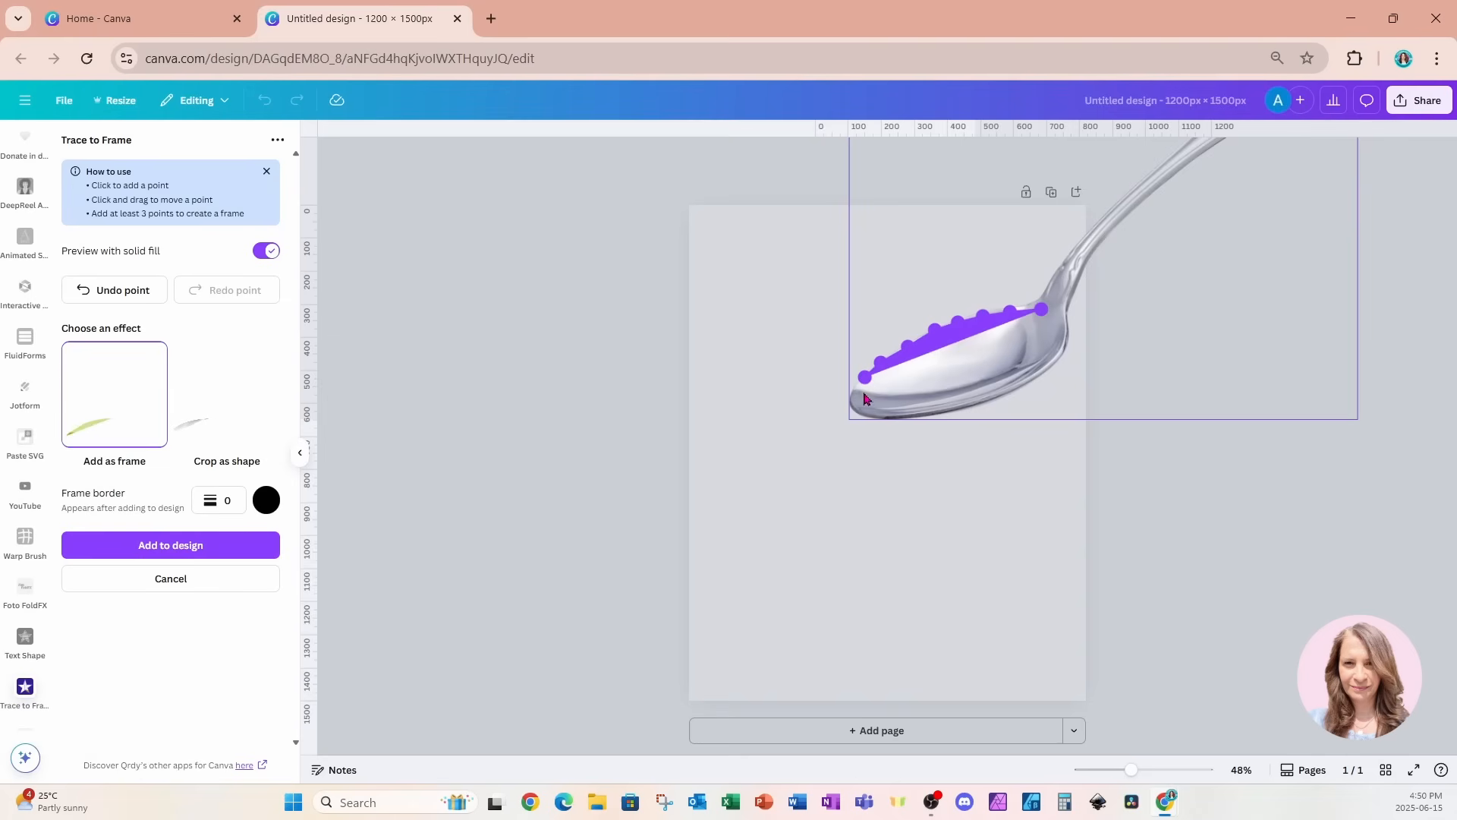
{"action": "left_click", "coordinate": [853, 398]}
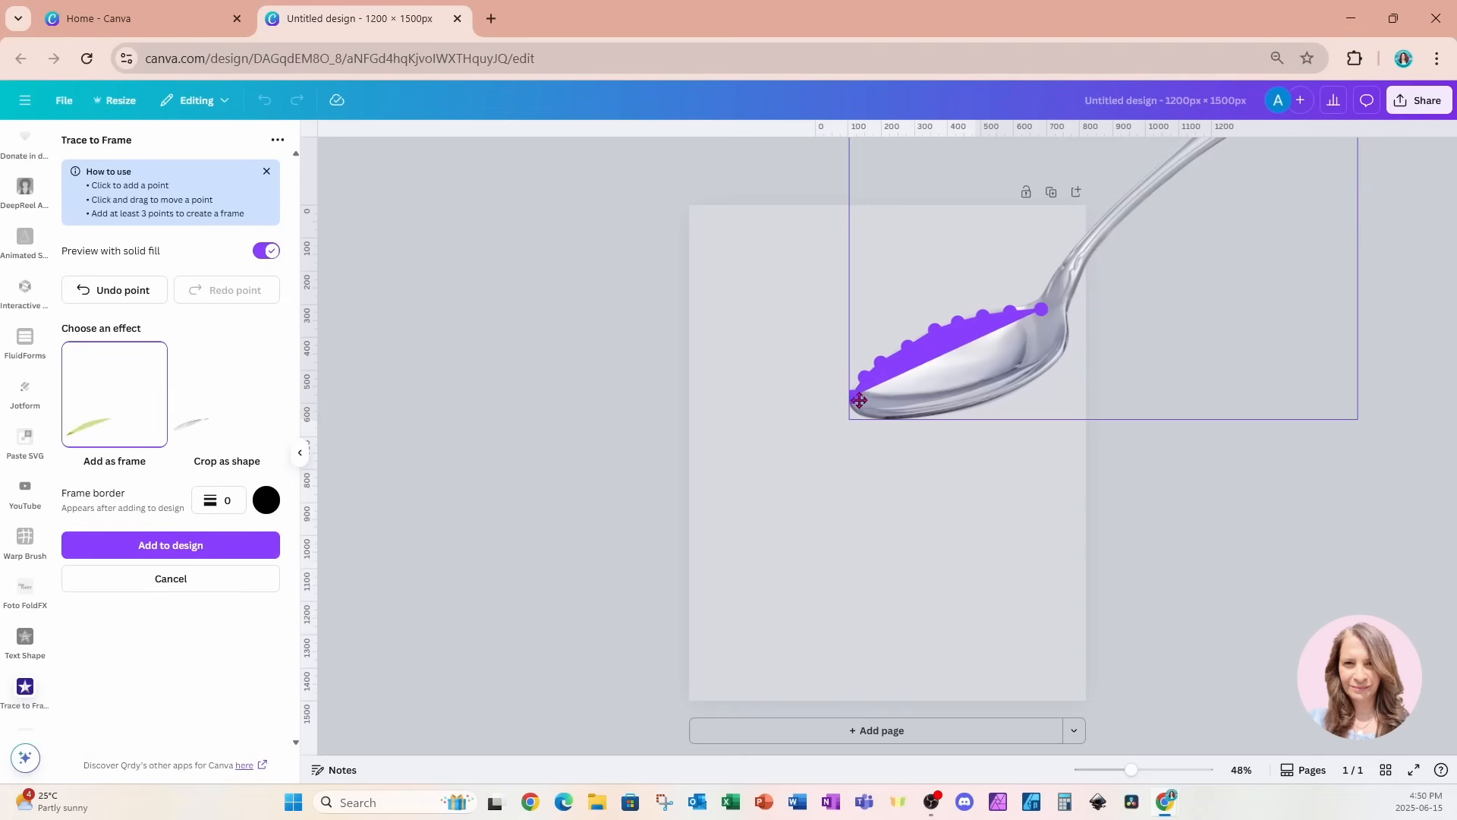
{"action": "left_click", "coordinate": [860, 407]}
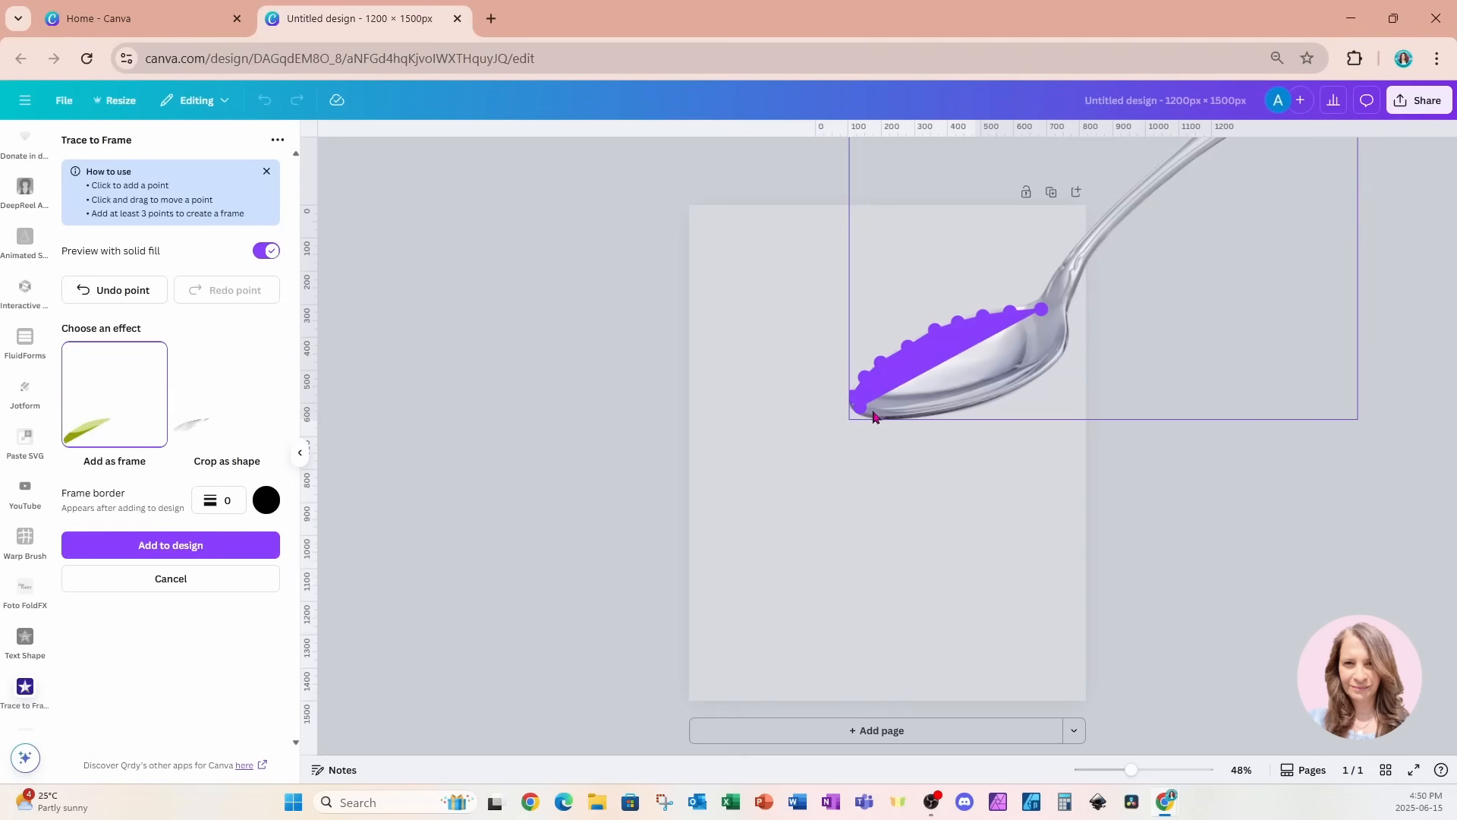
{"action": "left_click", "coordinate": [875, 416]}
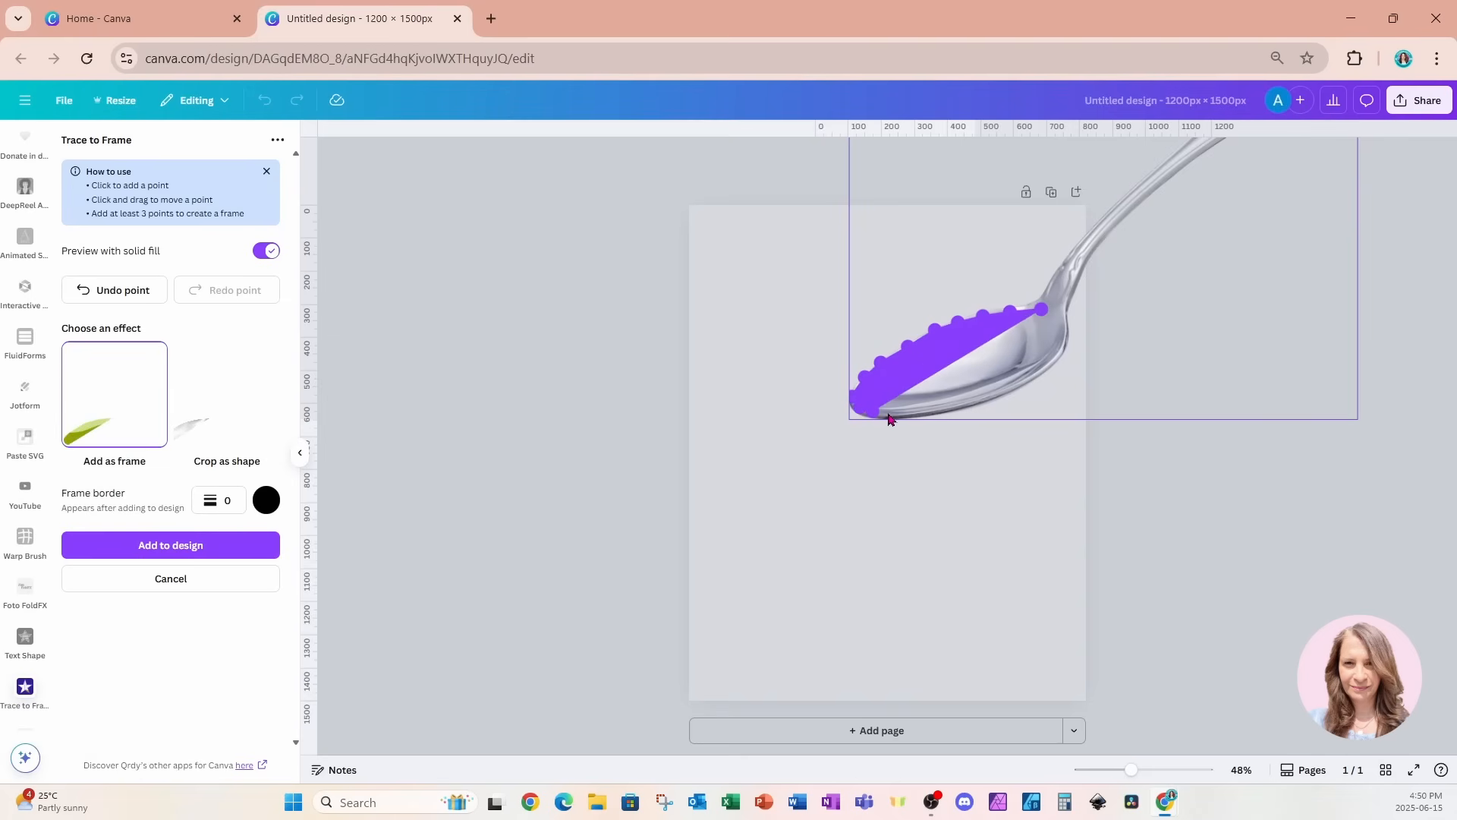
{"action": "left_click", "coordinate": [890, 417]}
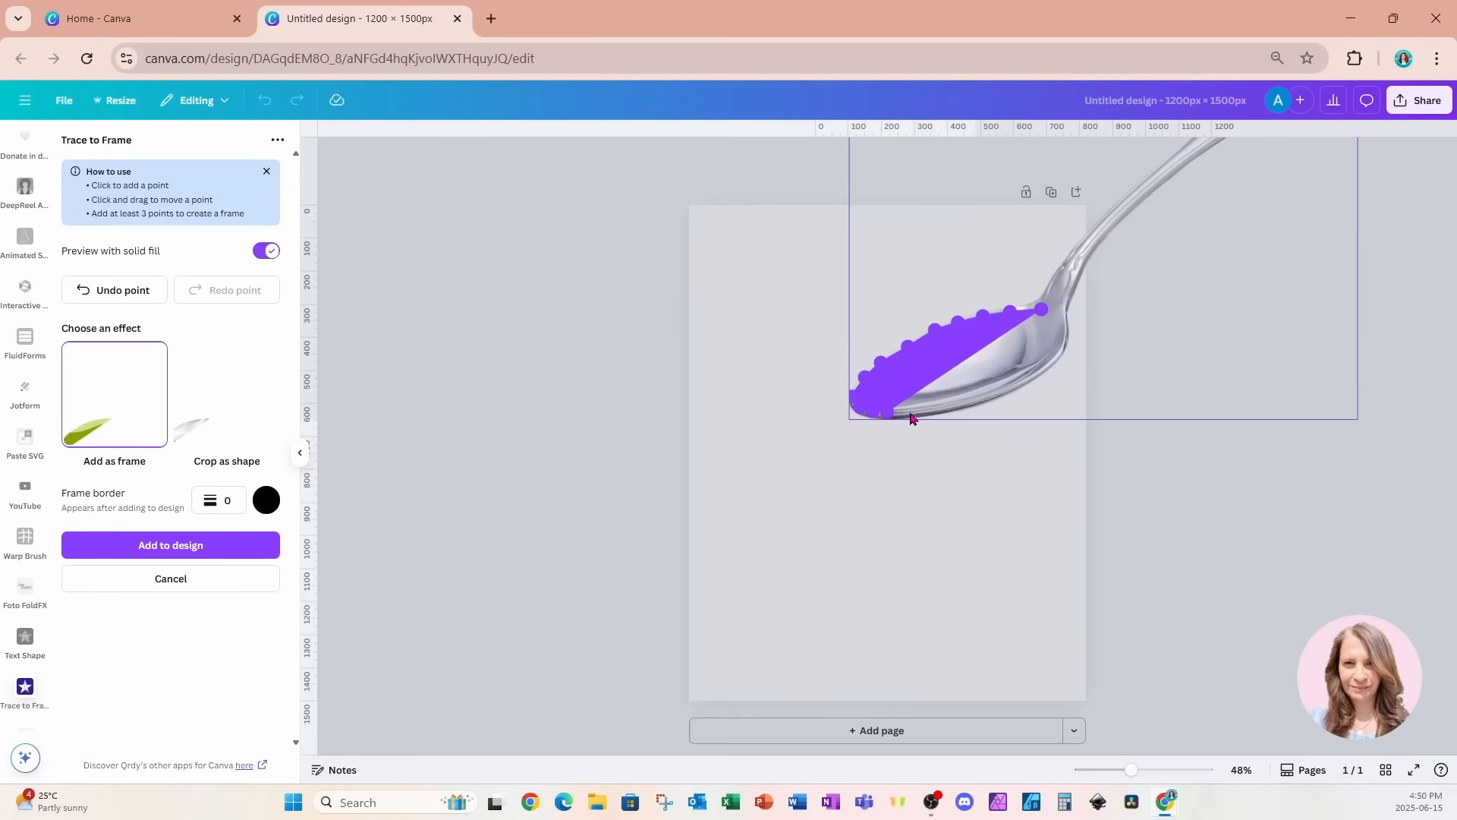
{"action": "left_click", "coordinate": [910, 416]}
{"action": "left_click", "coordinate": [931, 414]}
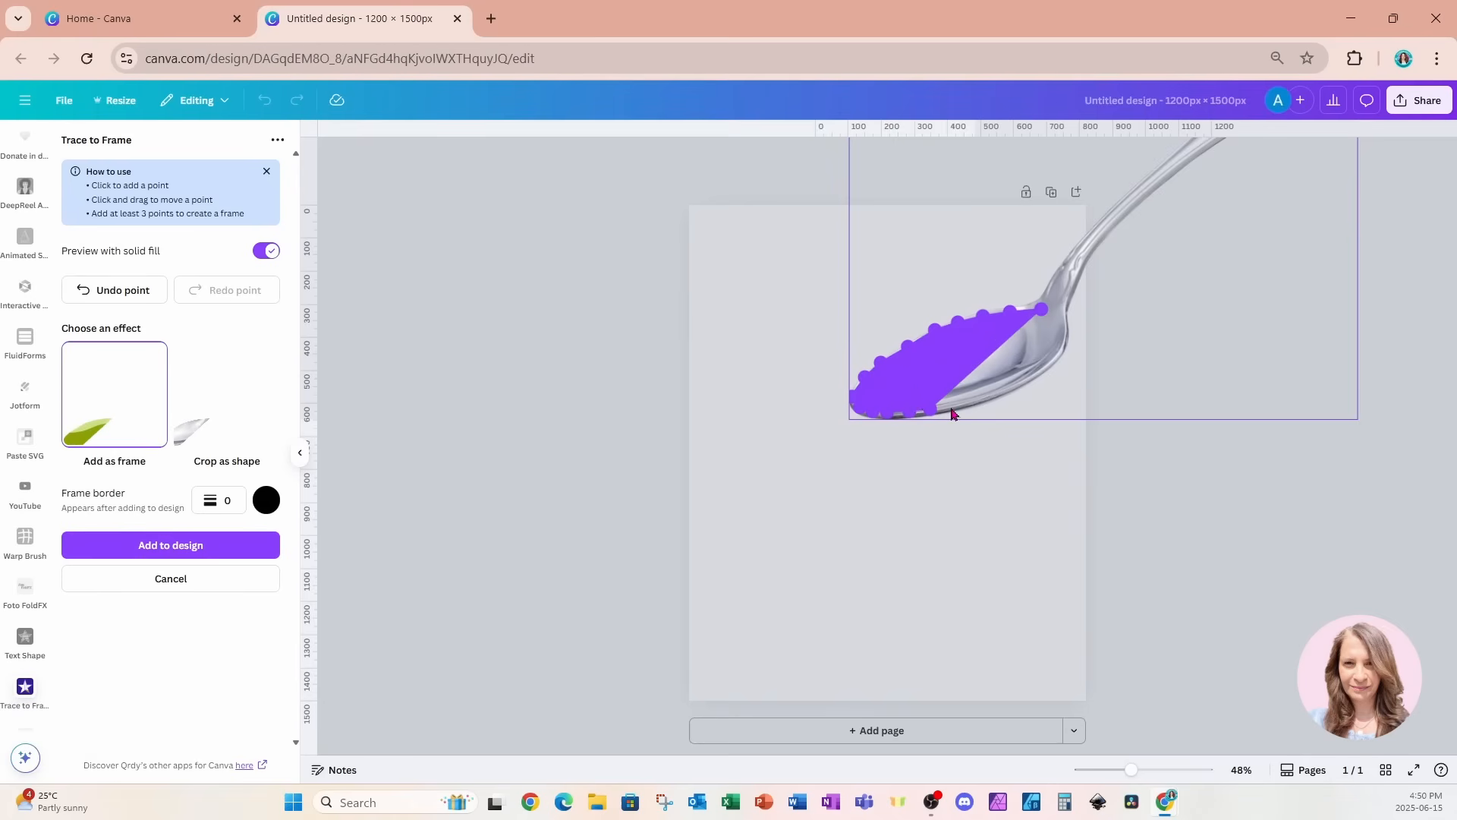
{"action": "left_click", "coordinate": [954, 411]}
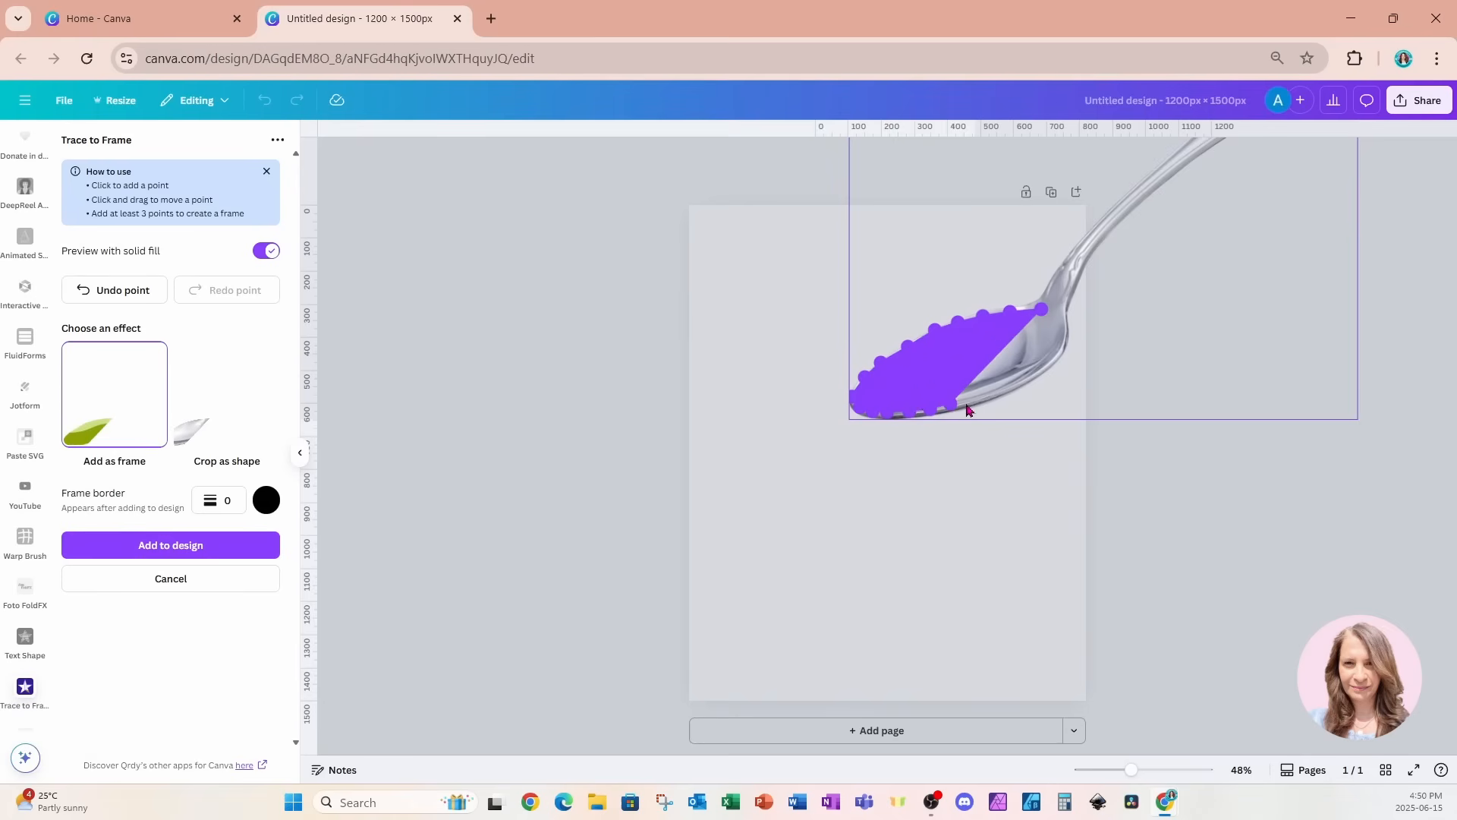
{"action": "left_click", "coordinate": [970, 400]}
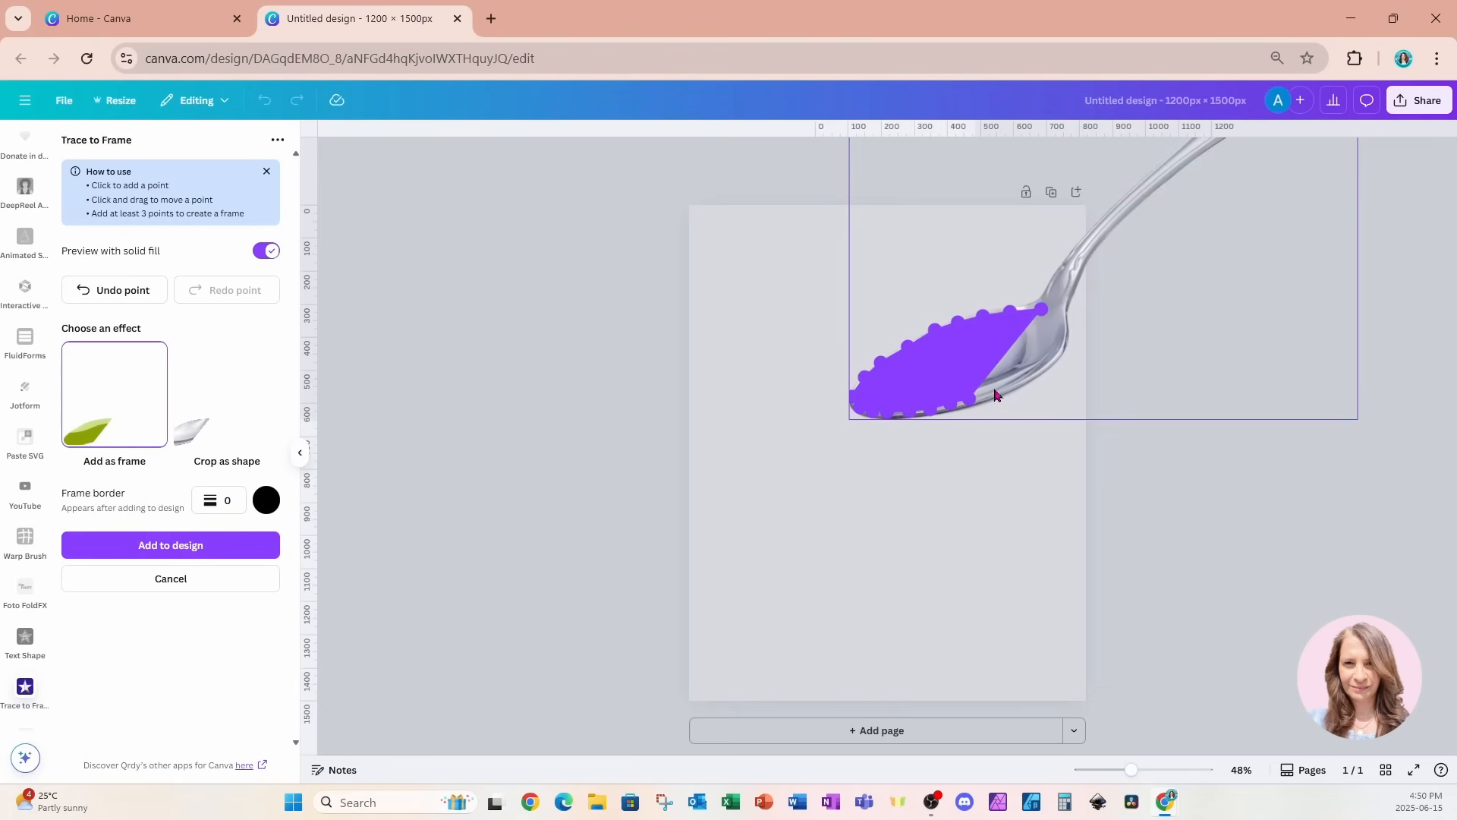
{"action": "left_click", "coordinate": [995, 391]}
{"action": "left_click", "coordinate": [1012, 389]}
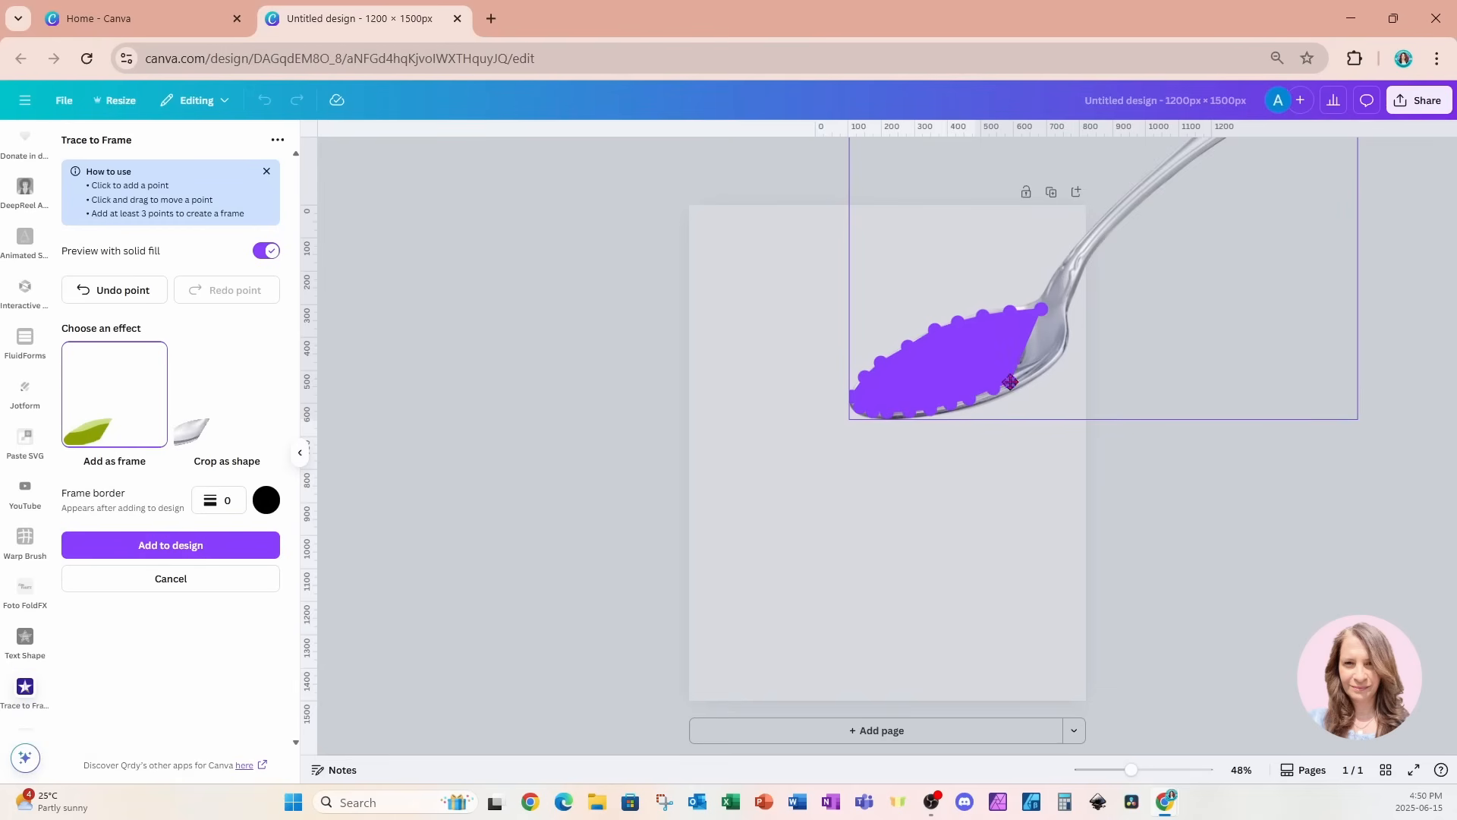
{"action": "left_click", "coordinate": [1030, 374]}
{"action": "left_click", "coordinate": [1060, 342]}
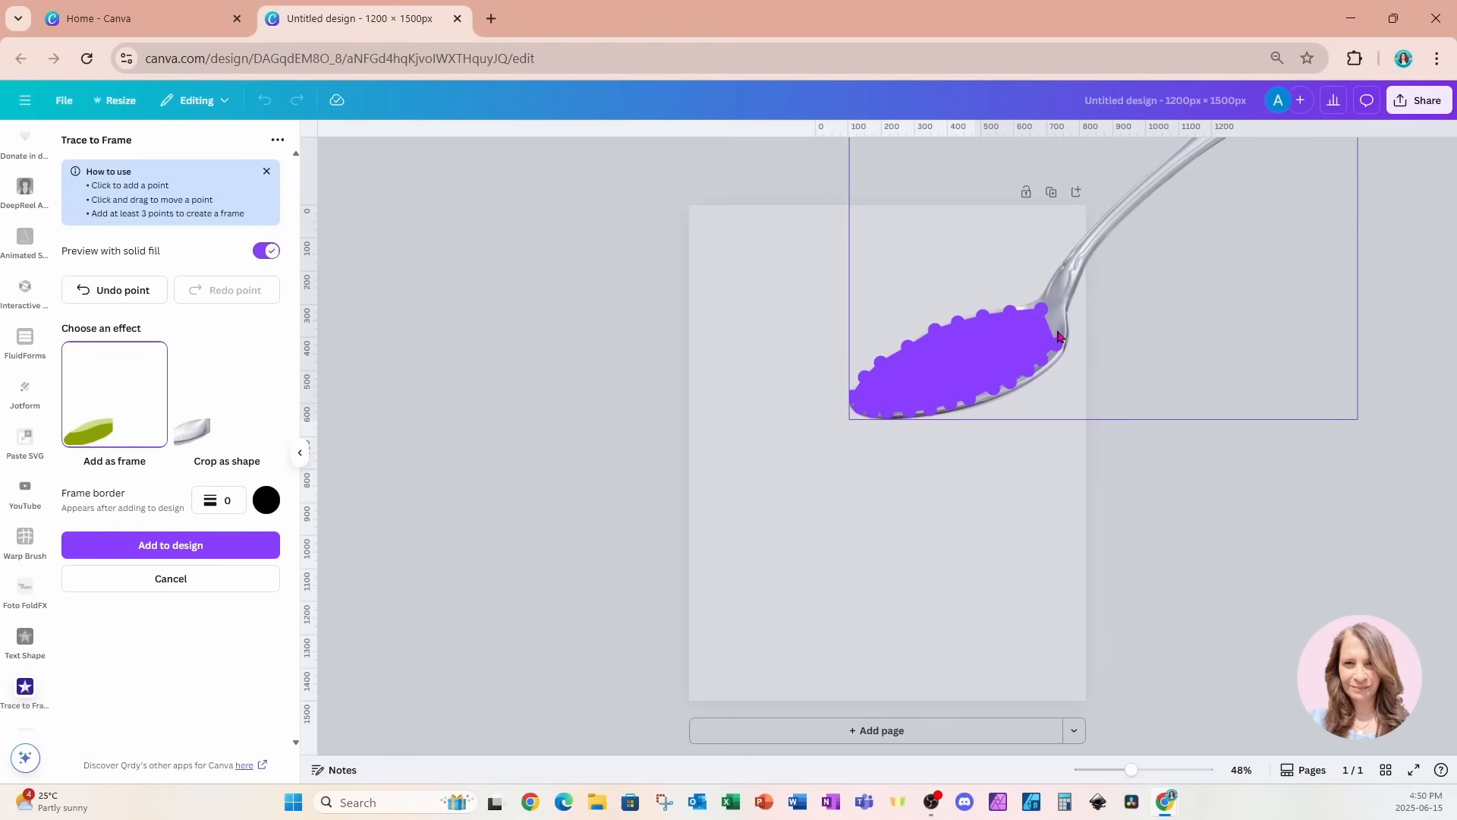
{"action": "left_click", "coordinate": [1064, 328]}
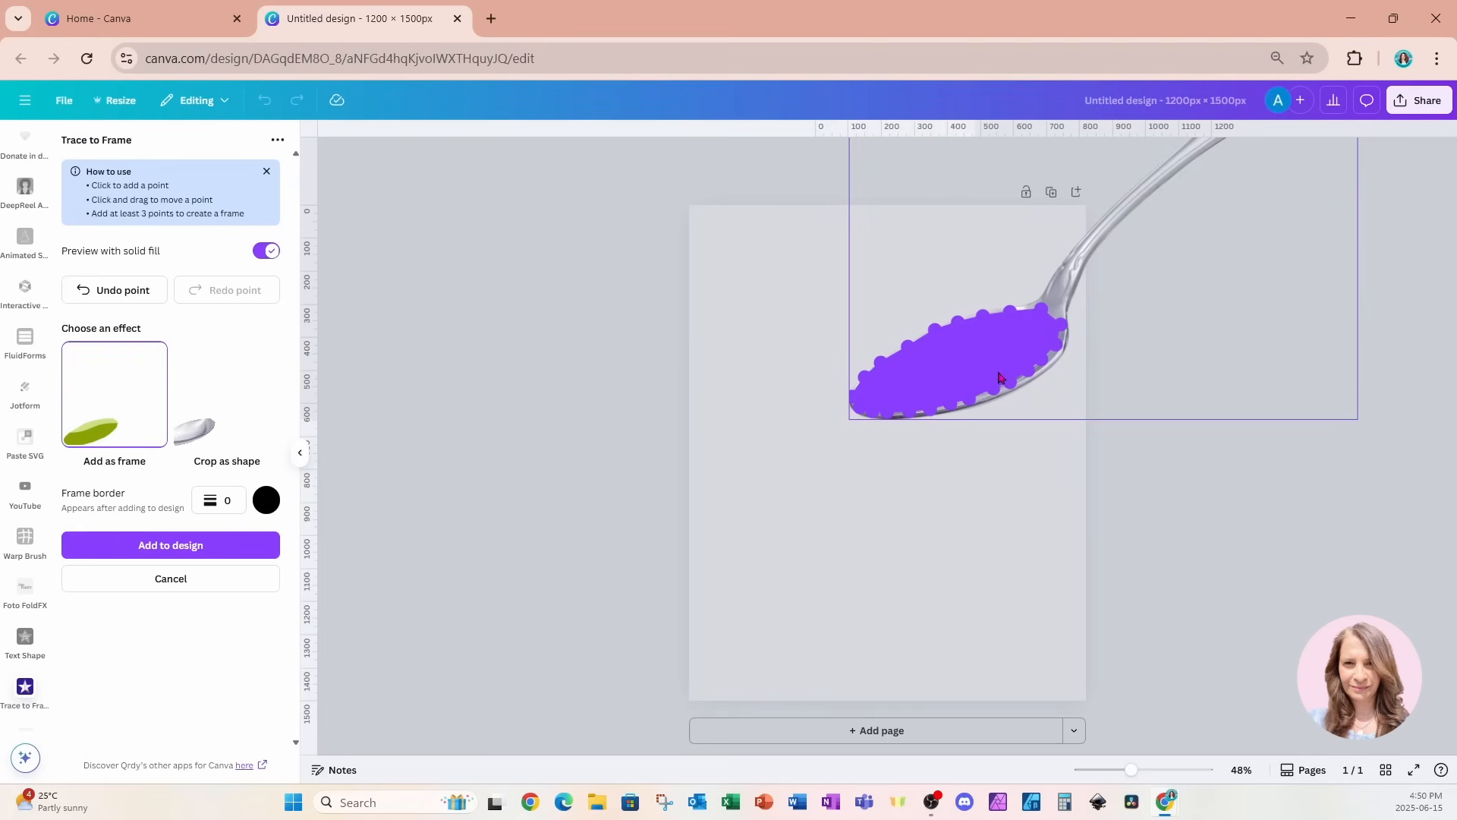
{"action": "left_click", "coordinate": [117, 548]}
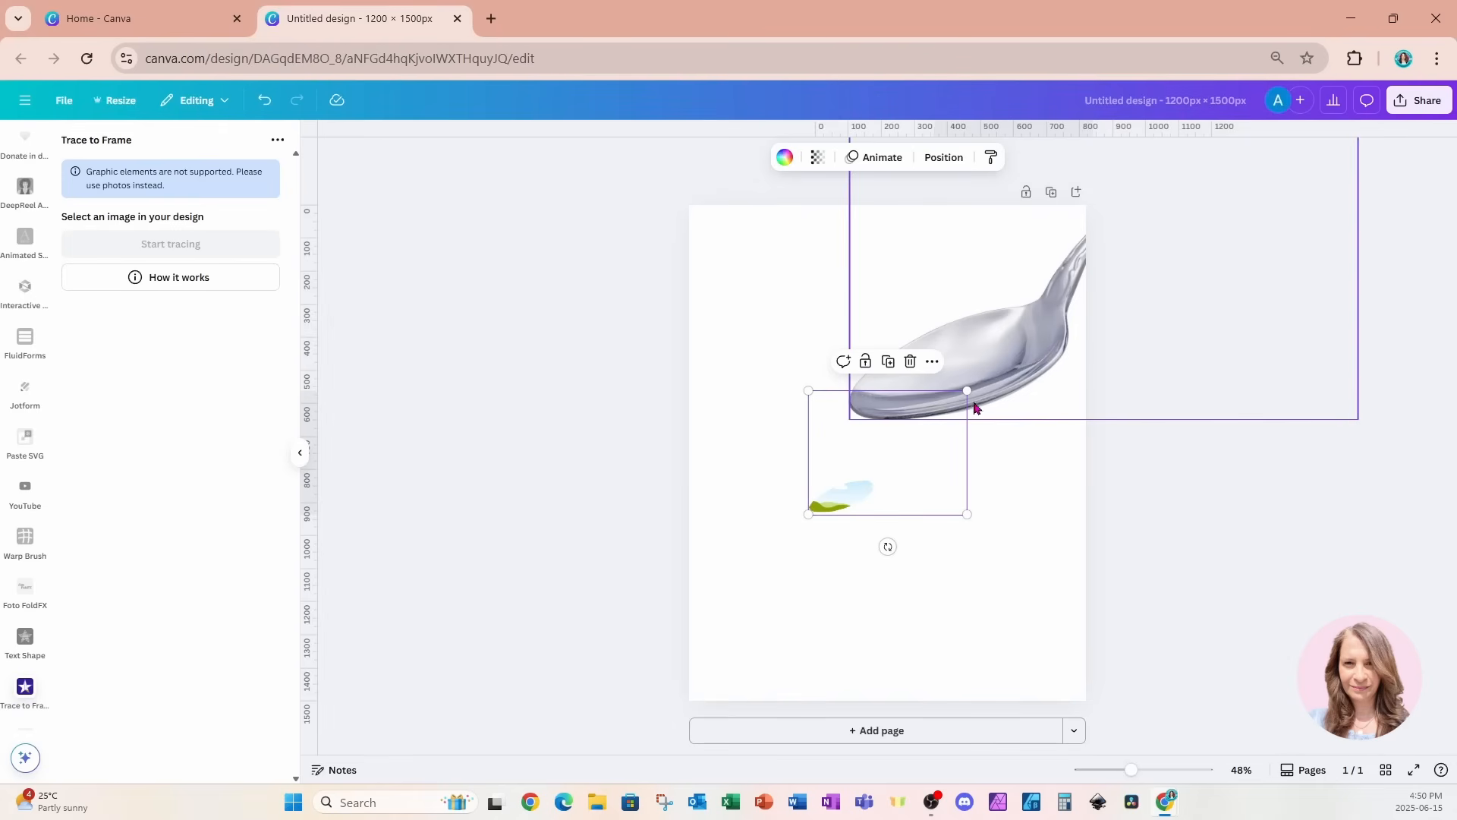
Enlarge the traced frame and align it over the spoon's bowl so that it fits just inside the metal rim.
{"action": "left_click_drag", "start_coordinate": [964, 391], "coordinate": [1376, 66]}
{"action": "left_click_drag", "start_coordinate": [1285, 452], "coordinate": [1231, 493]}
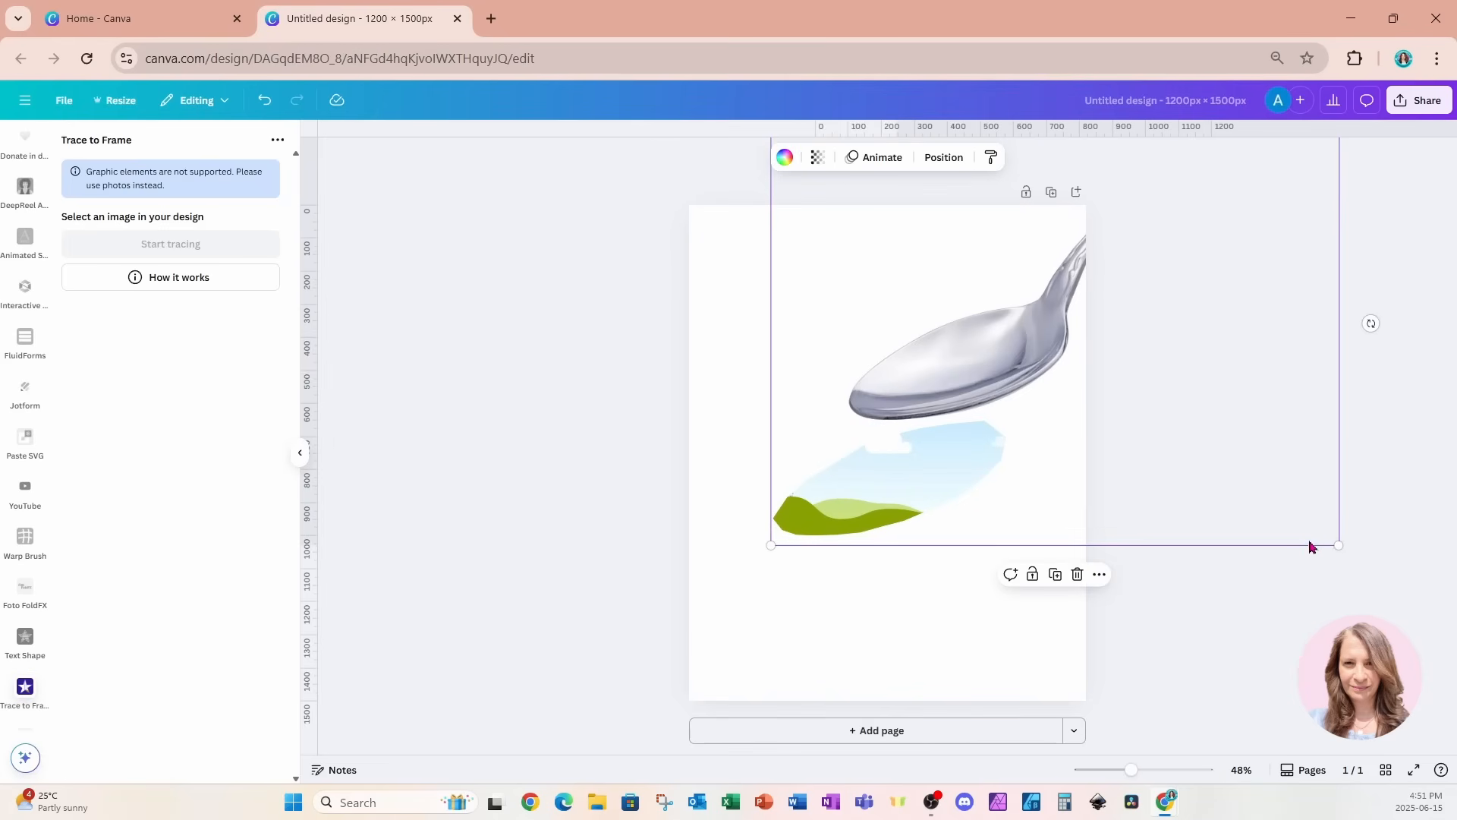
{"action": "left_click_drag", "start_coordinate": [1338, 543], "coordinate": [1307, 357]}
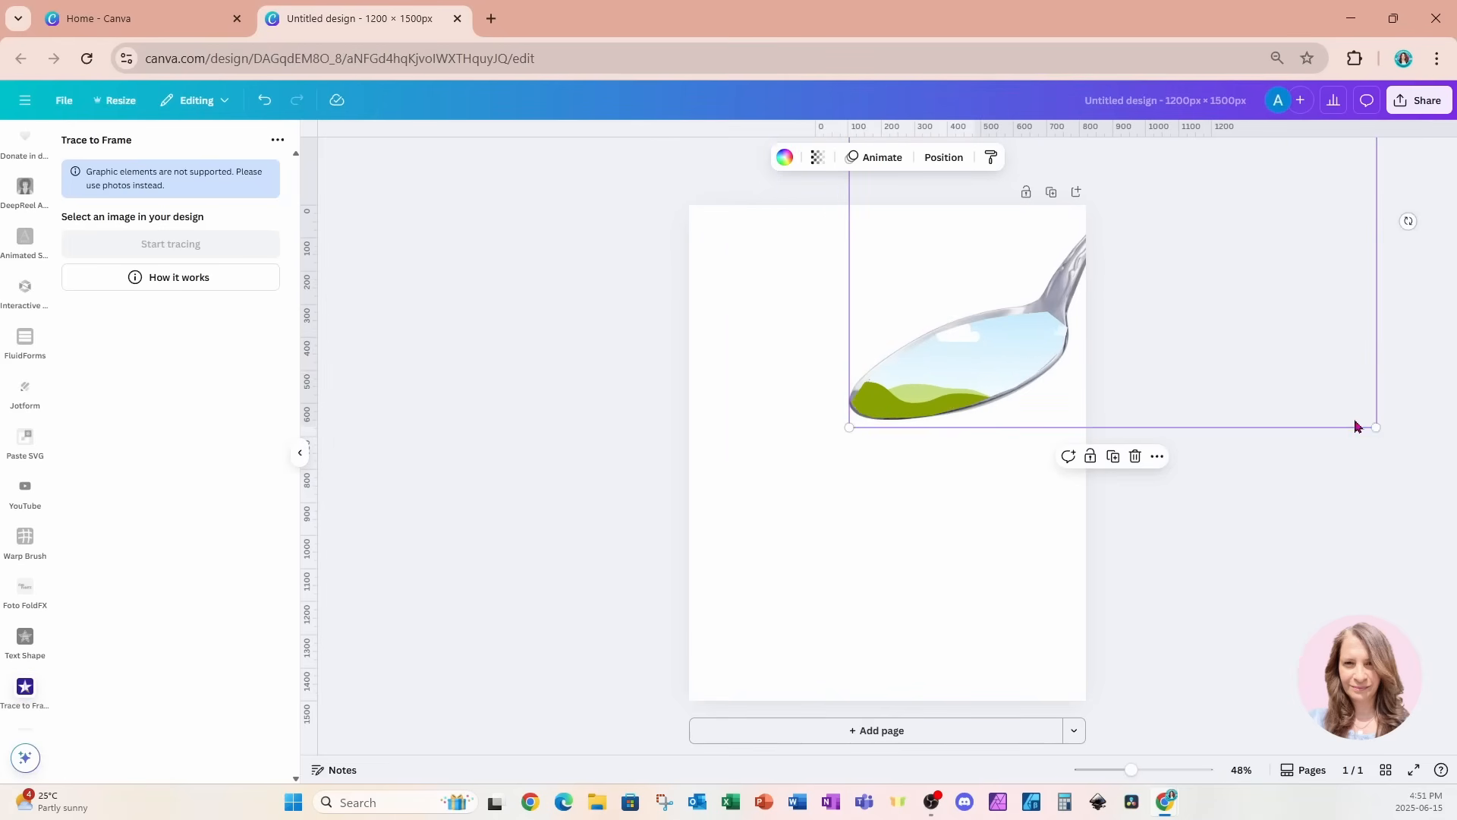
{"action": "left_click_drag", "start_coordinate": [1369, 425], "coordinate": [1314, 404]}
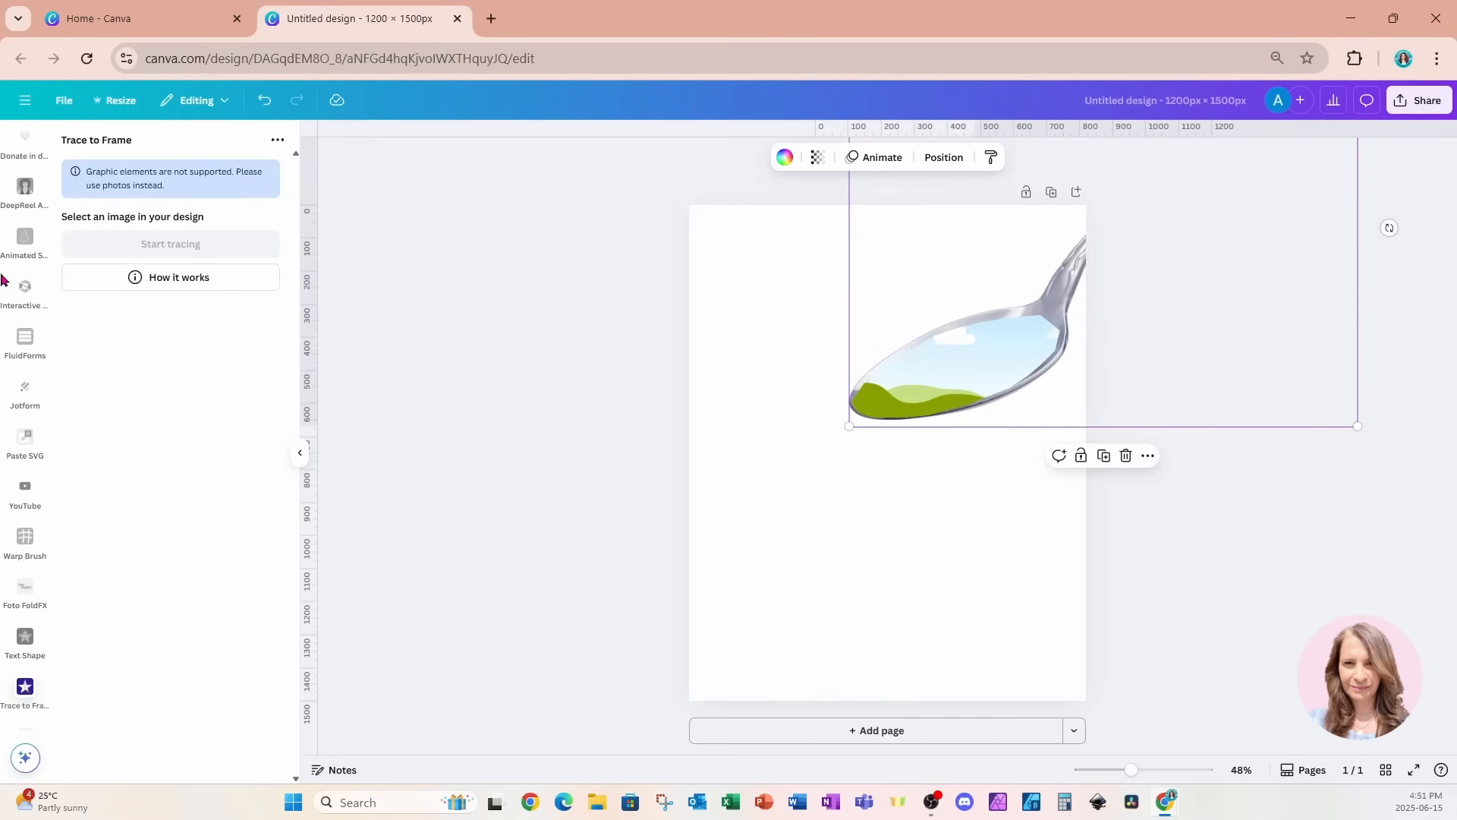
Add the beach photo with palm trees from the recently used elements and place it below the spoon.
{"action": "scroll", "coordinate": [15, 280], "scroll_direction": "up", "scroll_amount": 10}
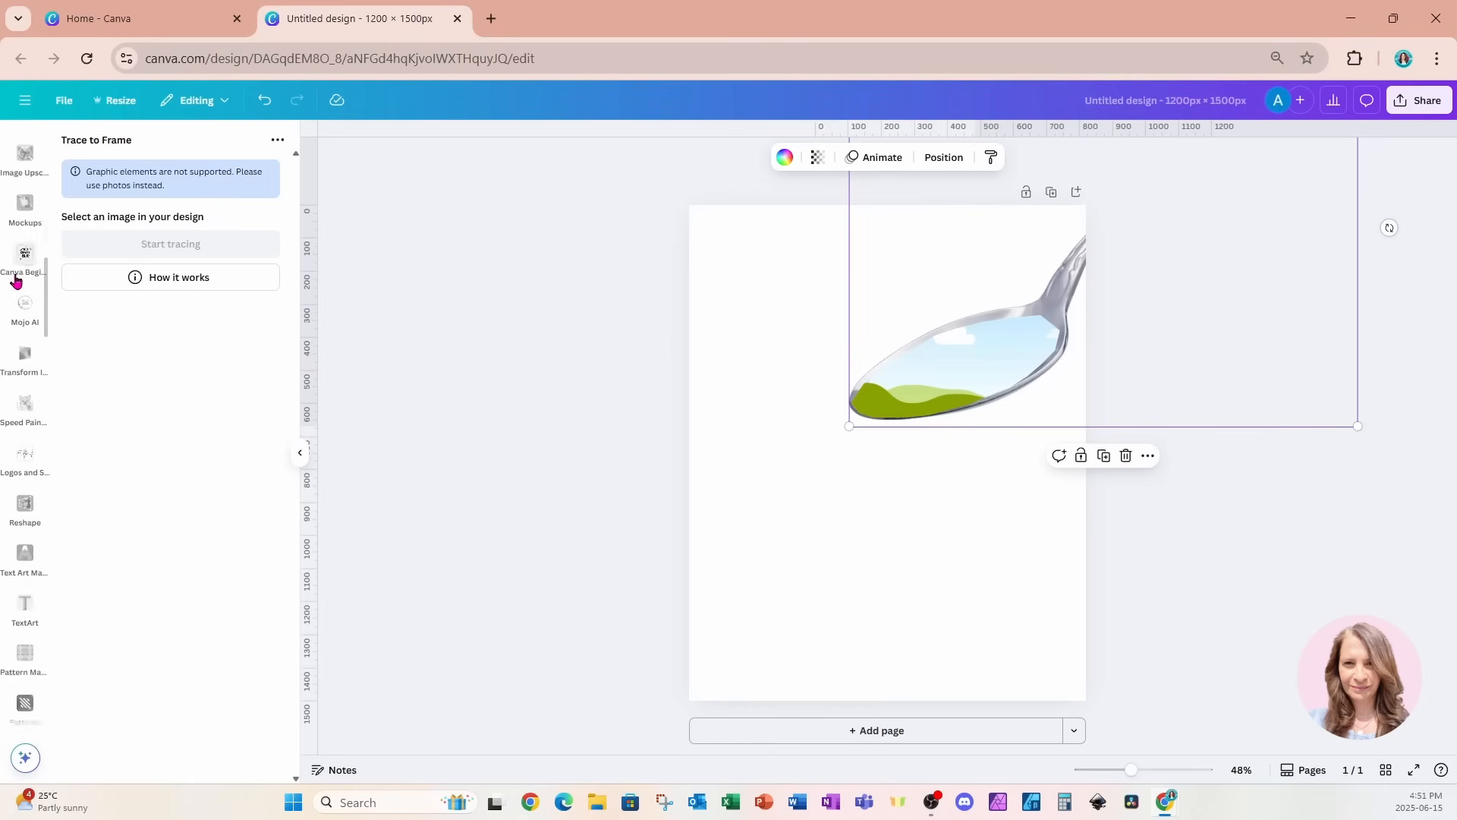
{"action": "scroll", "coordinate": [15, 281], "scroll_direction": "up", "scroll_amount": 3}
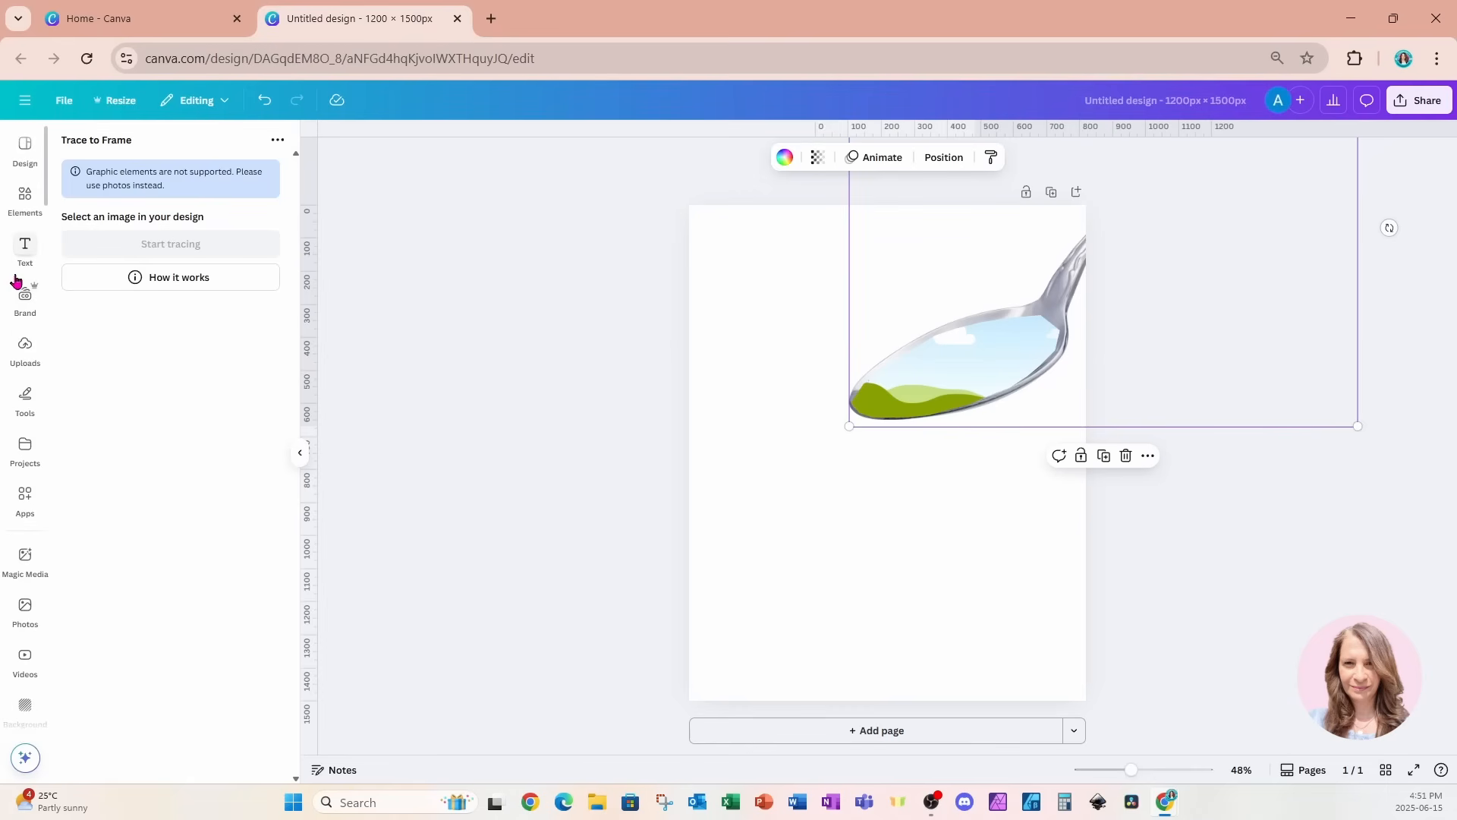
{"action": "left_click", "coordinate": [18, 203]}
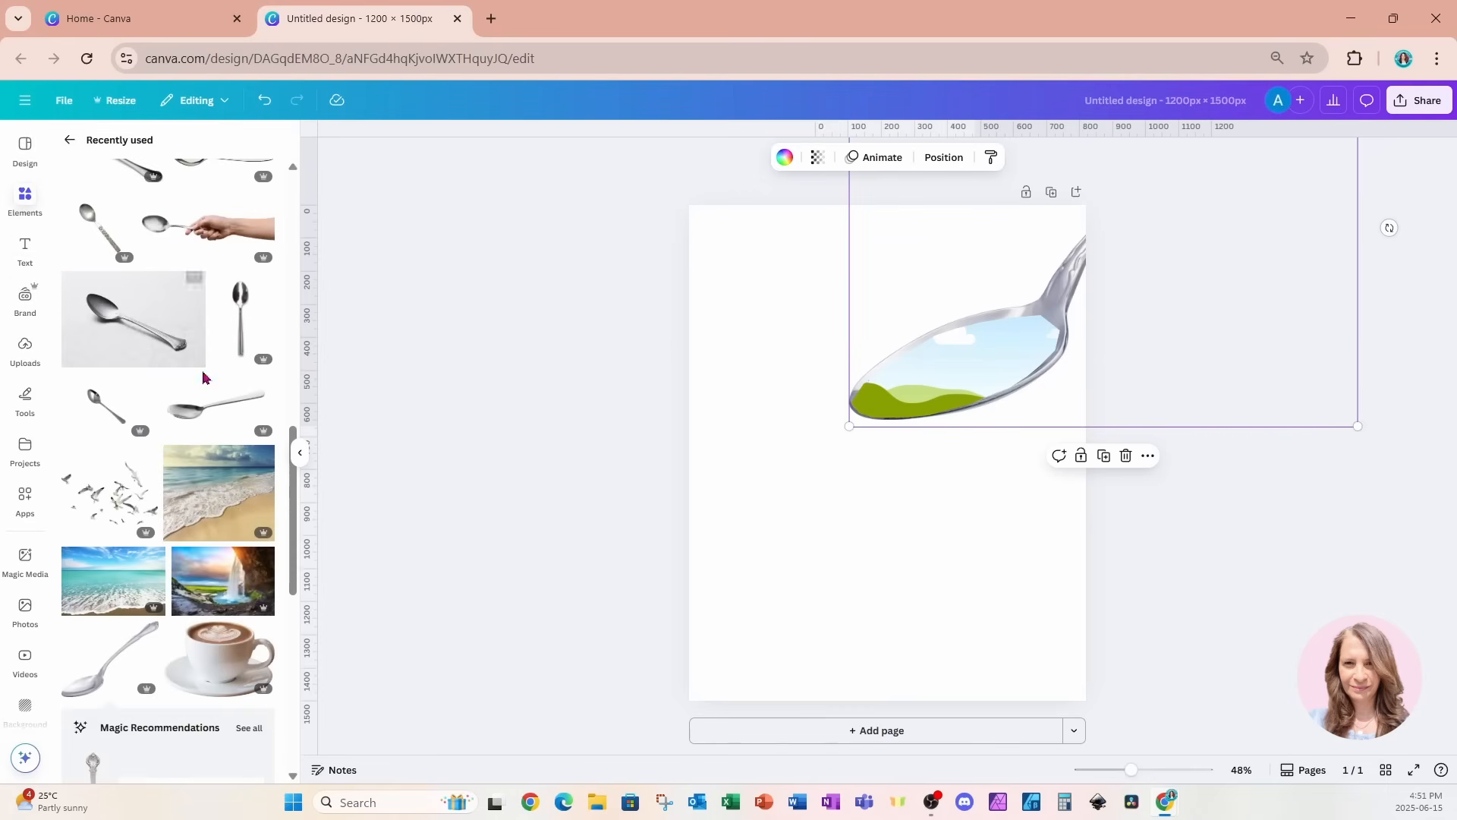
{"action": "scroll", "coordinate": [201, 372], "scroll_direction": "up", "scroll_amount": 10}
{"action": "left_click", "coordinate": [107, 217]}
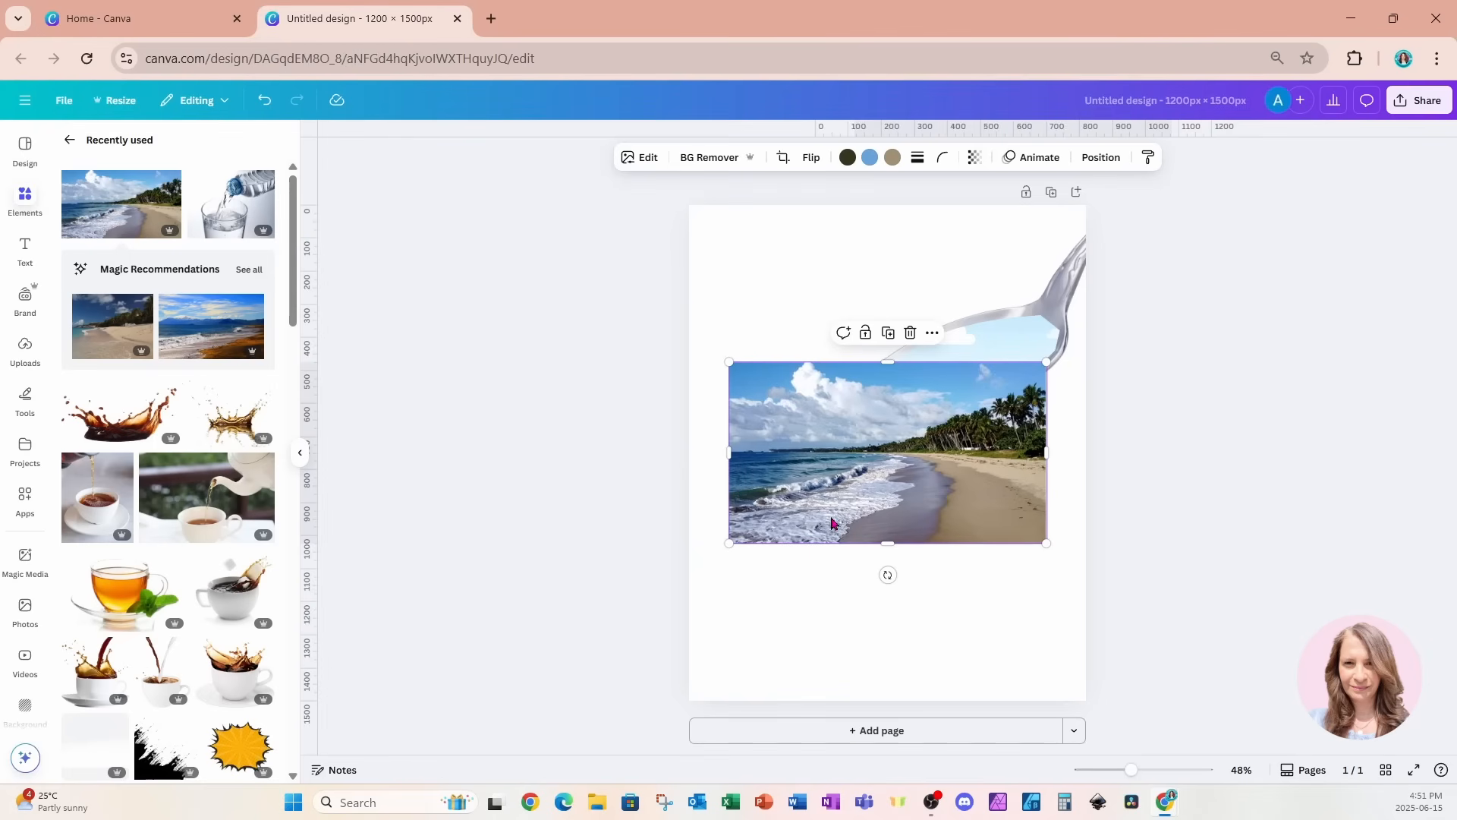
{"action": "left_click_drag", "start_coordinate": [961, 517], "coordinate": [974, 573]}
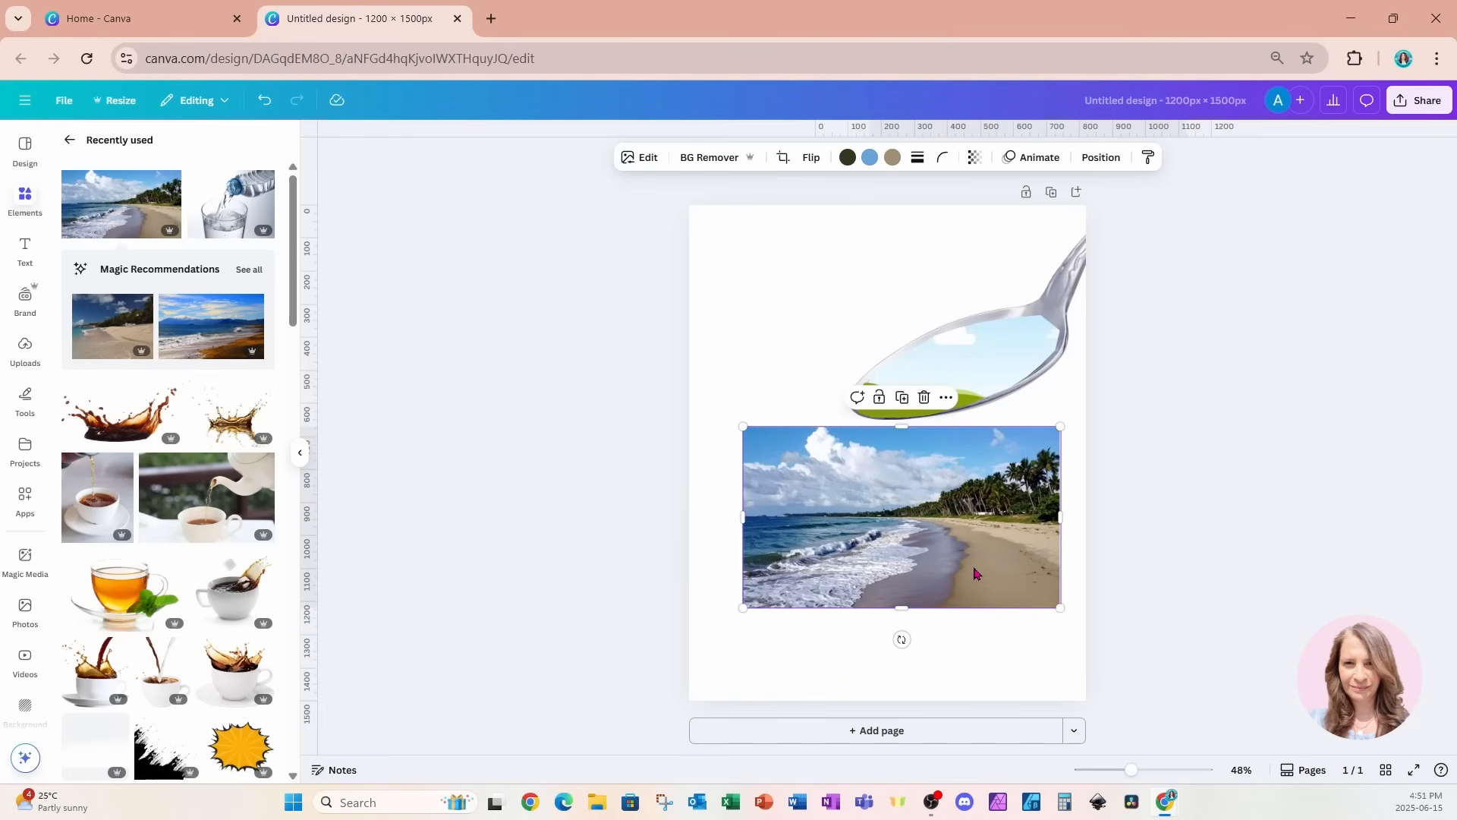
Place the palm beach photo inside the spoon's frame and remove the photo's background.
{"action": "left_click", "coordinate": [726, 167]}
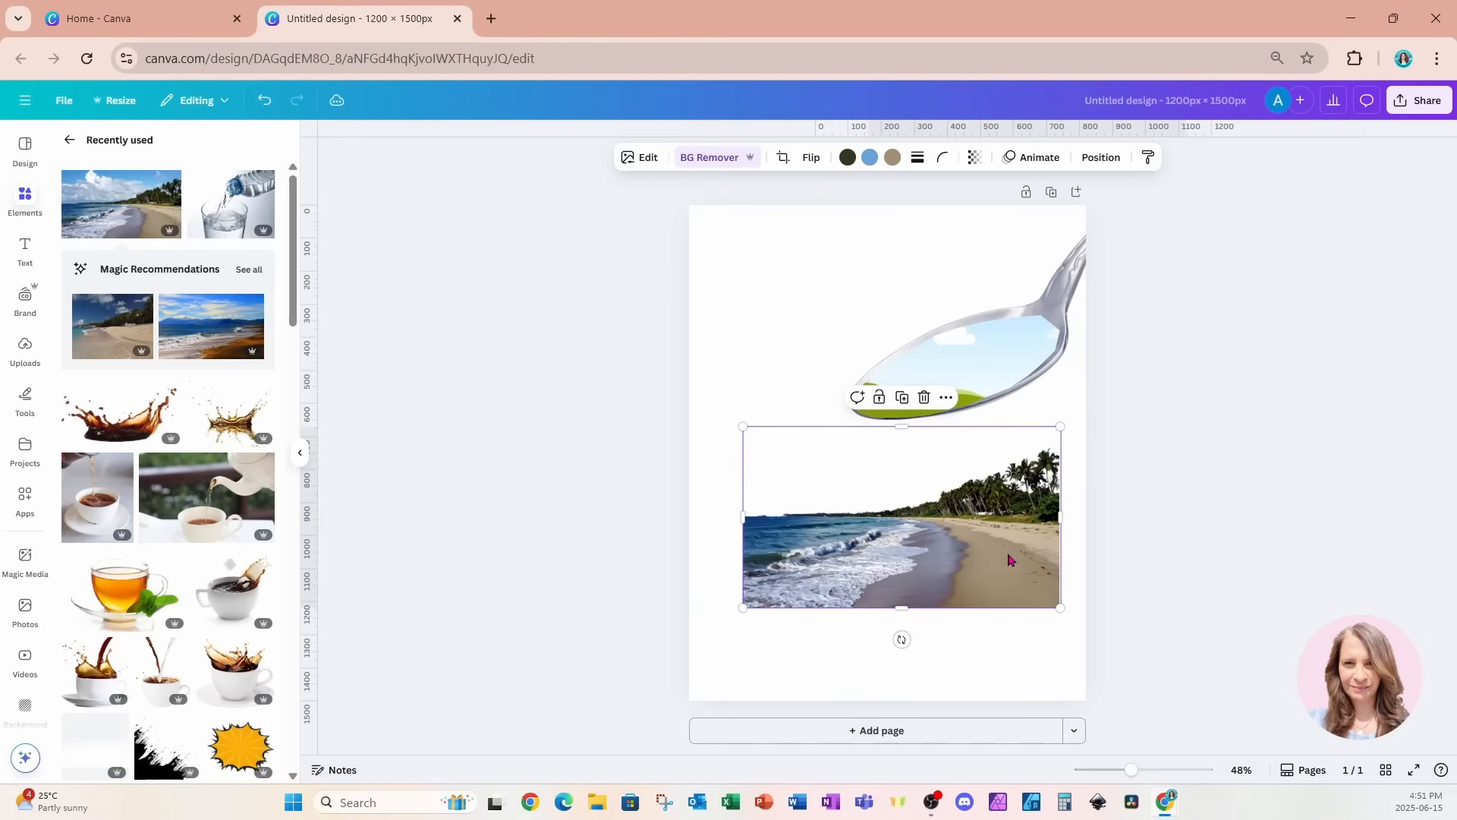
{"action": "left_click_drag", "start_coordinate": [996, 582], "coordinate": [981, 394]}
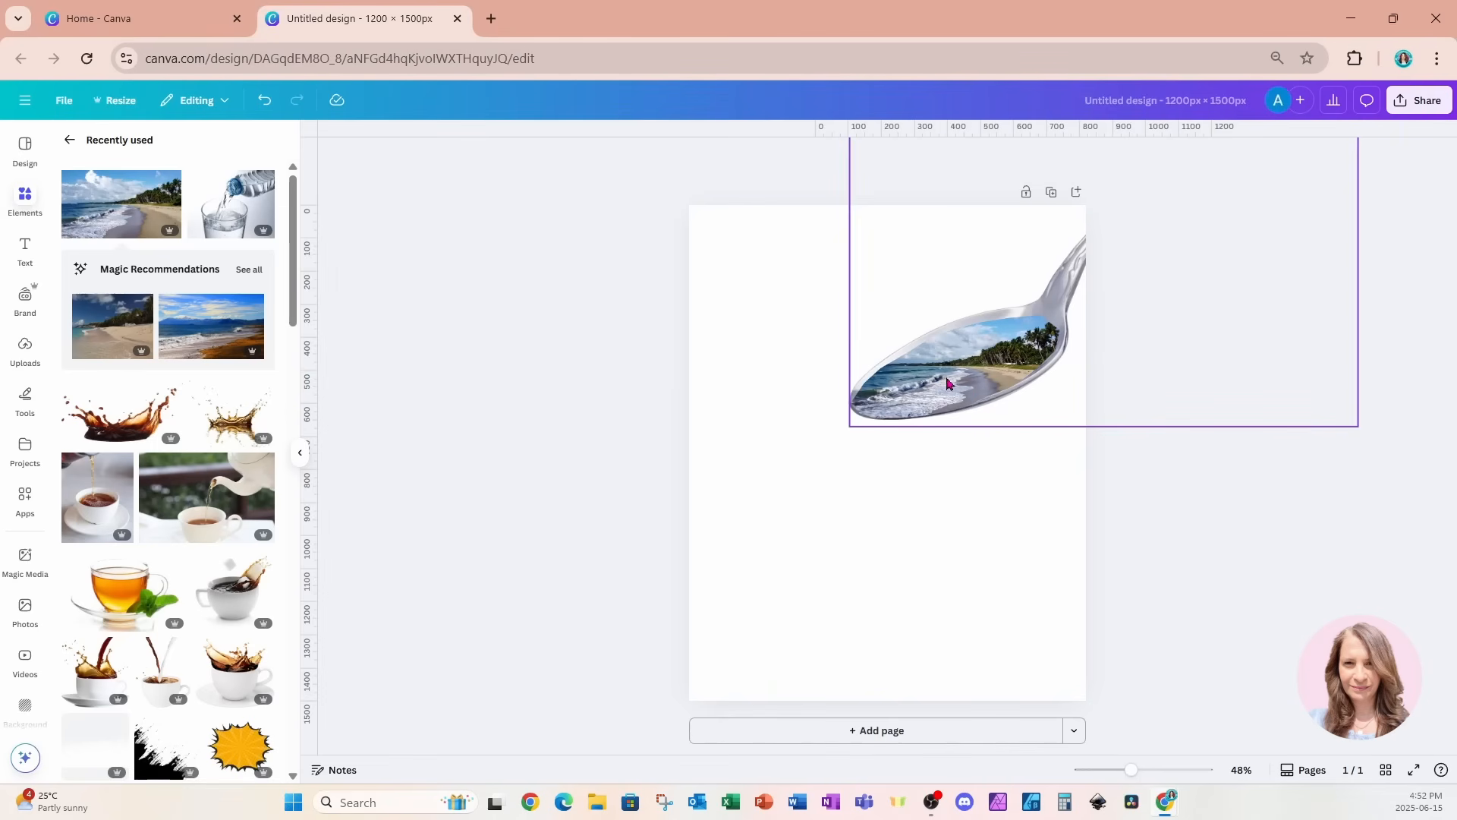
{"action": "left_click", "coordinate": [947, 384]}
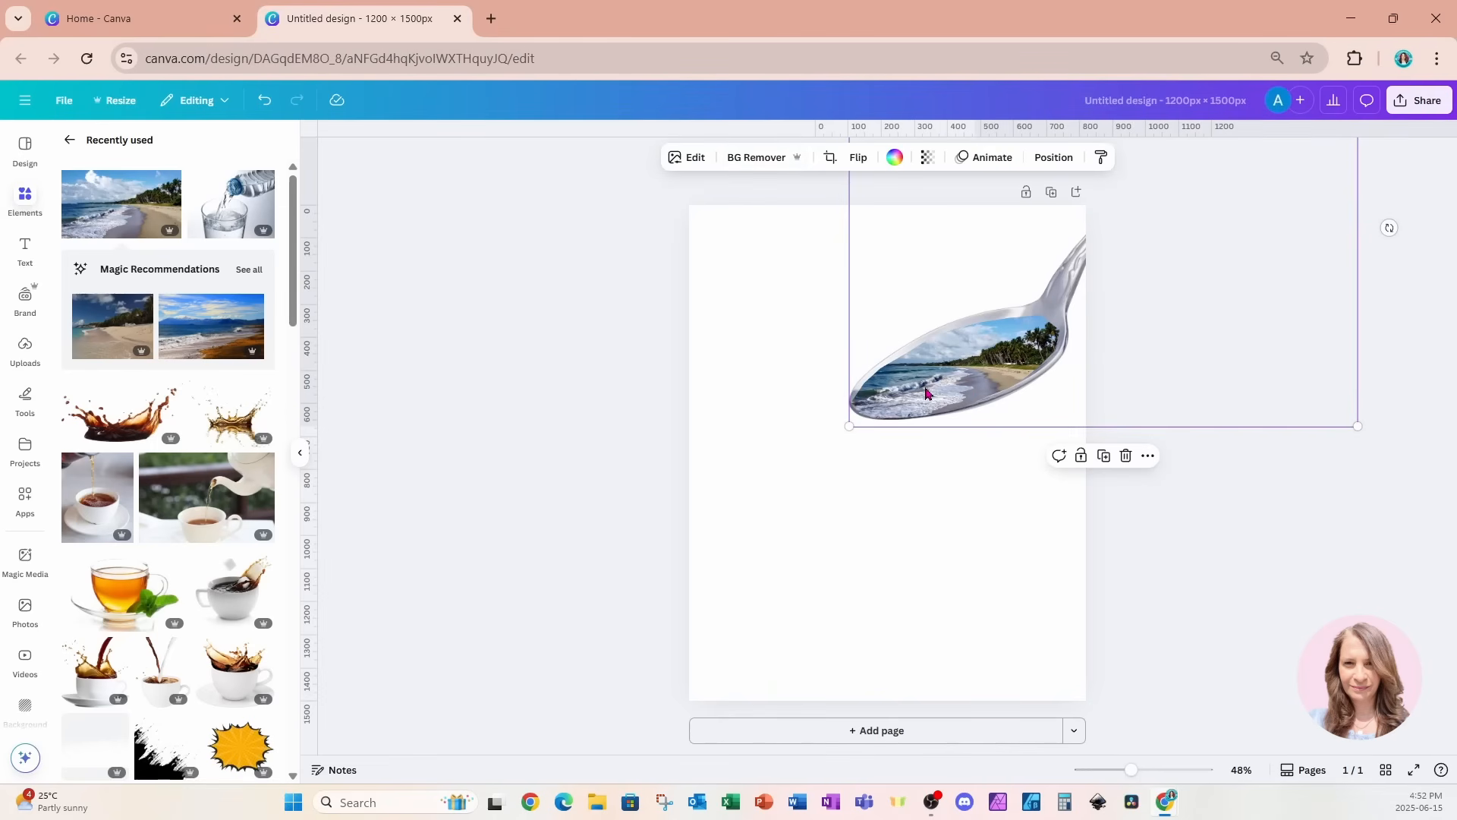
{"action": "left_click", "coordinate": [750, 158]}
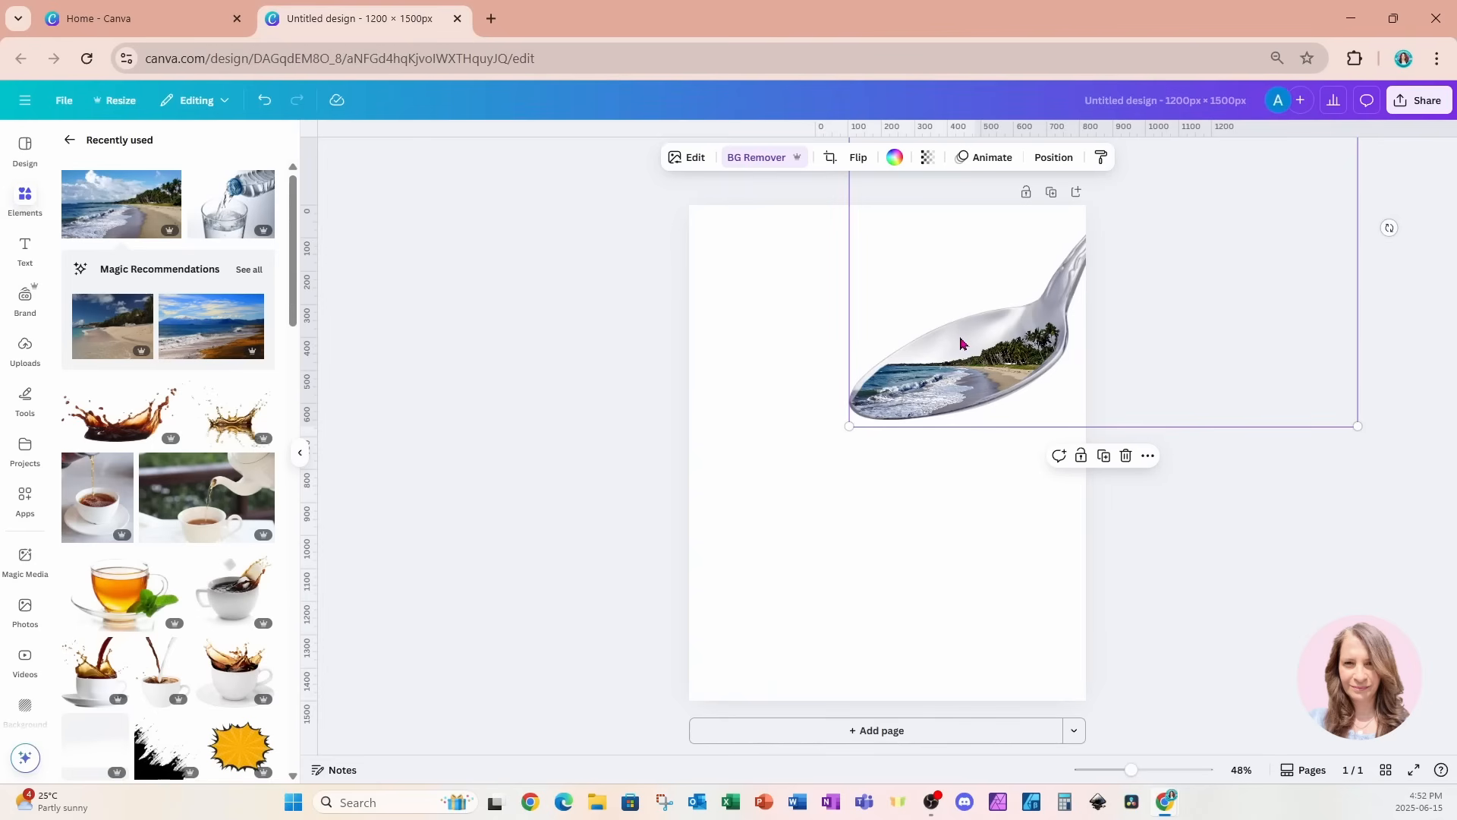
Enlarge the beach photo inside the spoon's frame and reposition it so the waves, palms and sand fill the bowl.
{"action": "double_click", "coordinate": [967, 376]}
{"action": "left_click_drag", "start_coordinate": [1060, 425], "coordinate": [1149, 476]}
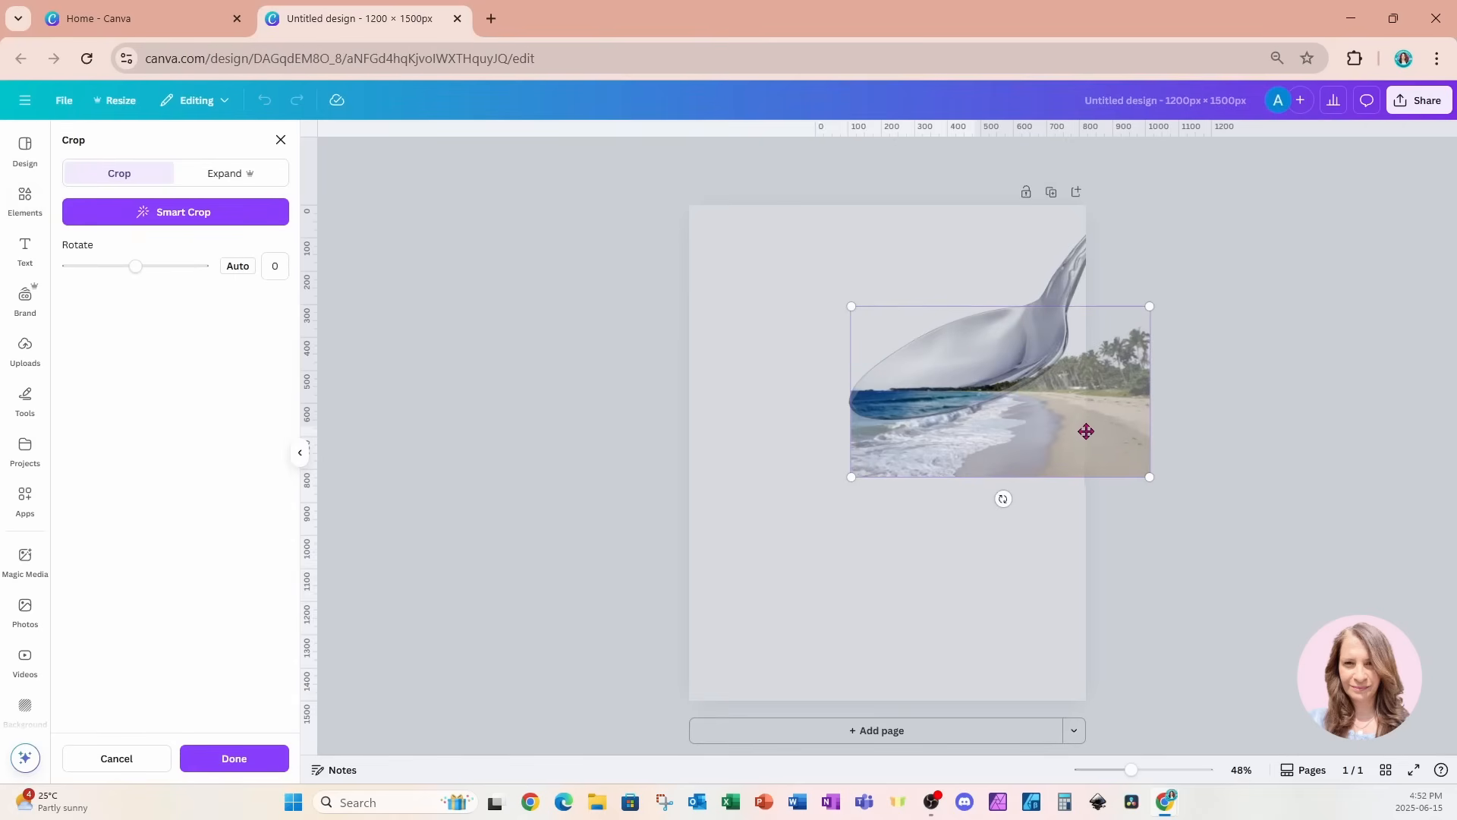
{"action": "left_click_drag", "start_coordinate": [1086, 426], "coordinate": [987, 399]}
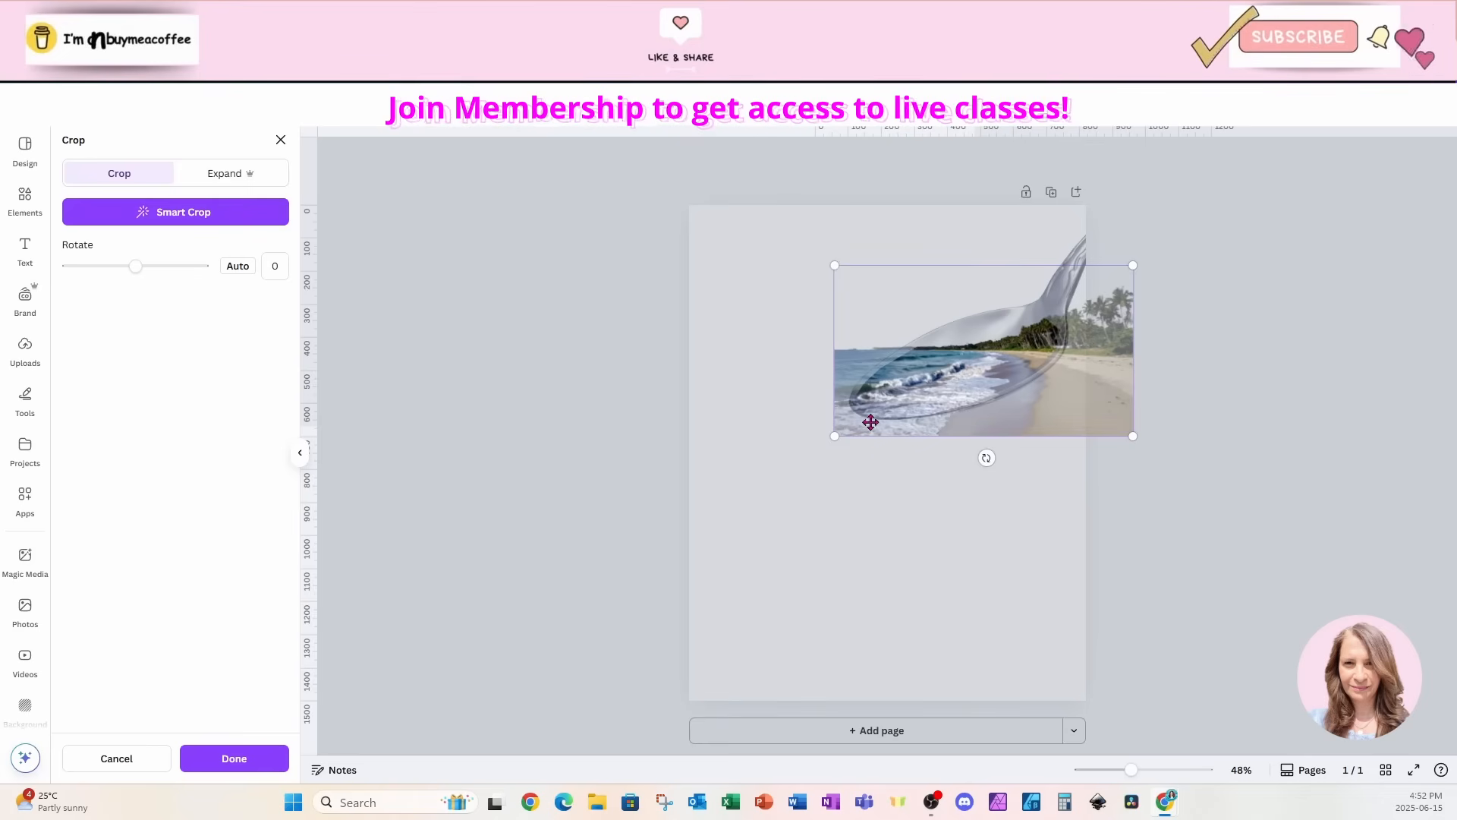
{"action": "left_click_drag", "start_coordinate": [982, 426], "coordinate": [1053, 403]}
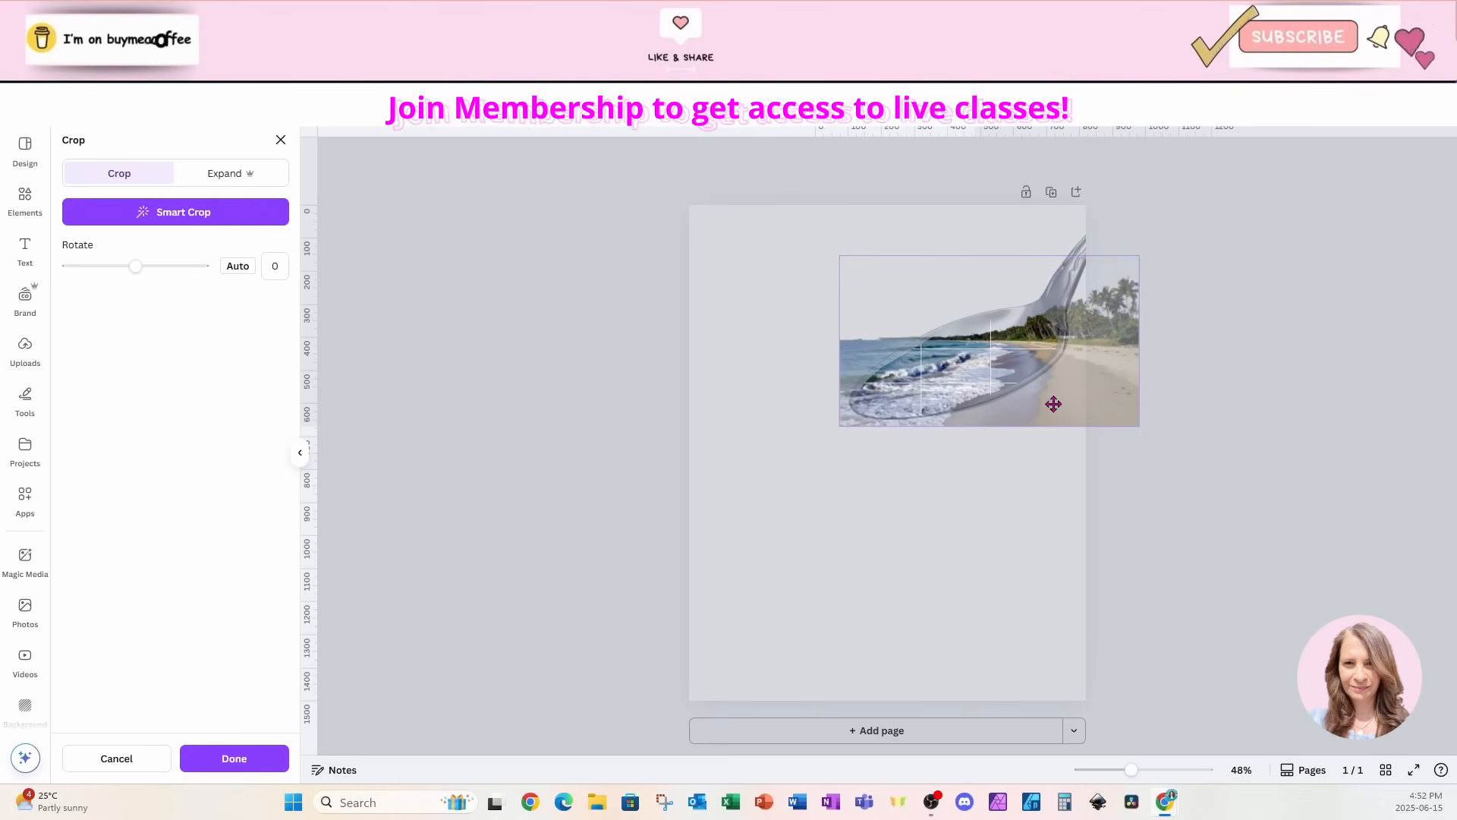
{"action": "left_click", "coordinate": [975, 547]}
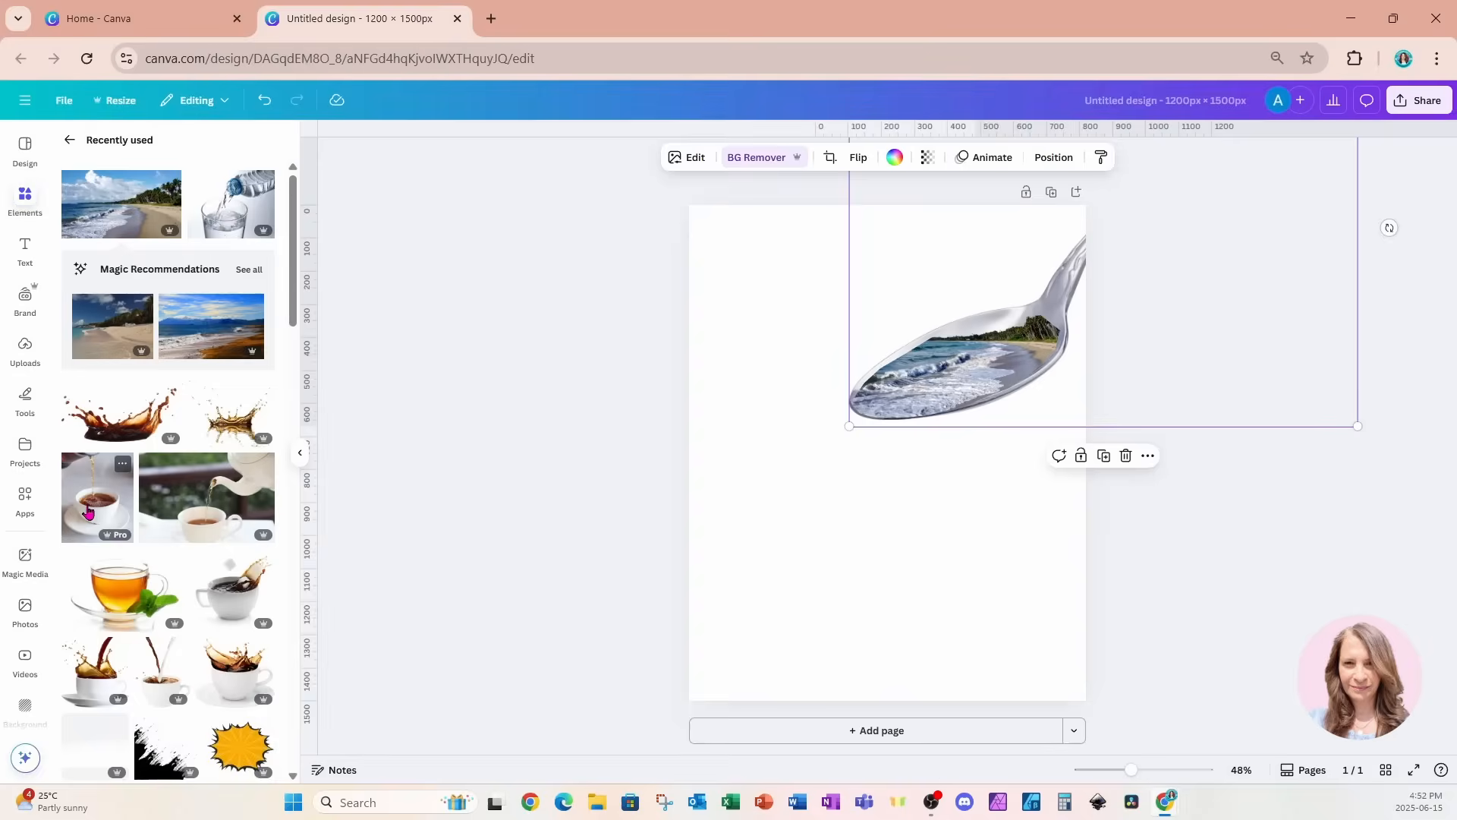
Add the photo of tea being poured into a white cup, remove its background and crop off the pot above the cup.
{"action": "left_click", "coordinate": [88, 513]}
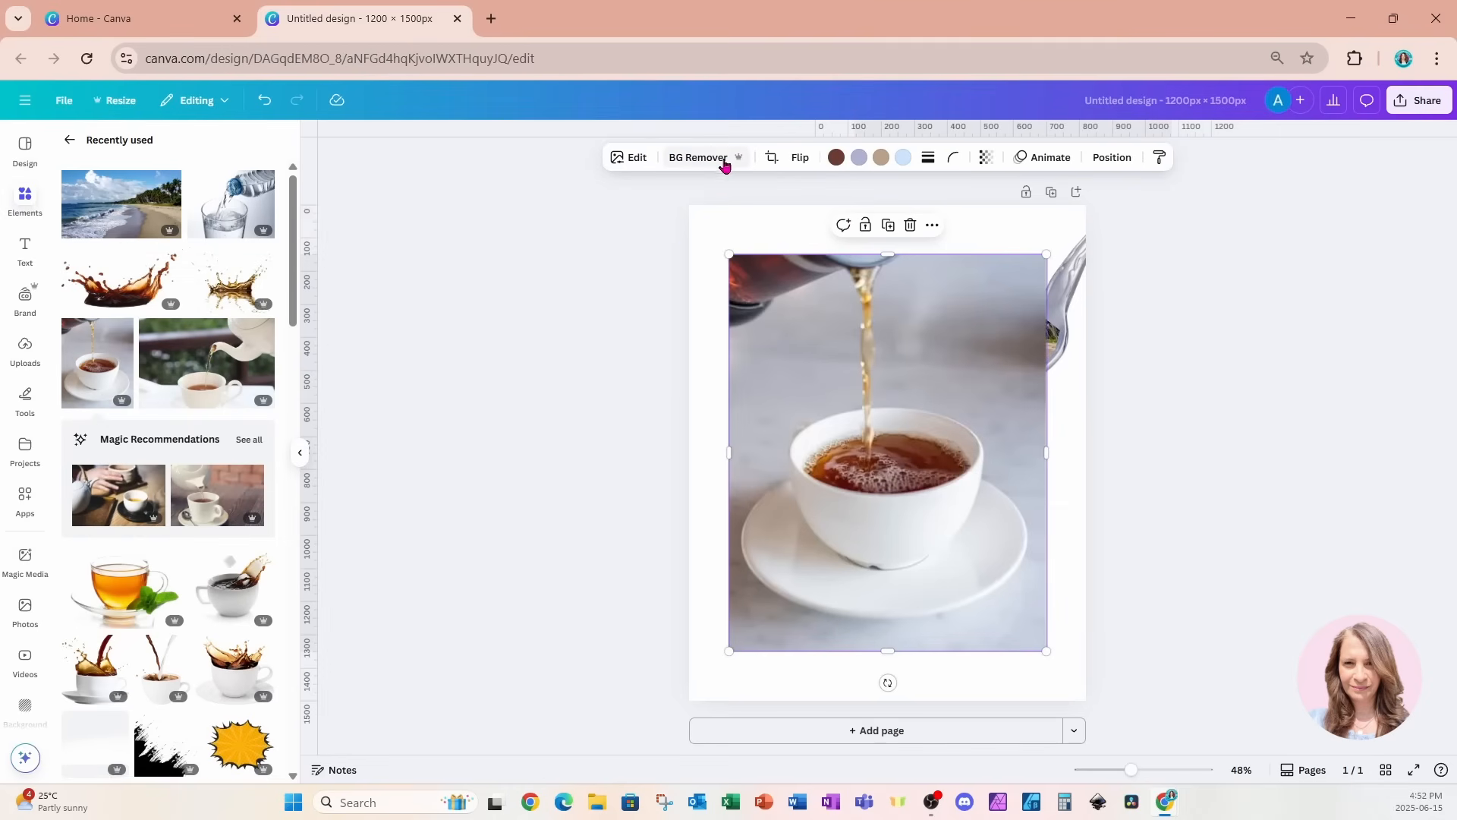
{"action": "left_click", "coordinate": [717, 158]}
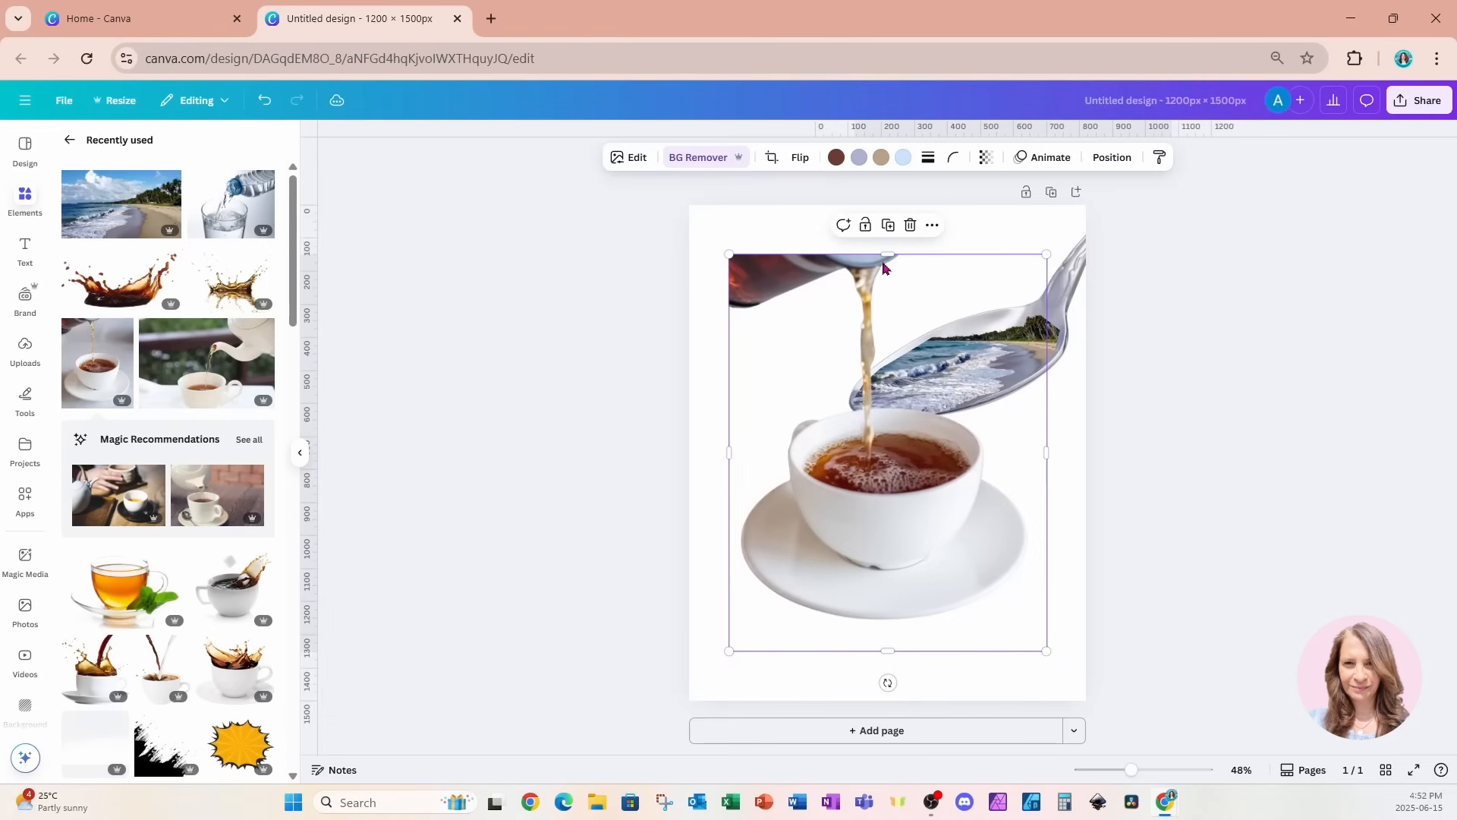
{"action": "left_click_drag", "start_coordinate": [887, 255], "coordinate": [879, 410]}
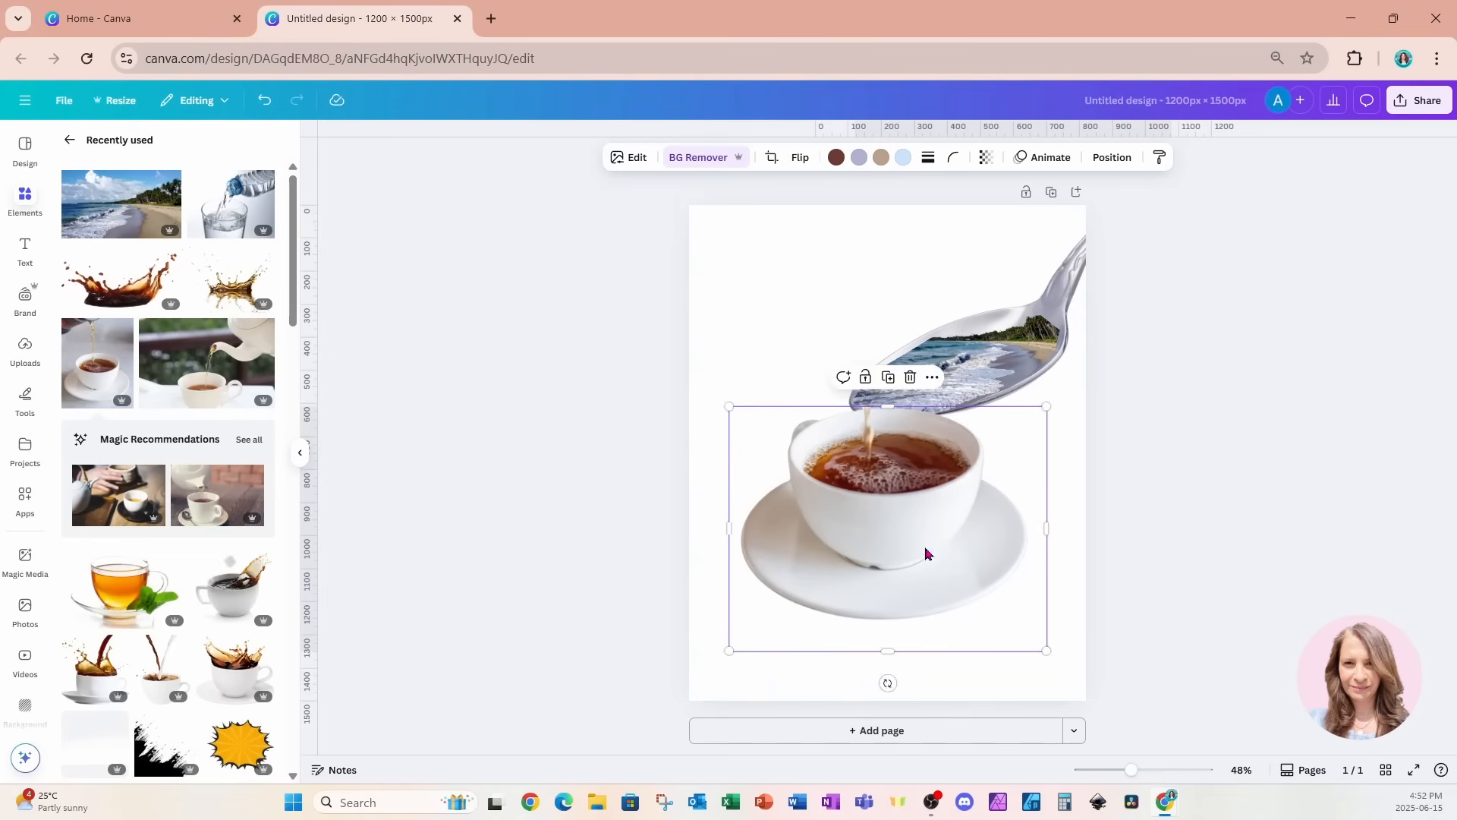
Scale down the teacup and position it in the lower part of the page, below the spoon.
{"action": "left_click_drag", "start_coordinate": [926, 553], "coordinate": [921, 605]}
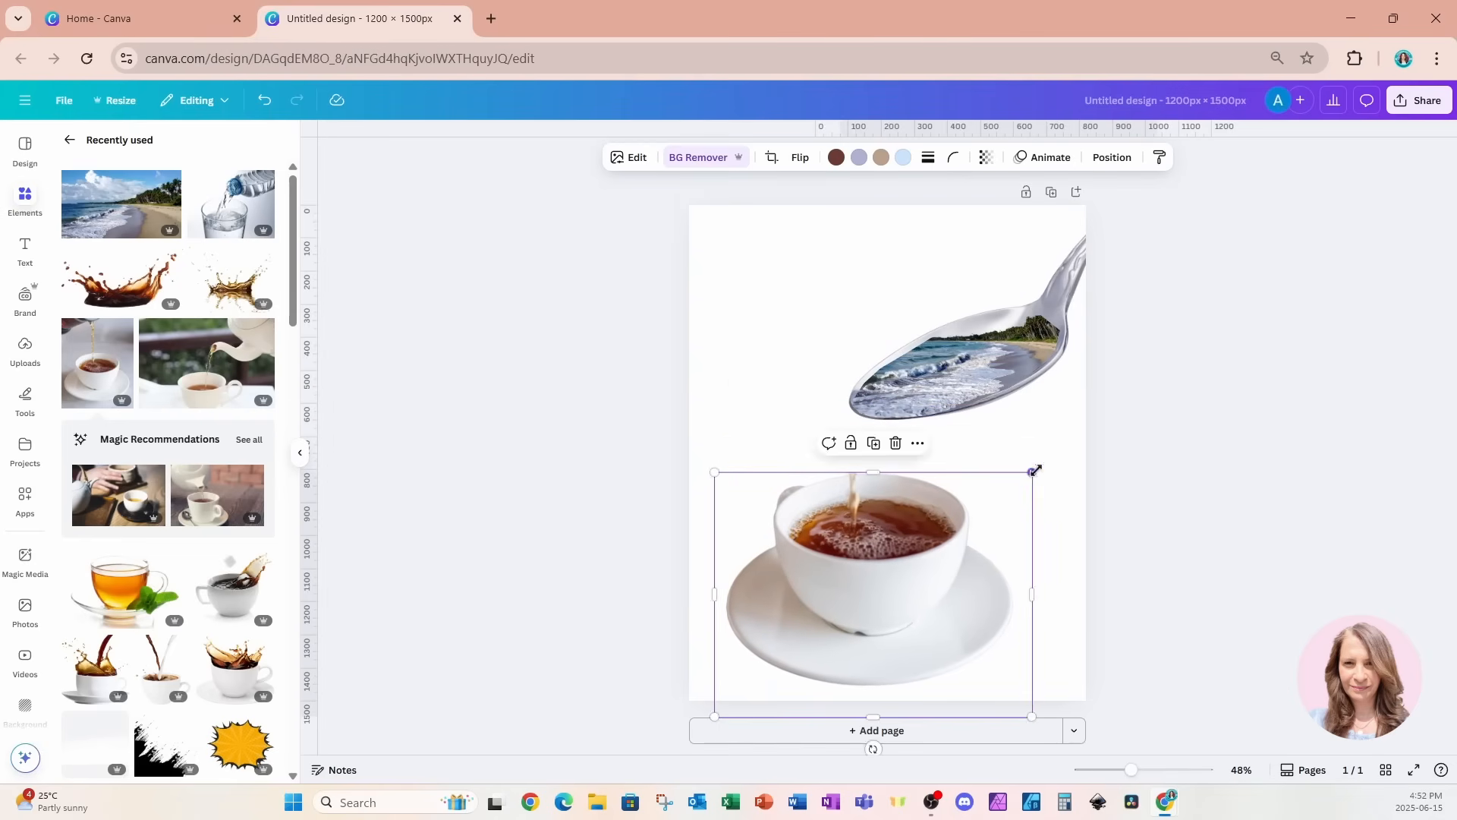
{"action": "left_click_drag", "start_coordinate": [1032, 472], "coordinate": [959, 524]}
{"action": "left_click_drag", "start_coordinate": [903, 590], "coordinate": [889, 583]}
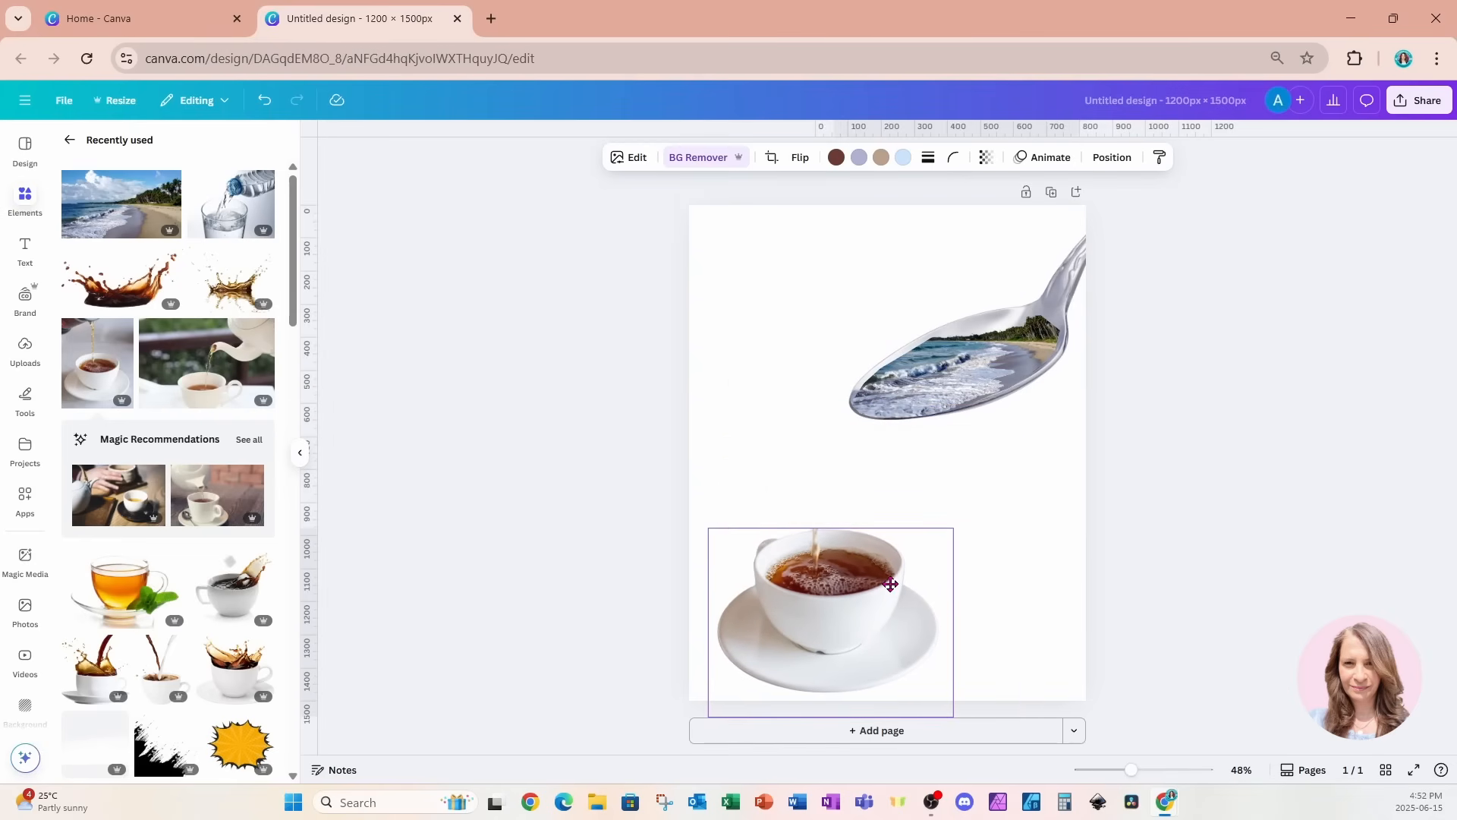
{"action": "left_click_drag", "start_coordinate": [957, 526], "coordinate": [1008, 497]}
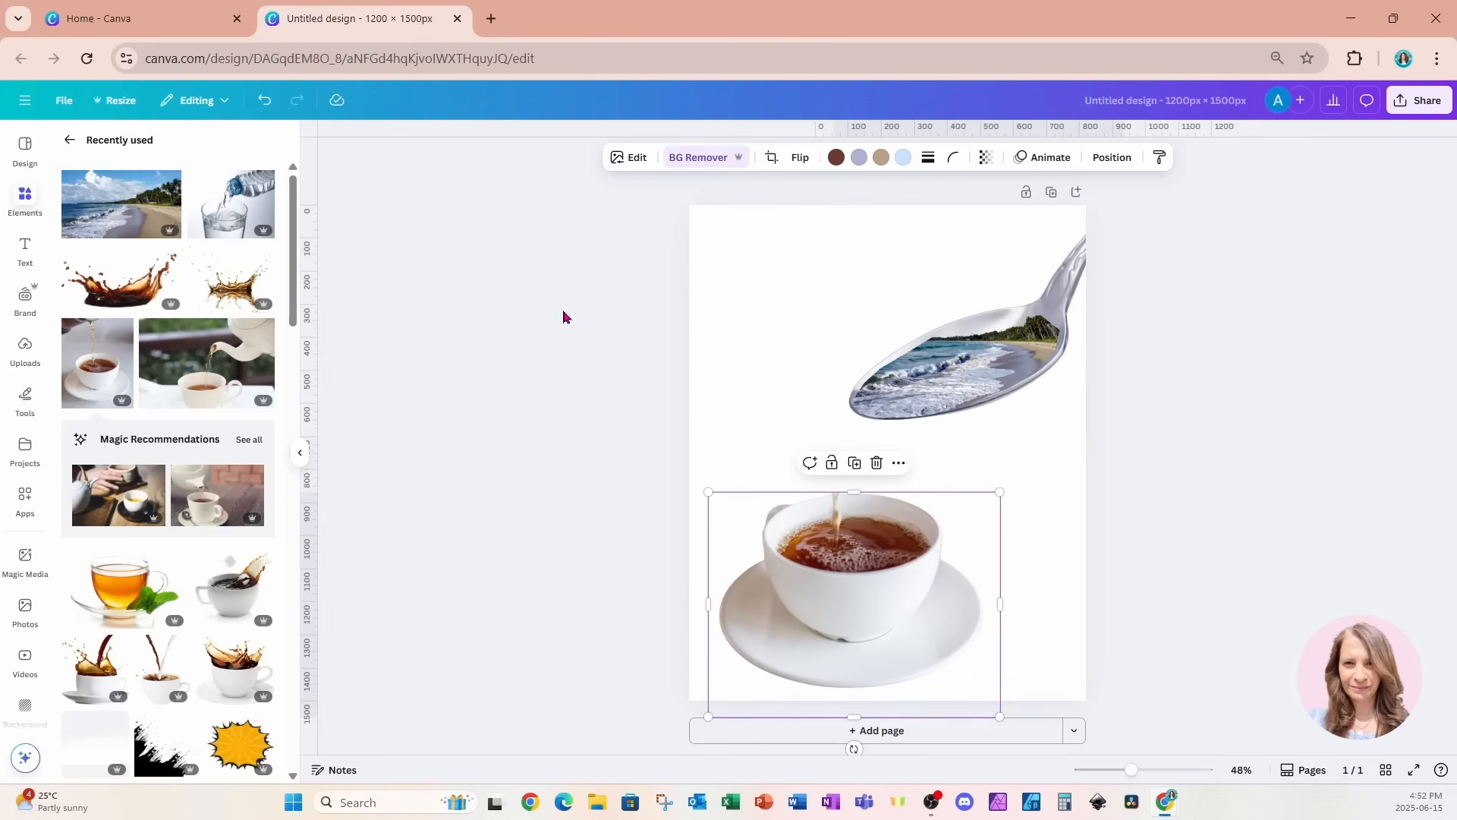
Add the blurred sea and sand photo from the recently used elements and set it as the page background.
{"action": "scroll", "coordinate": [195, 423], "scroll_direction": "down", "scroll_amount": 1}
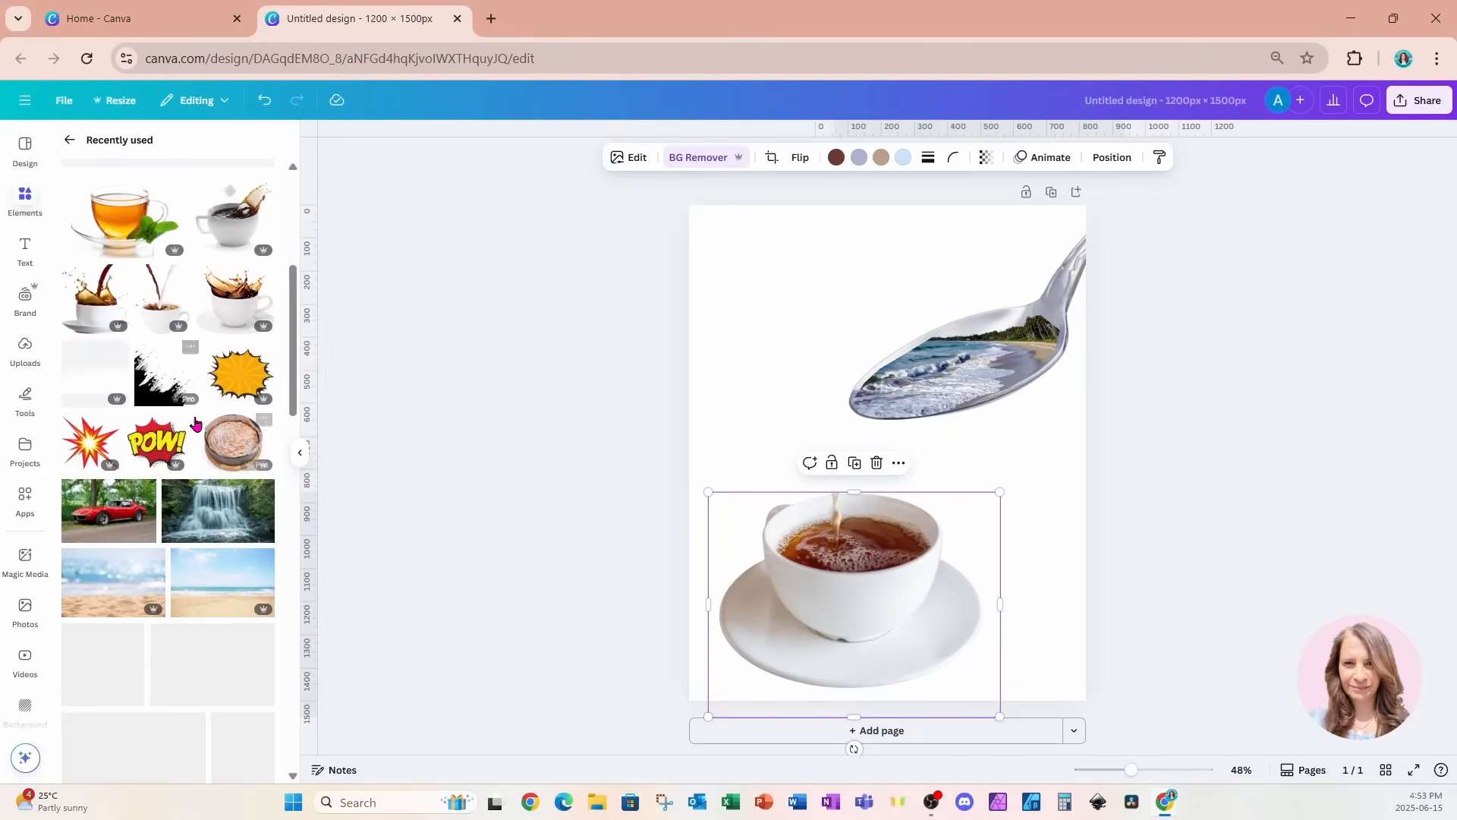
{"action": "left_click", "coordinate": [105, 586]}
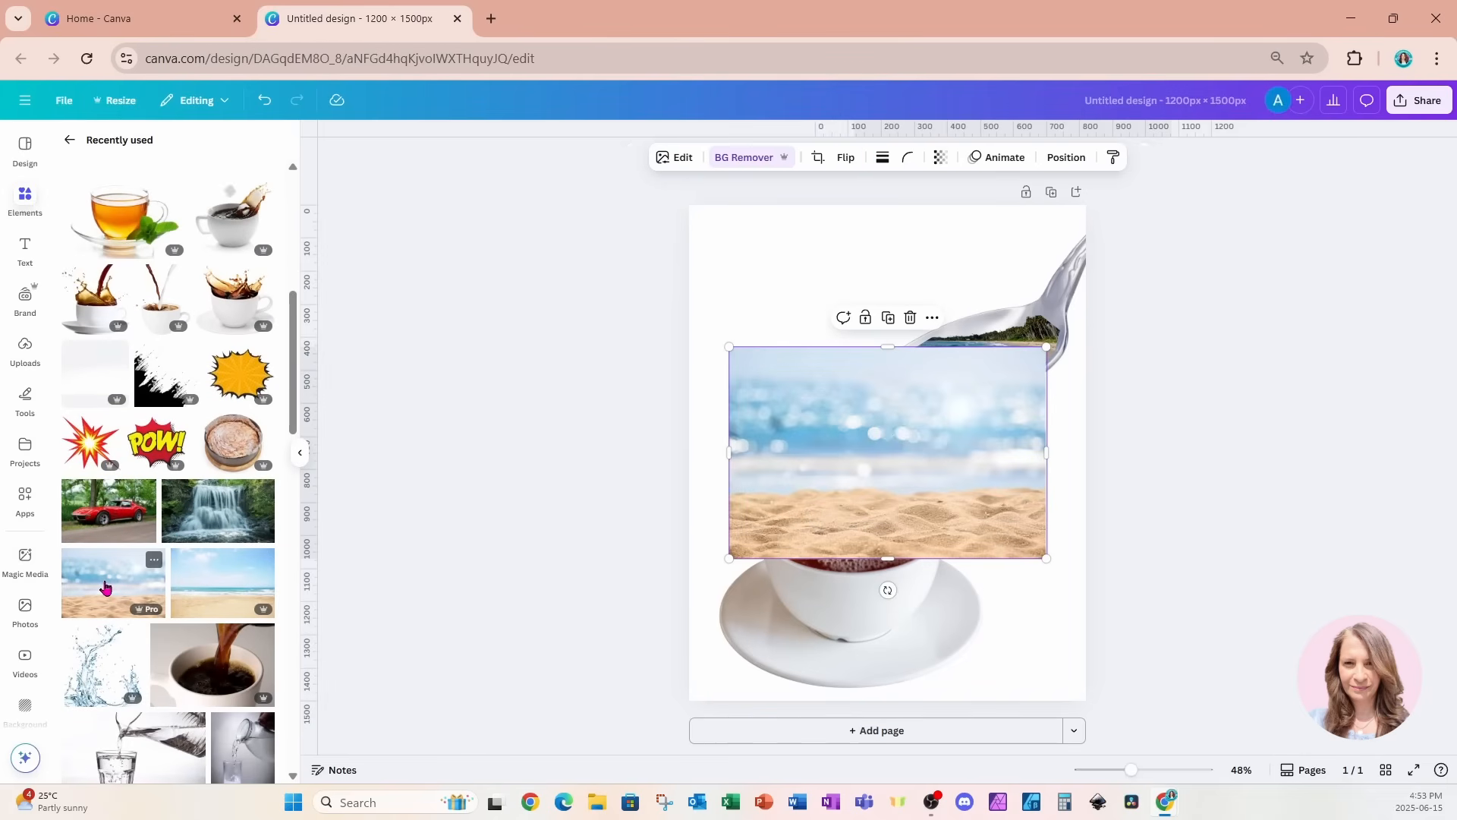
{"action": "right_click", "coordinate": [862, 483]}
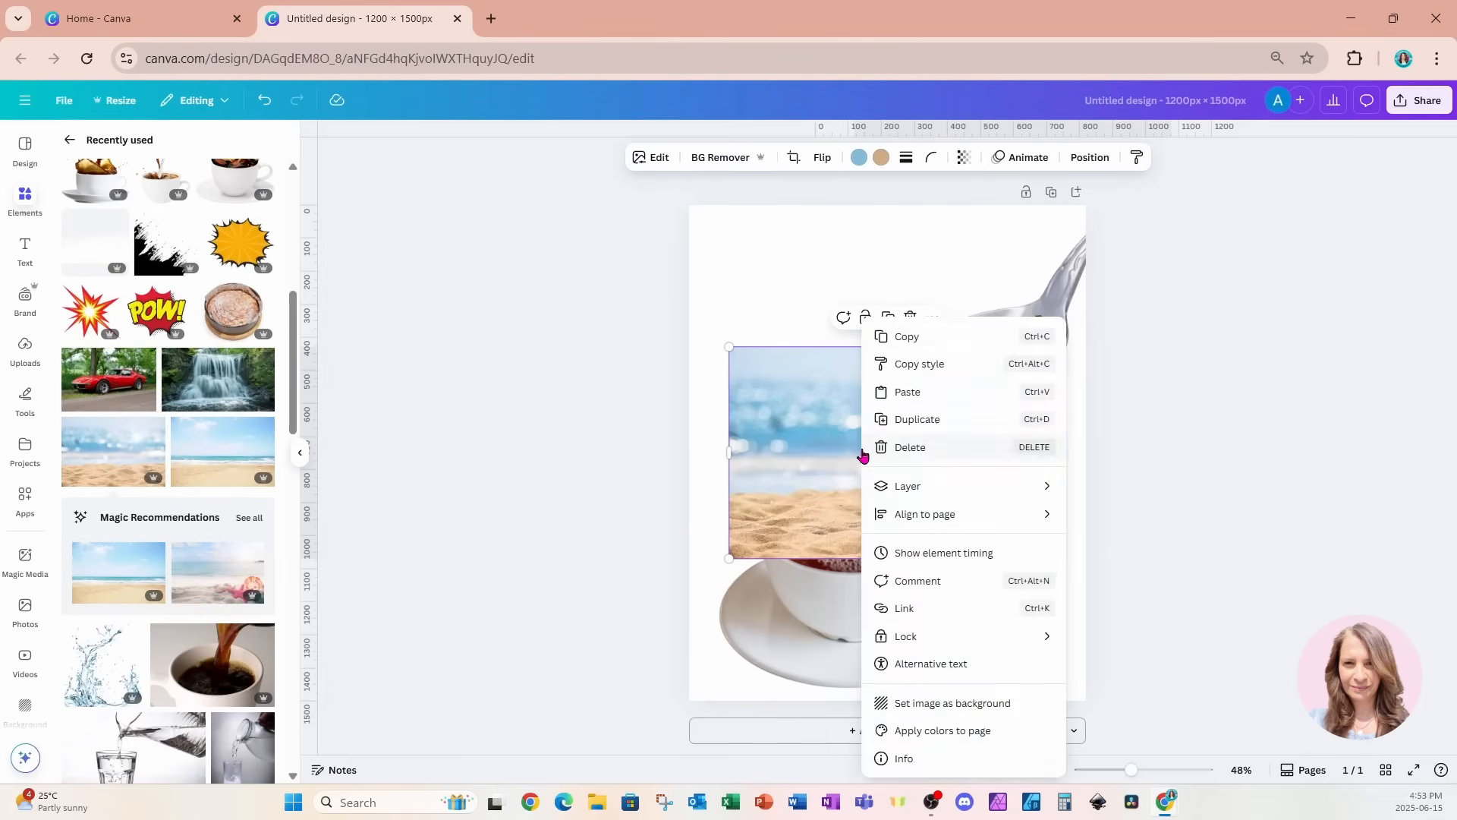
{"action": "left_click", "coordinate": [903, 703]}
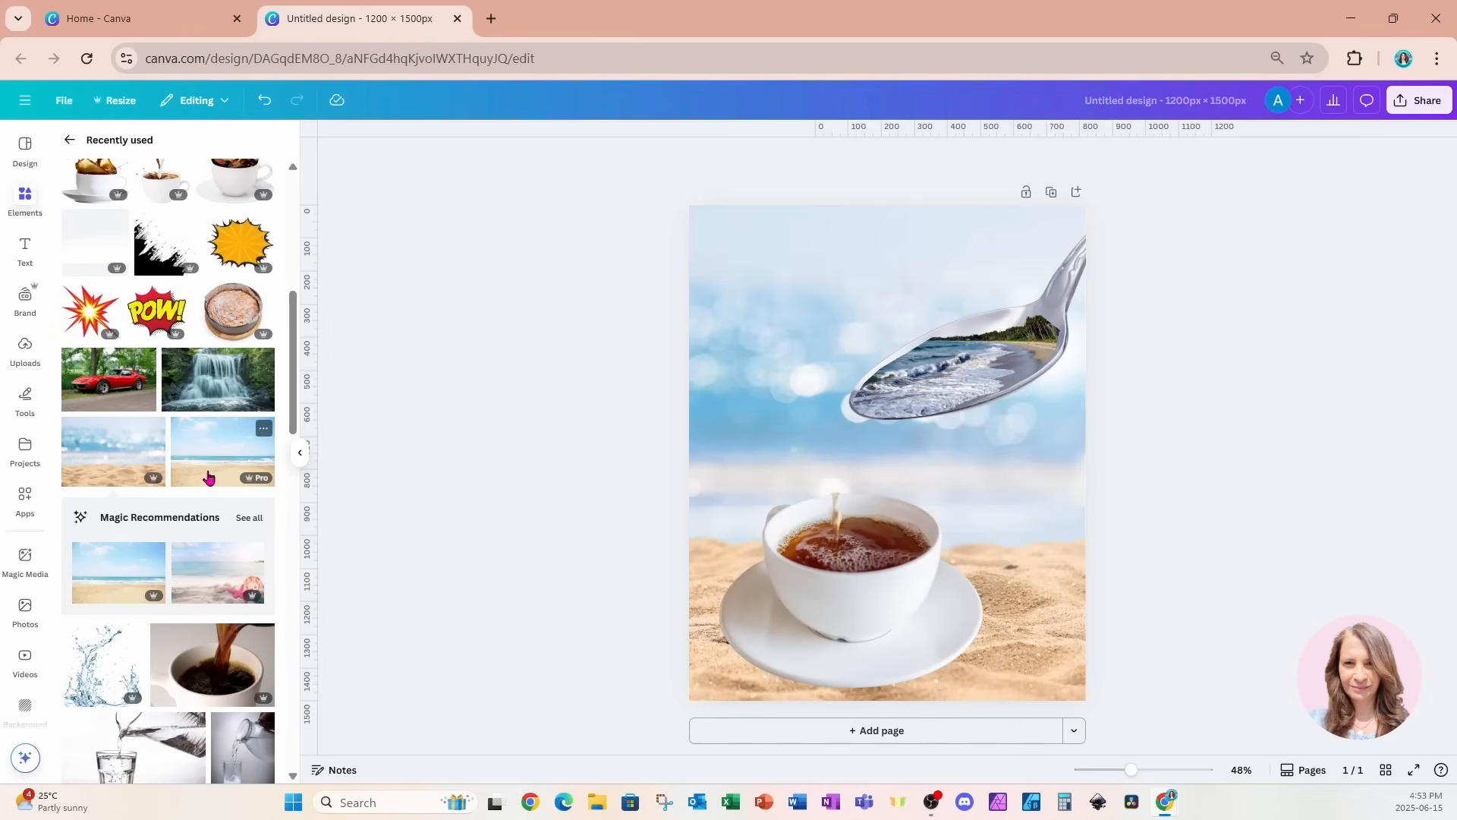
Add the photo of a bottle pouring water into a glass and move it onto a new second page.
{"action": "scroll", "coordinate": [209, 477], "scroll_direction": "down", "scroll_amount": 2}
{"action": "scroll", "coordinate": [209, 477], "scroll_direction": "up", "scroll_amount": 6}
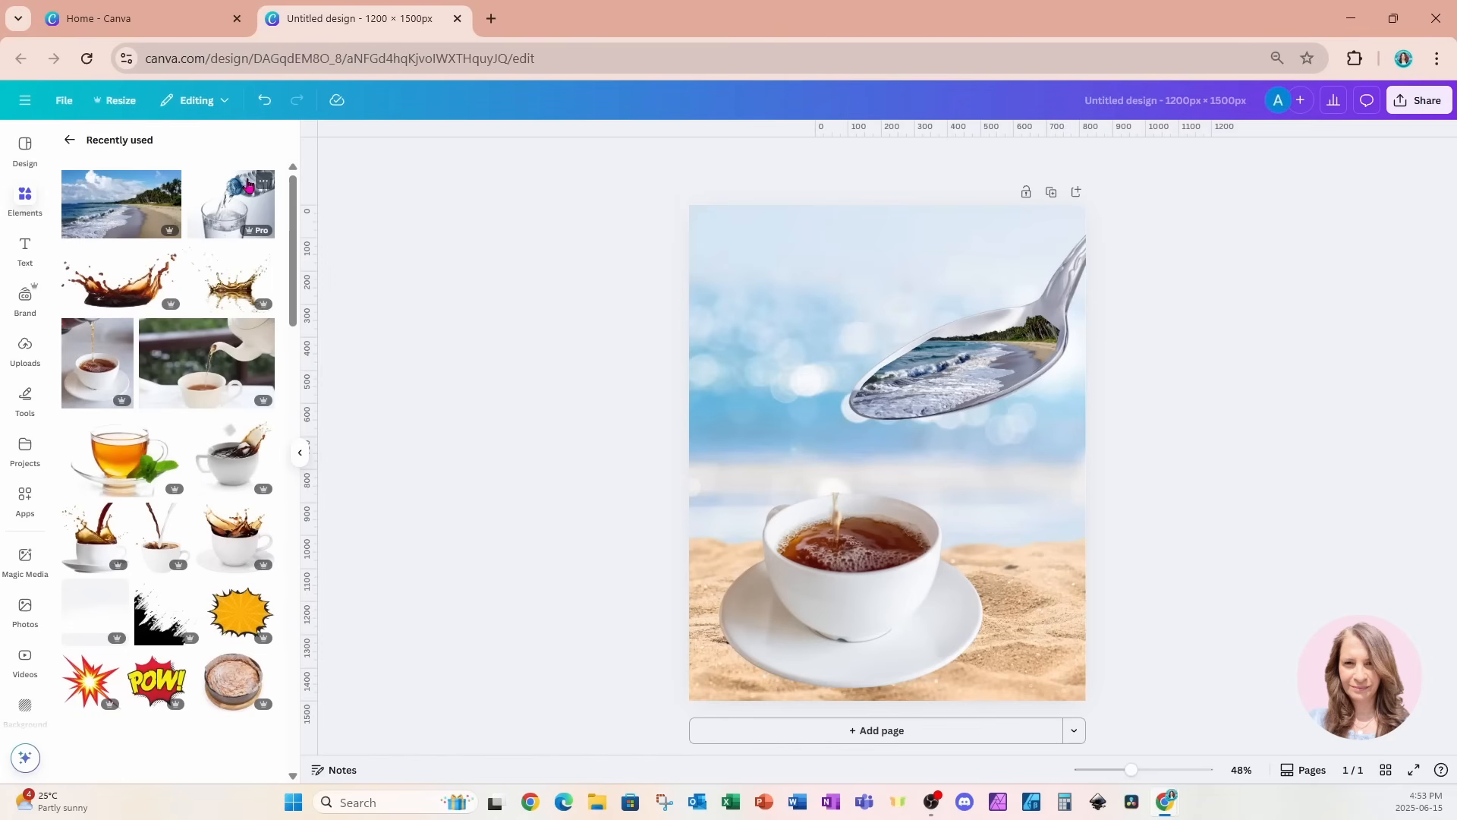
{"action": "left_click", "coordinate": [209, 208]}
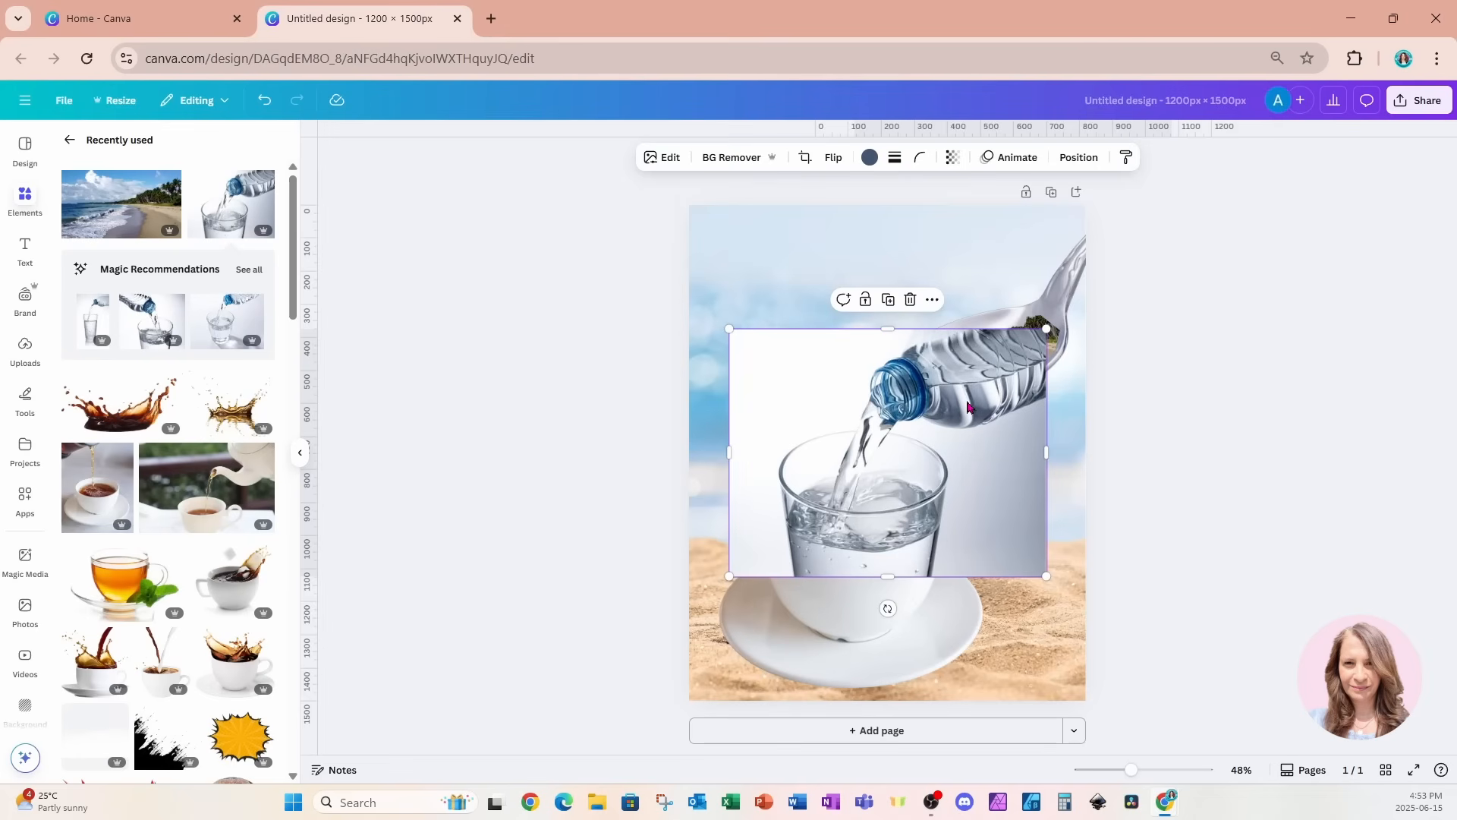
{"action": "left_click", "coordinate": [812, 730]}
{"action": "scroll", "coordinate": [823, 708], "scroll_direction": "up", "scroll_amount": 3}
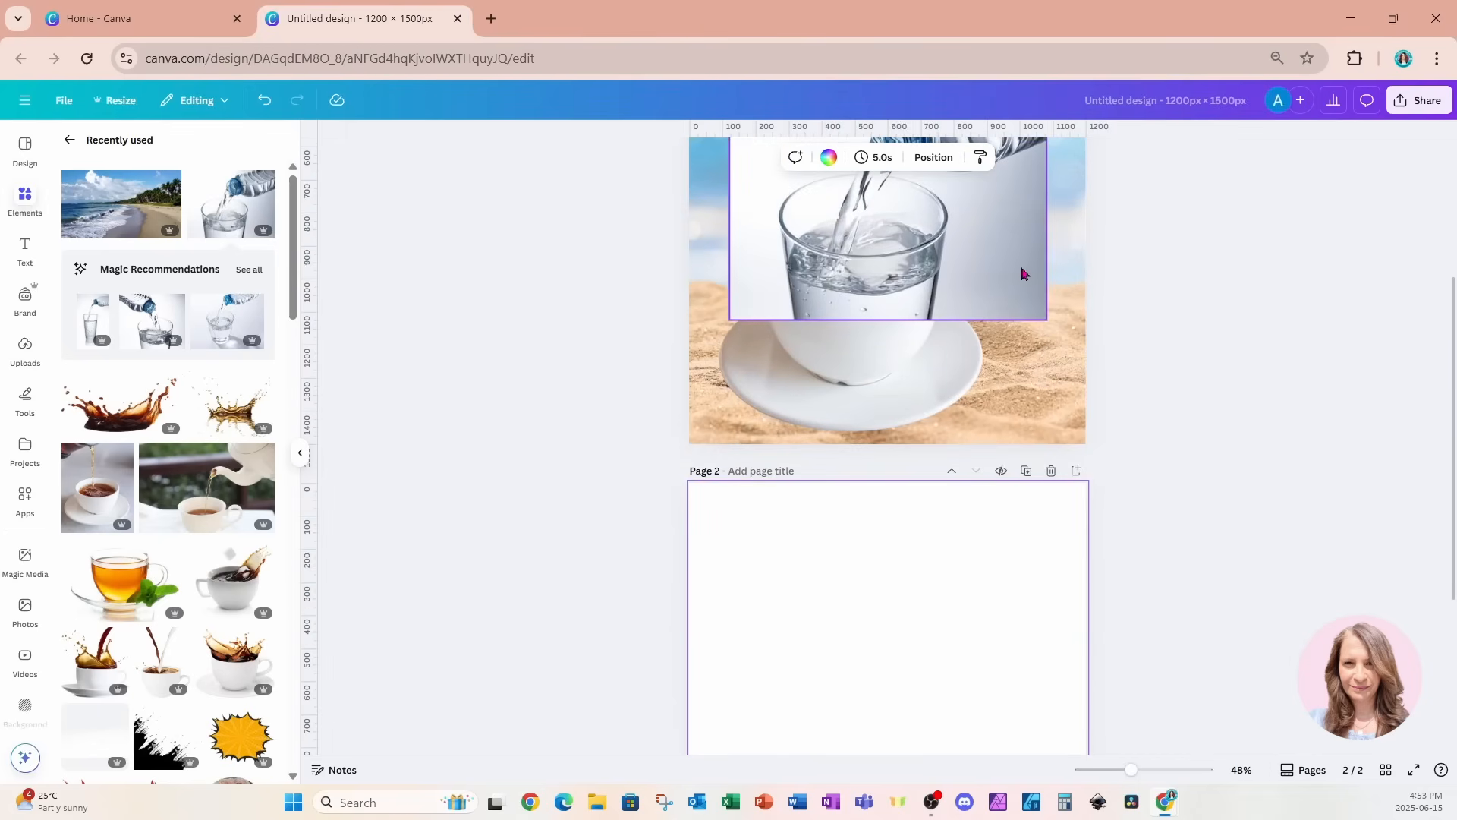
{"action": "left_click_drag", "start_coordinate": [1023, 273], "coordinate": [1025, 618]}
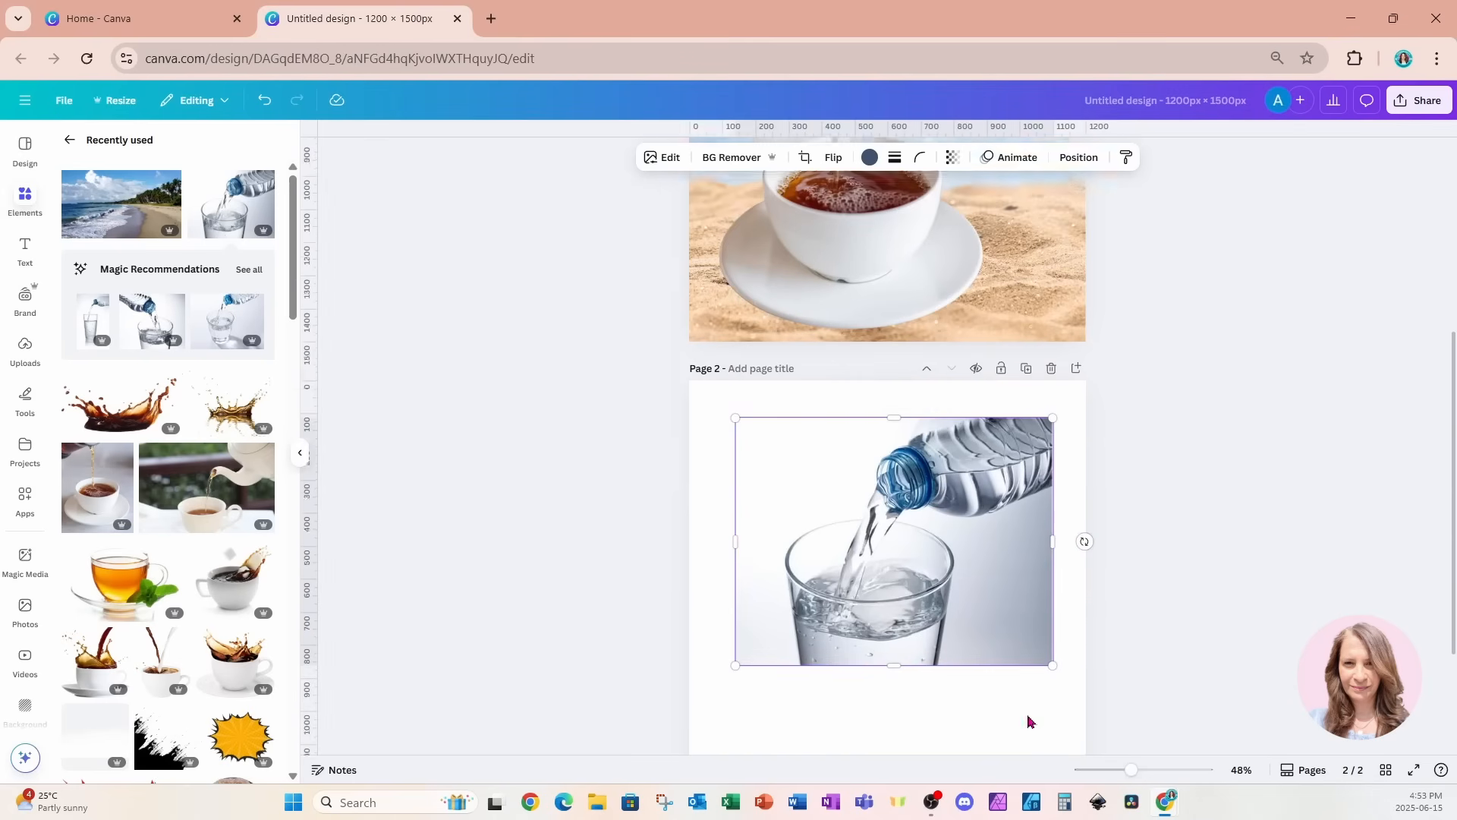
{"action": "scroll", "coordinate": [1028, 721], "scroll_direction": "down", "scroll_amount": 1}
{"action": "left_click_drag", "start_coordinate": [995, 504], "coordinate": [995, 583]}
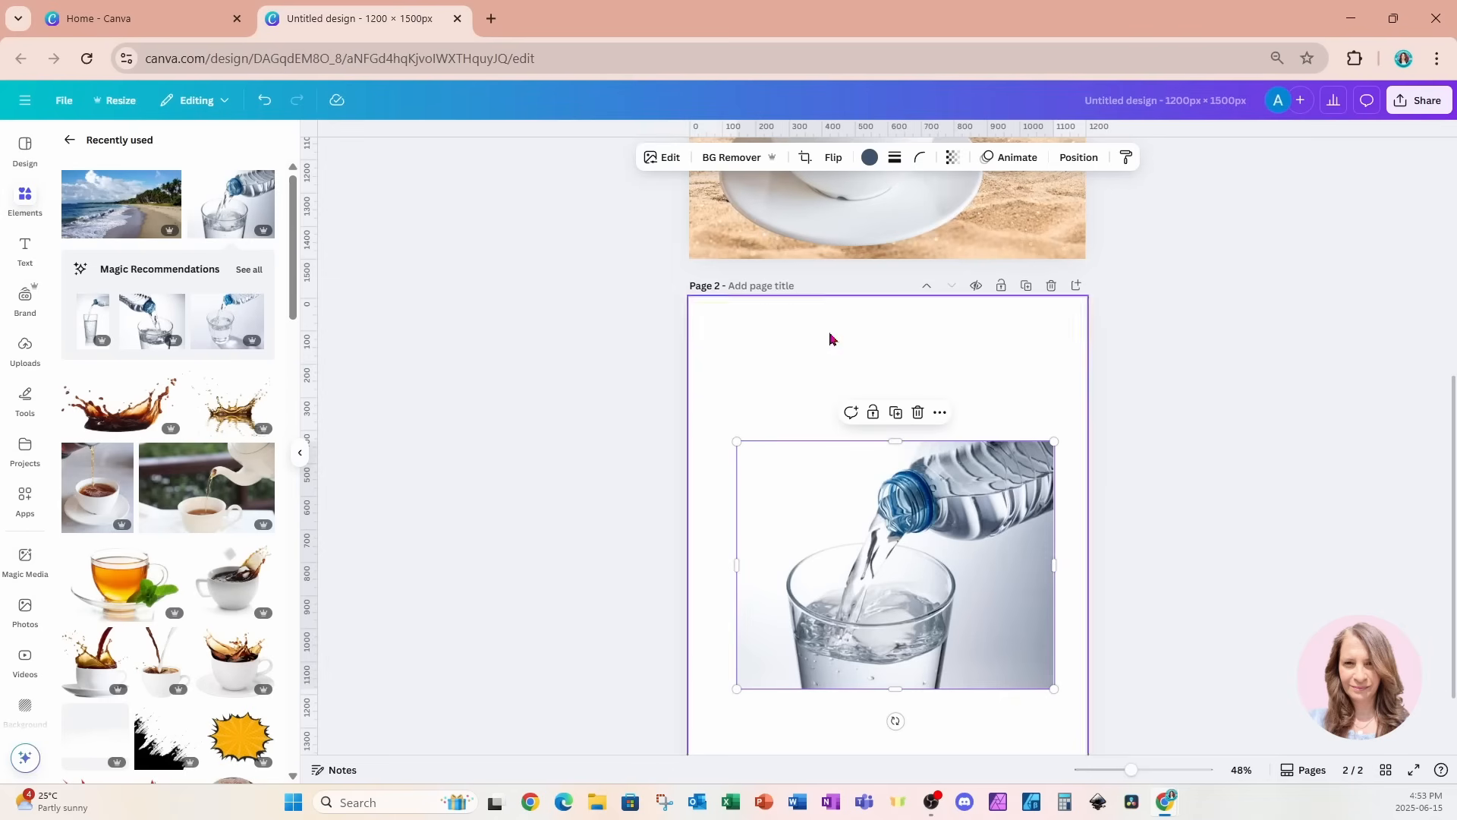
Remove the water photo's background and erase the glass and bottle body with brush size 55, keeping the water stream and bottle mouth.
{"action": "left_click", "coordinate": [726, 159]}
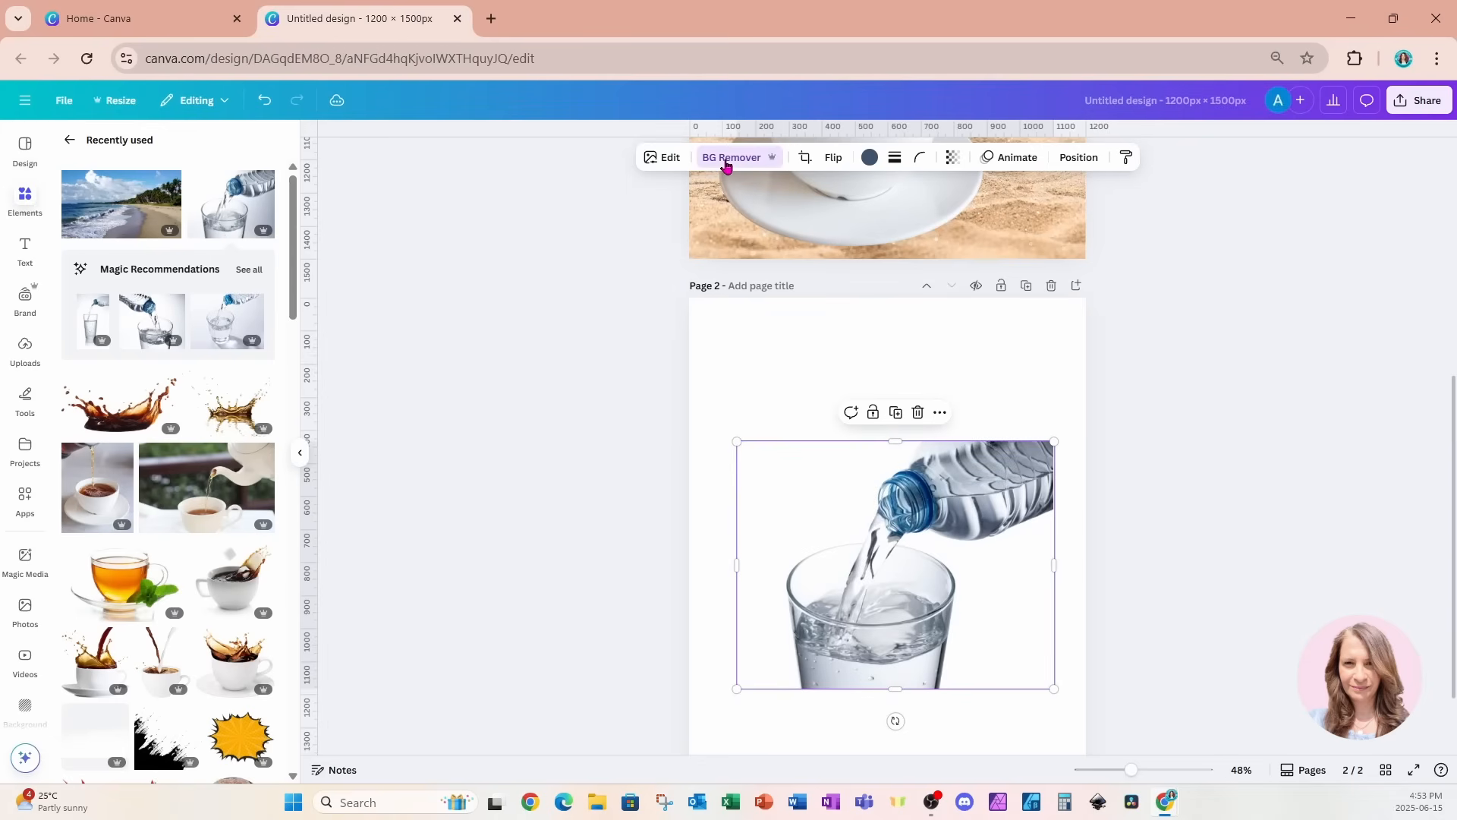
{"action": "left_click", "coordinate": [726, 164]}
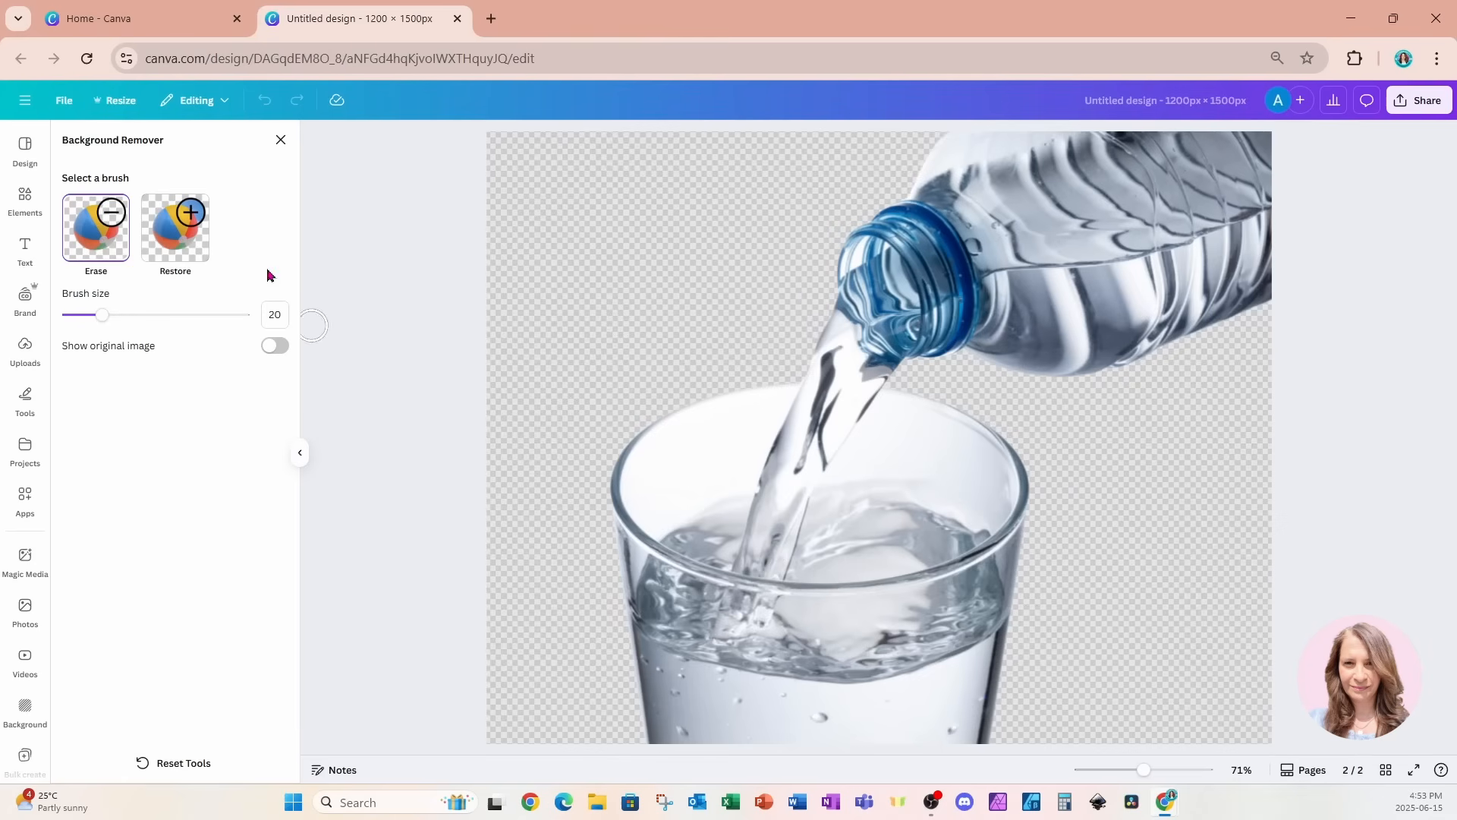
{"action": "left_click_drag", "start_coordinate": [106, 318], "coordinate": [163, 315]}
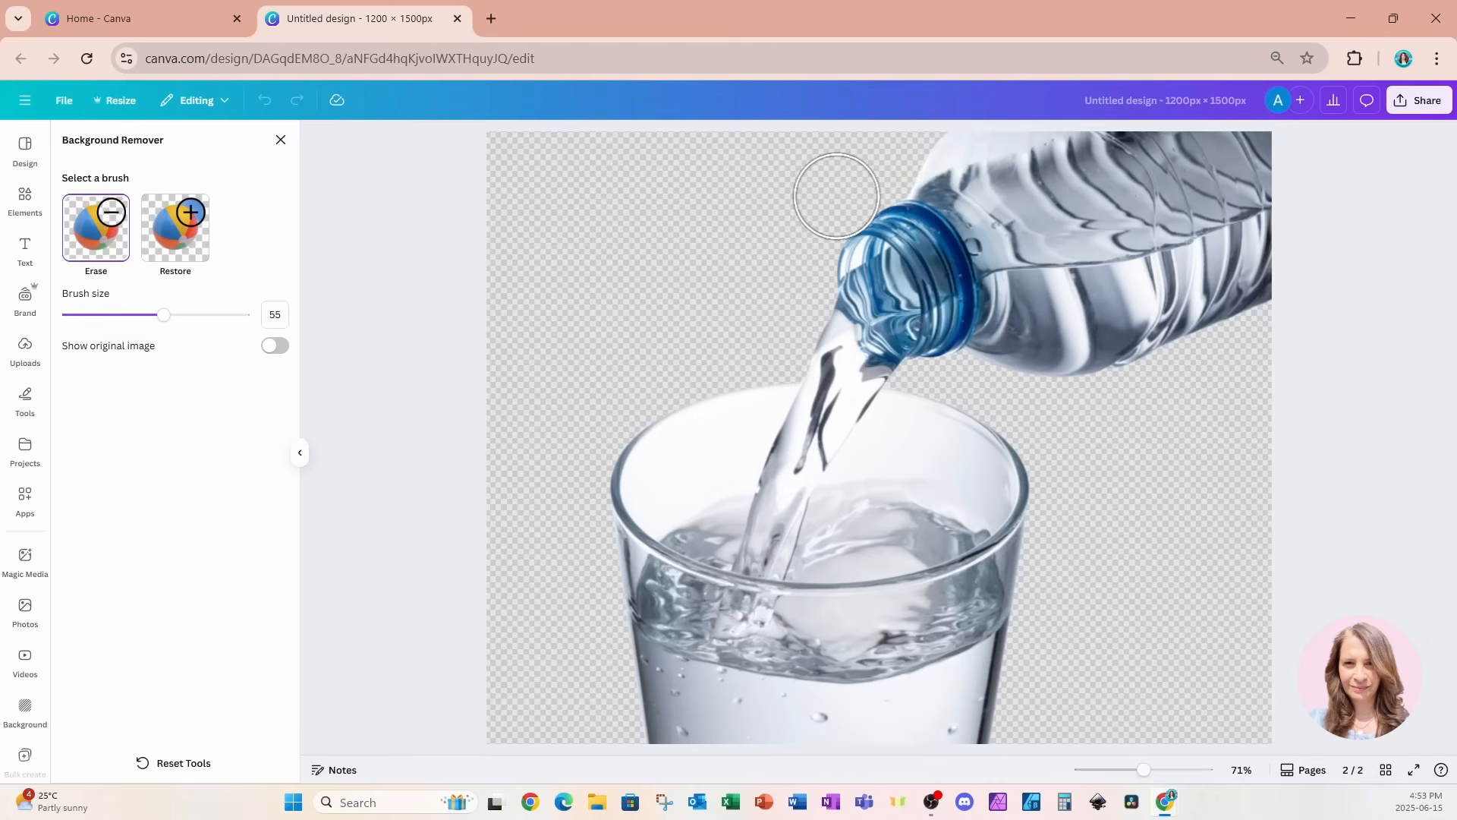
{"action": "mouse_move", "coordinate": [836, 195]}
{"action": "left_mouse_down"}
{"action": "mouse_move", "coordinate": [1083, 245]}
{"action": "mouse_move", "coordinate": [1222, 207]}
{"action": "mouse_move", "coordinate": [1263, 154]}
{"action": "mouse_move", "coordinate": [1107, 188]}
{"action": "mouse_move", "coordinate": [939, 168]}
{"action": "mouse_move", "coordinate": [1162, 154]}
{"action": "mouse_move", "coordinate": [1136, 193]}
{"action": "mouse_move", "coordinate": [985, 247]}
{"action": "mouse_move", "coordinate": [1004, 255]}
{"action": "mouse_move", "coordinate": [1054, 266]}
{"action": "mouse_move", "coordinate": [1253, 246]}
{"action": "mouse_move", "coordinate": [1252, 286]}
{"action": "mouse_move", "coordinate": [1162, 318]}
{"action": "mouse_move", "coordinate": [1066, 308]}
{"action": "mouse_move", "coordinate": [1001, 269]}
{"action": "mouse_move", "coordinate": [1006, 330]}
{"action": "mouse_move", "coordinate": [1129, 362]}
{"action": "mouse_move", "coordinate": [1107, 421]}
{"action": "mouse_move", "coordinate": [911, 423]}
{"action": "mouse_move", "coordinate": [831, 582]}
{"action": "mouse_move", "coordinate": [1000, 489]}
{"action": "left_mouse_up"}
{"action": "mouse_move", "coordinate": [756, 380]}
{"action": "left_mouse_down"}
{"action": "mouse_move", "coordinate": [721, 423]}
{"action": "mouse_move", "coordinate": [692, 542]}
{"action": "mouse_move", "coordinate": [644, 513]}
{"action": "mouse_move", "coordinate": [658, 426]}
{"action": "mouse_move", "coordinate": [617, 592]}
{"action": "mouse_move", "coordinate": [787, 625]}
{"action": "mouse_move", "coordinate": [1009, 559]}
{"action": "mouse_move", "coordinate": [796, 716]}
{"action": "mouse_move", "coordinate": [608, 693]}
{"action": "mouse_move", "coordinate": [1096, 648]}
{"action": "left_mouse_up"}
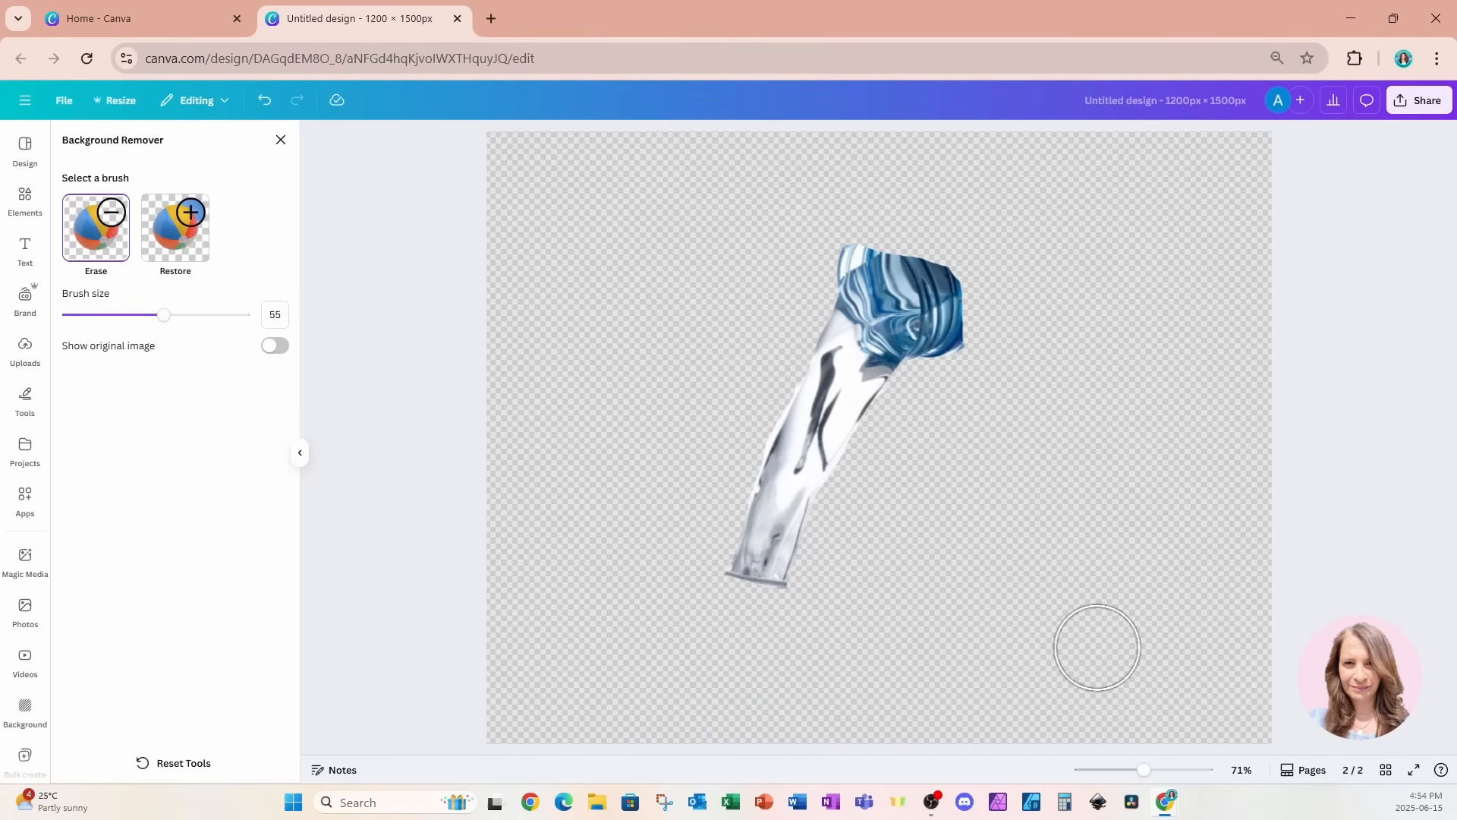
{"action": "left_click", "coordinate": [281, 141]}
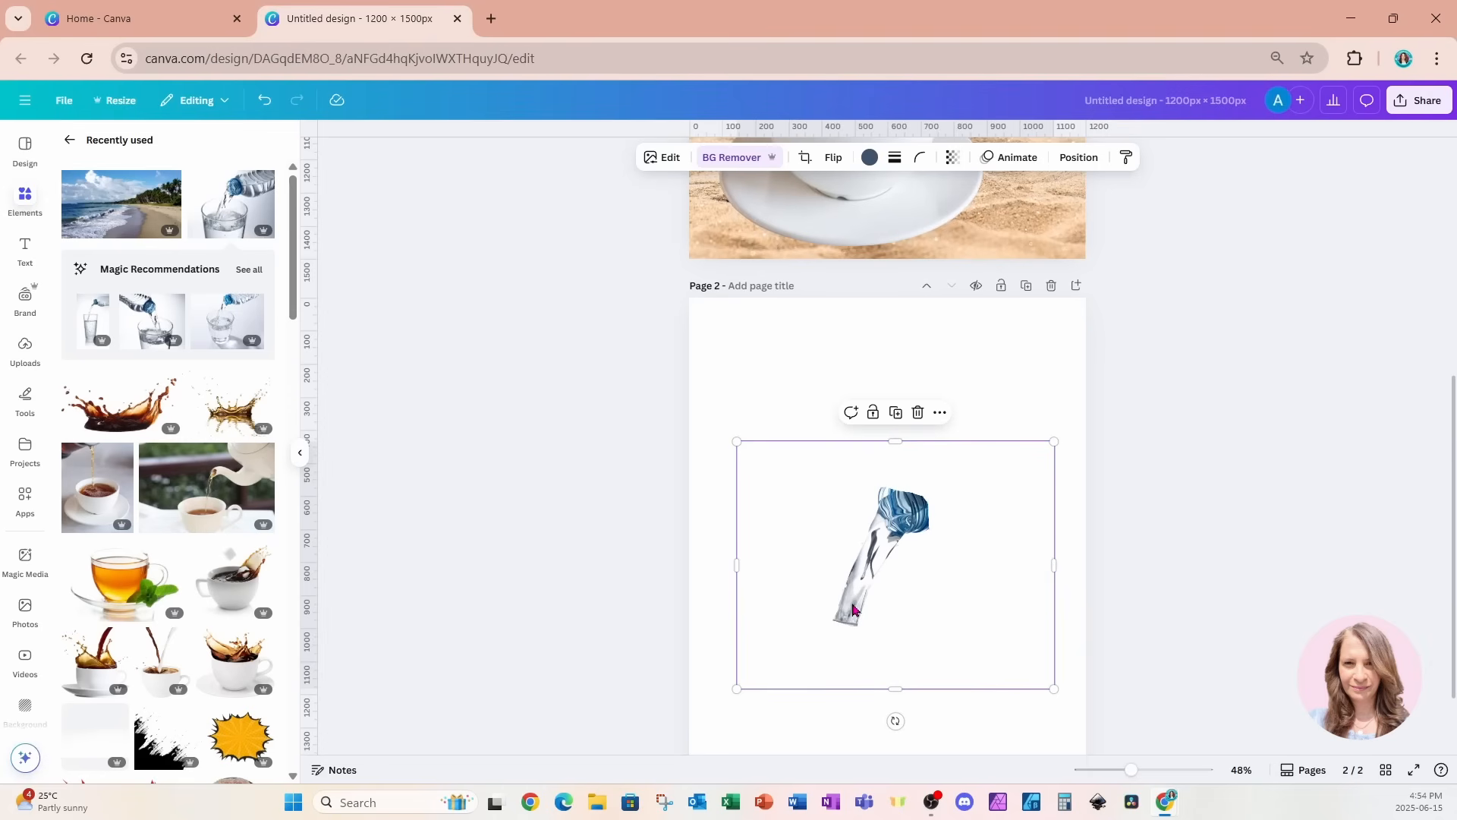
Copy the spoon and its beach photo from page 1 and paste them onto page 2 with the water stream.
{"action": "scroll", "coordinate": [853, 599], "scroll_direction": "up", "scroll_amount": 6}
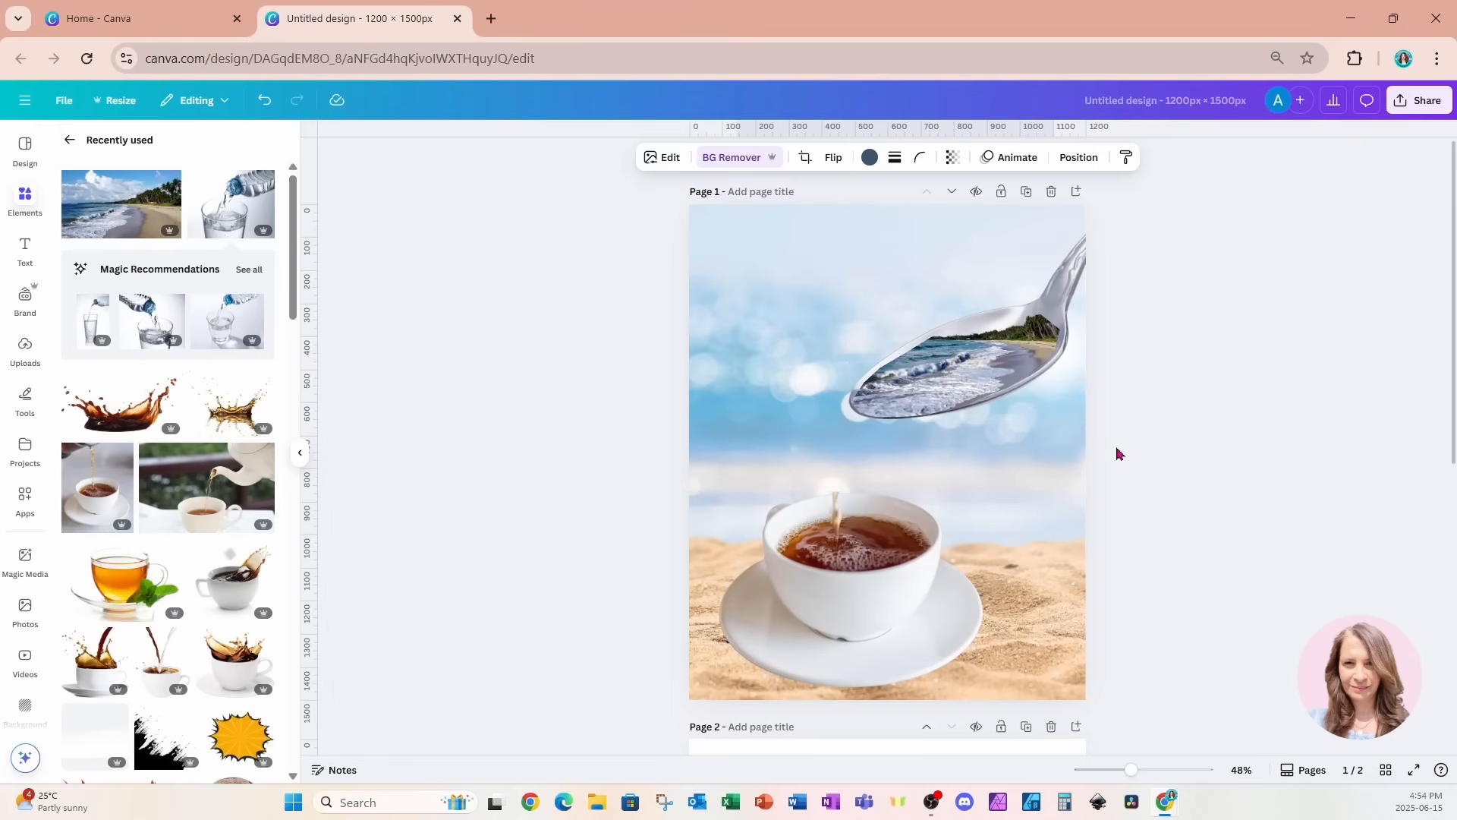
{"action": "key", "text": "ctrl+z"}
{"action": "left_click_drag", "start_coordinate": [651, 253], "coordinate": [1208, 422]}
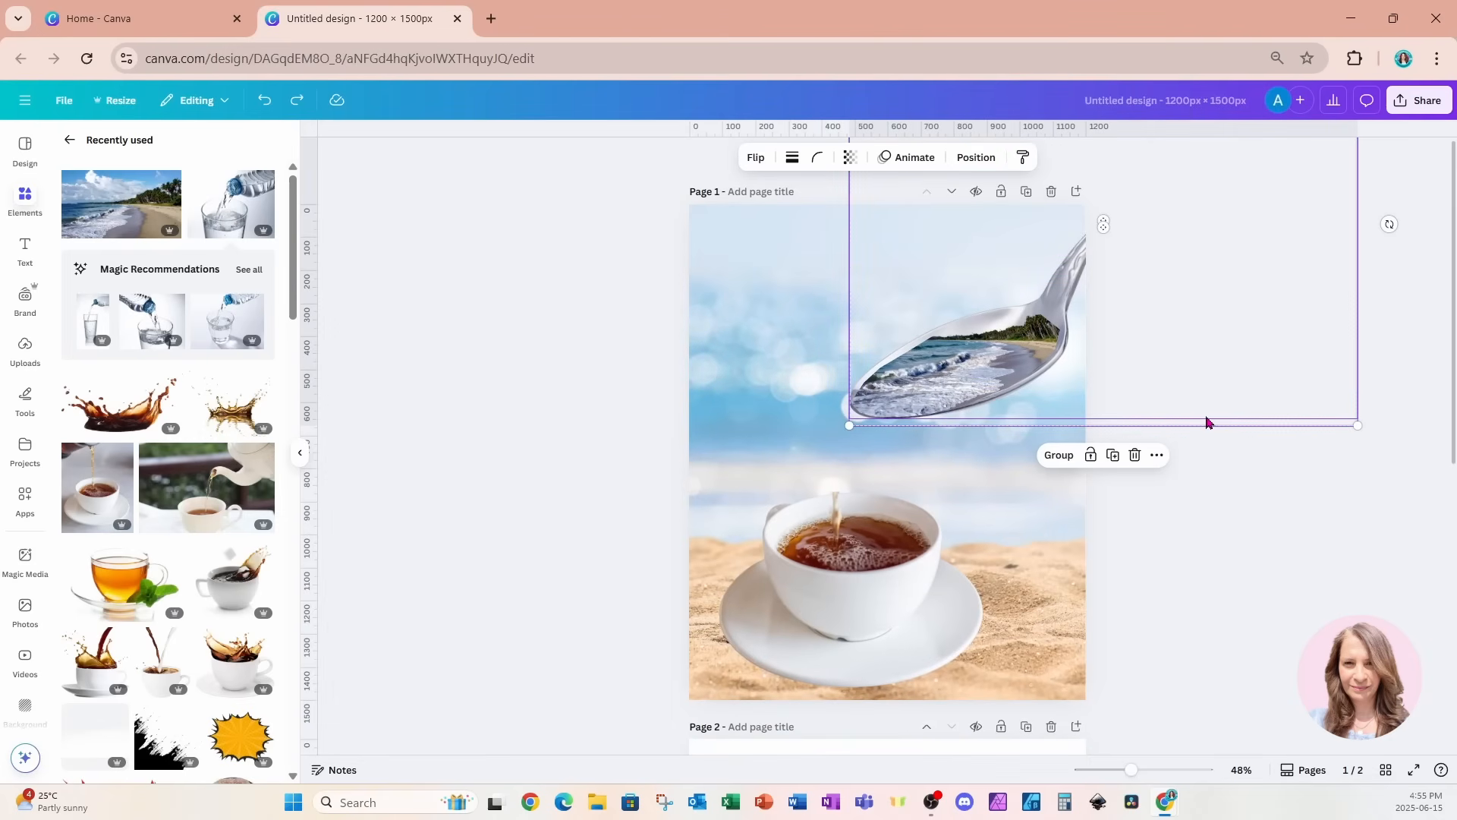
{"action": "scroll", "coordinate": [1180, 464], "scroll_direction": "down", "scroll_amount": 7}
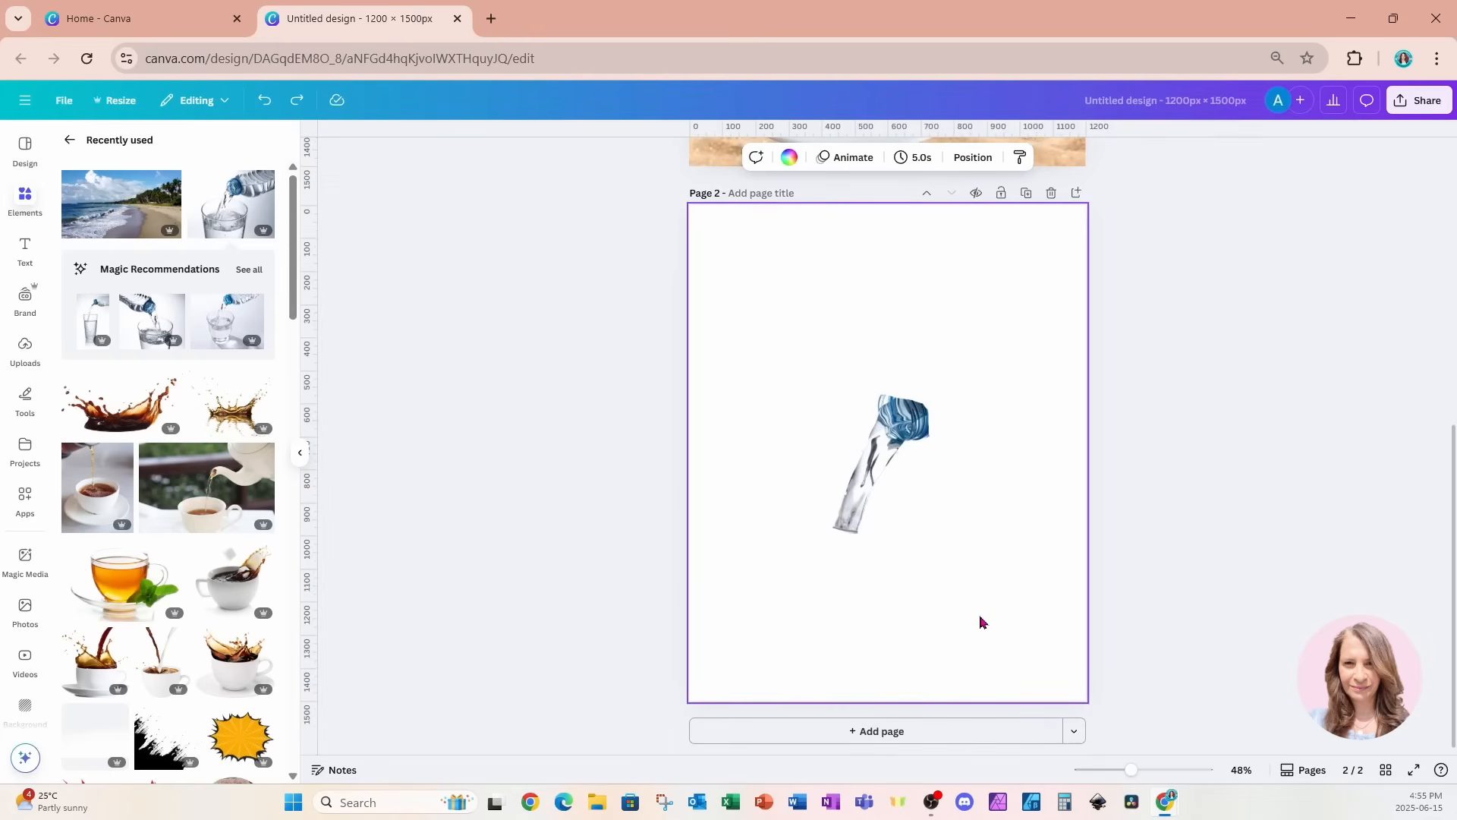
{"action": "key", "text": "ctrl+v"}
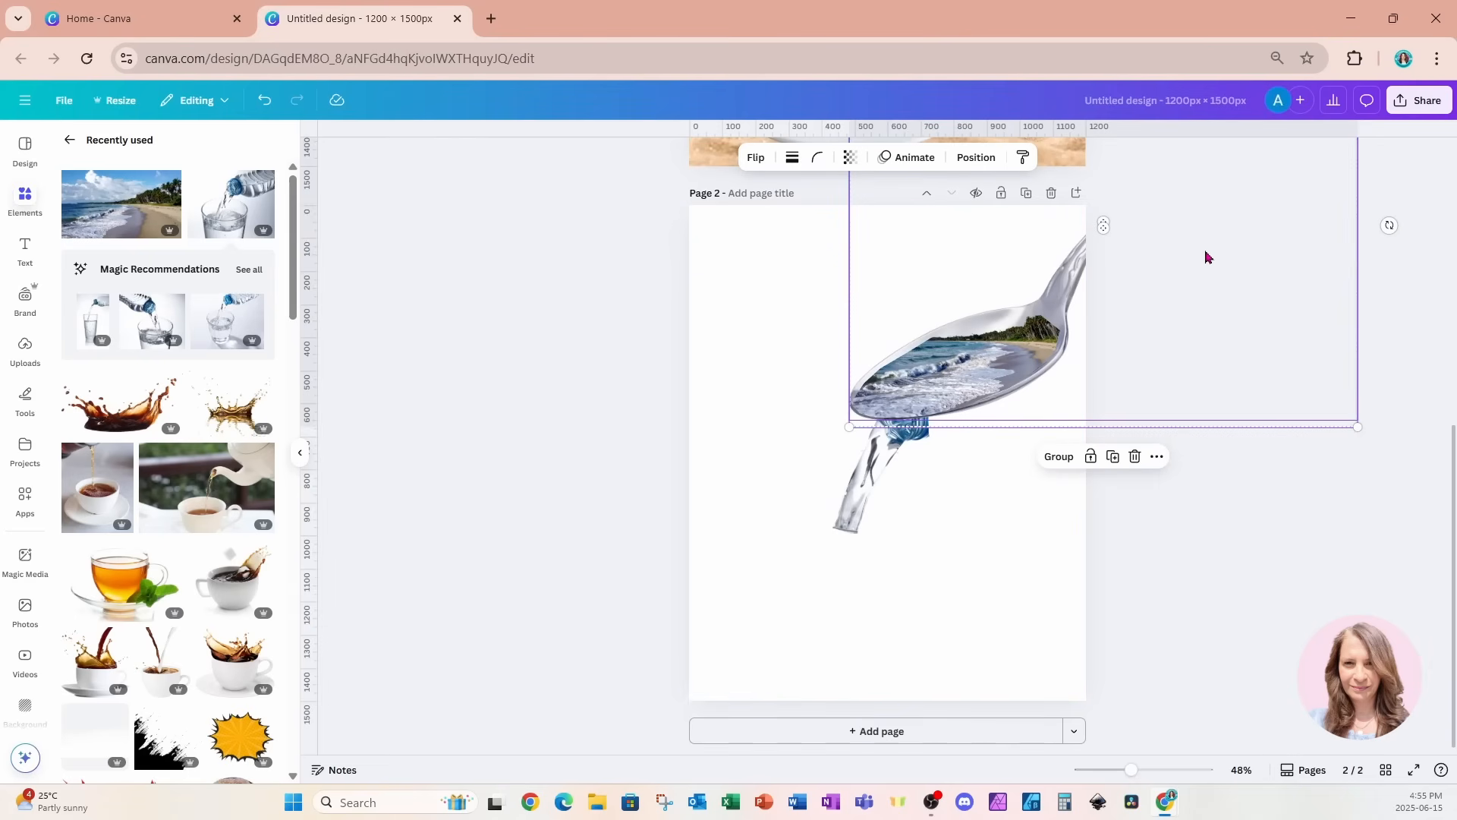
Reposition the water stream, spoon and beach photo on page 2 so the bottle mouth overlaps the tip of the spoon's bowl.
{"action": "left_click_drag", "start_coordinate": [942, 443], "coordinate": [895, 514]}
{"action": "left_click_drag", "start_coordinate": [647, 279], "coordinate": [1135, 329]}
{"action": "left_click_drag", "start_coordinate": [1173, 256], "coordinate": [1157, 333]}
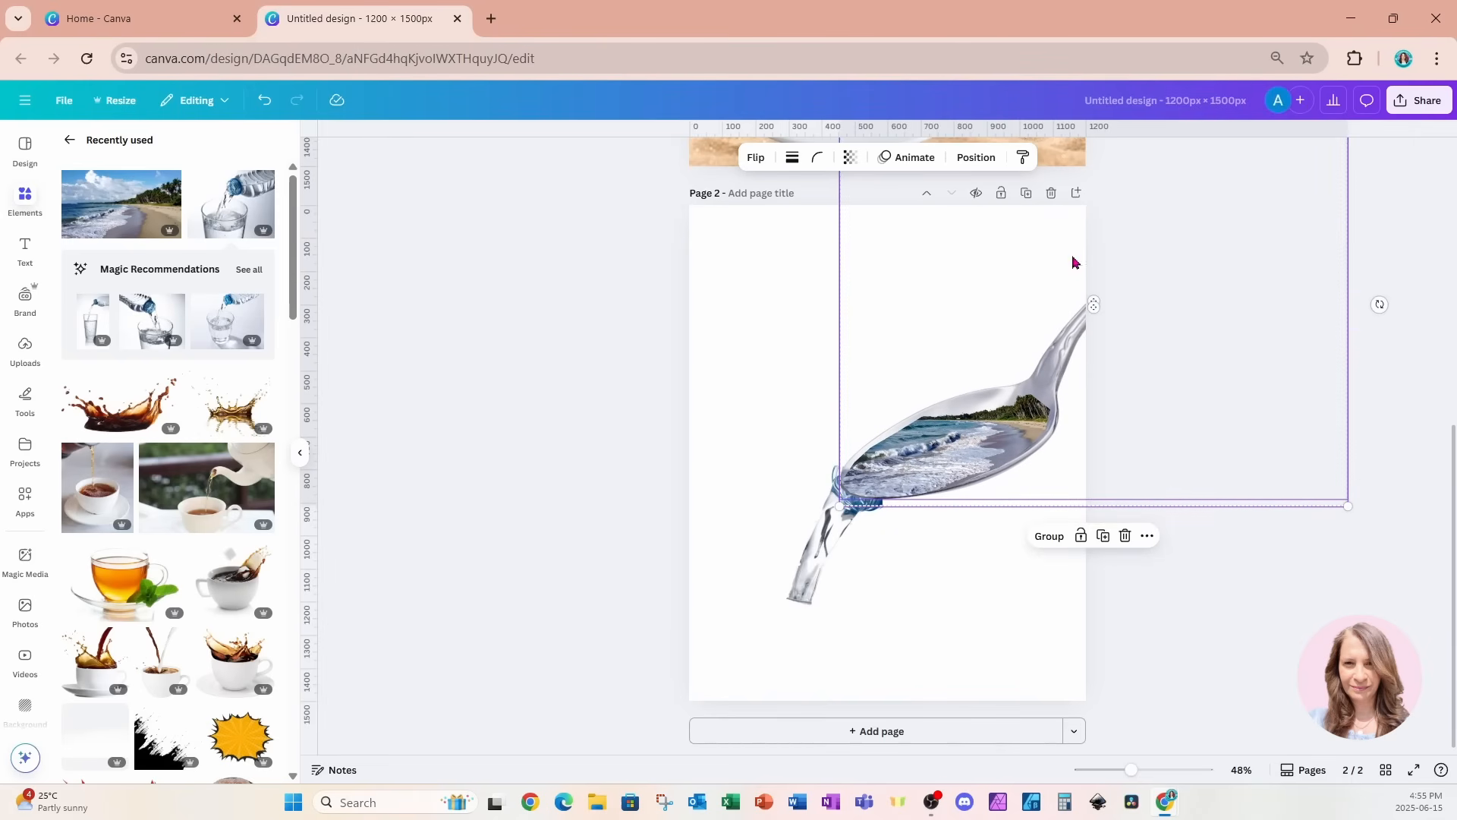
Bring the water stream layer to the top of the page 2 layer order, above the beach photo and spoon.
{"action": "left_click", "coordinate": [976, 157]}
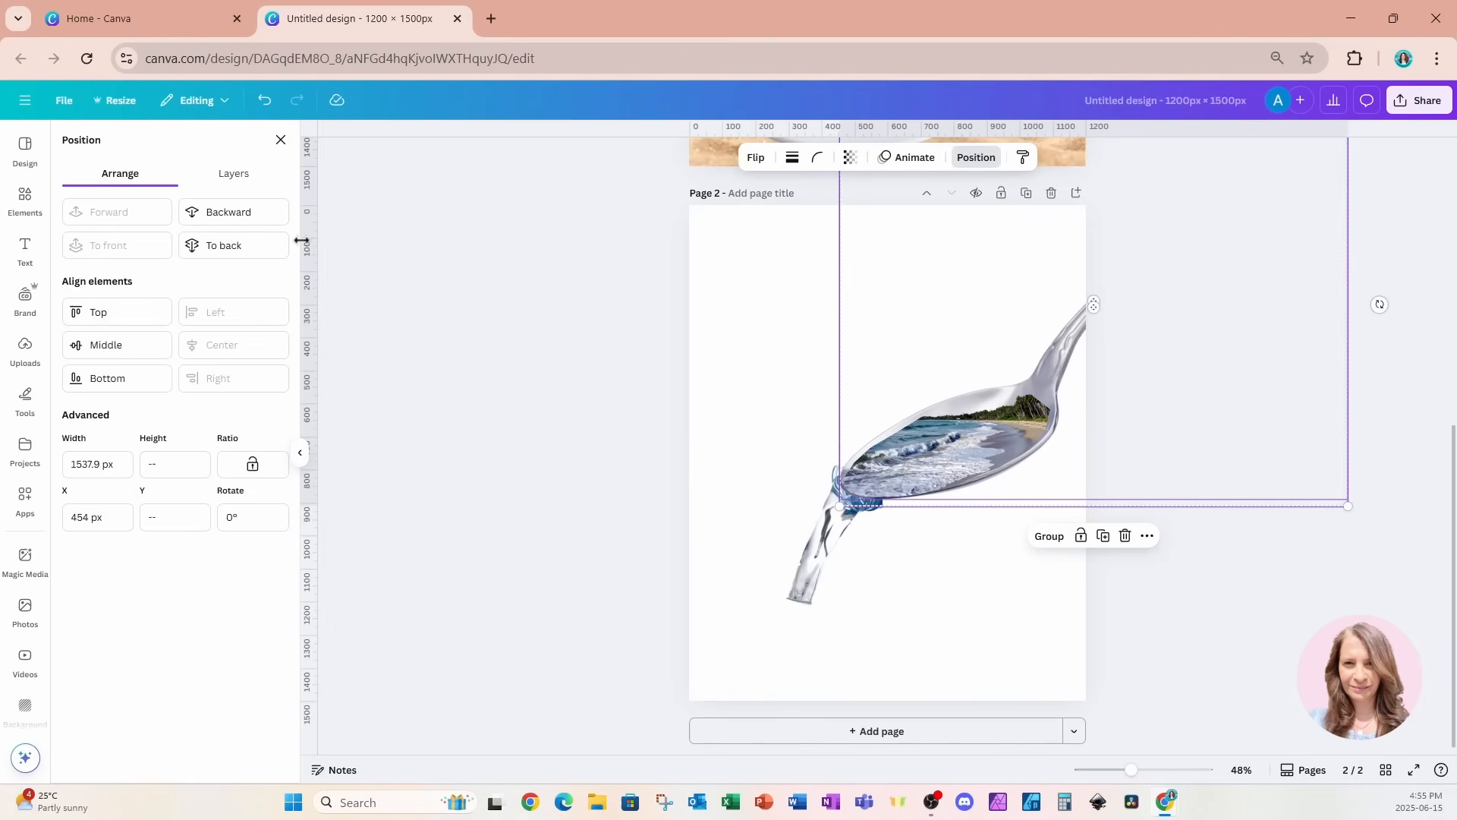
{"action": "left_click", "coordinate": [234, 174]}
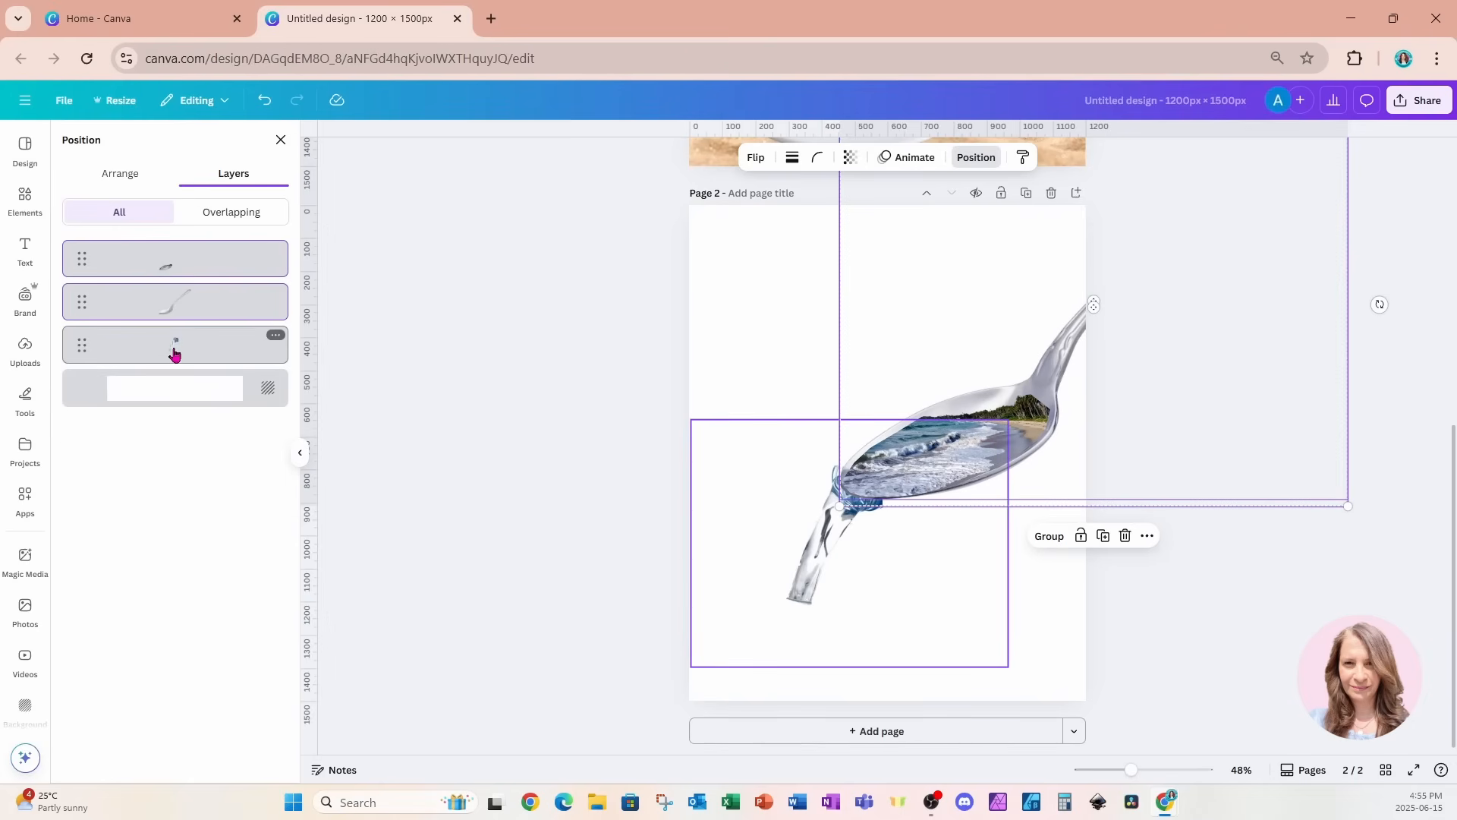
{"action": "left_click_drag", "start_coordinate": [174, 353], "coordinate": [171, 258]}
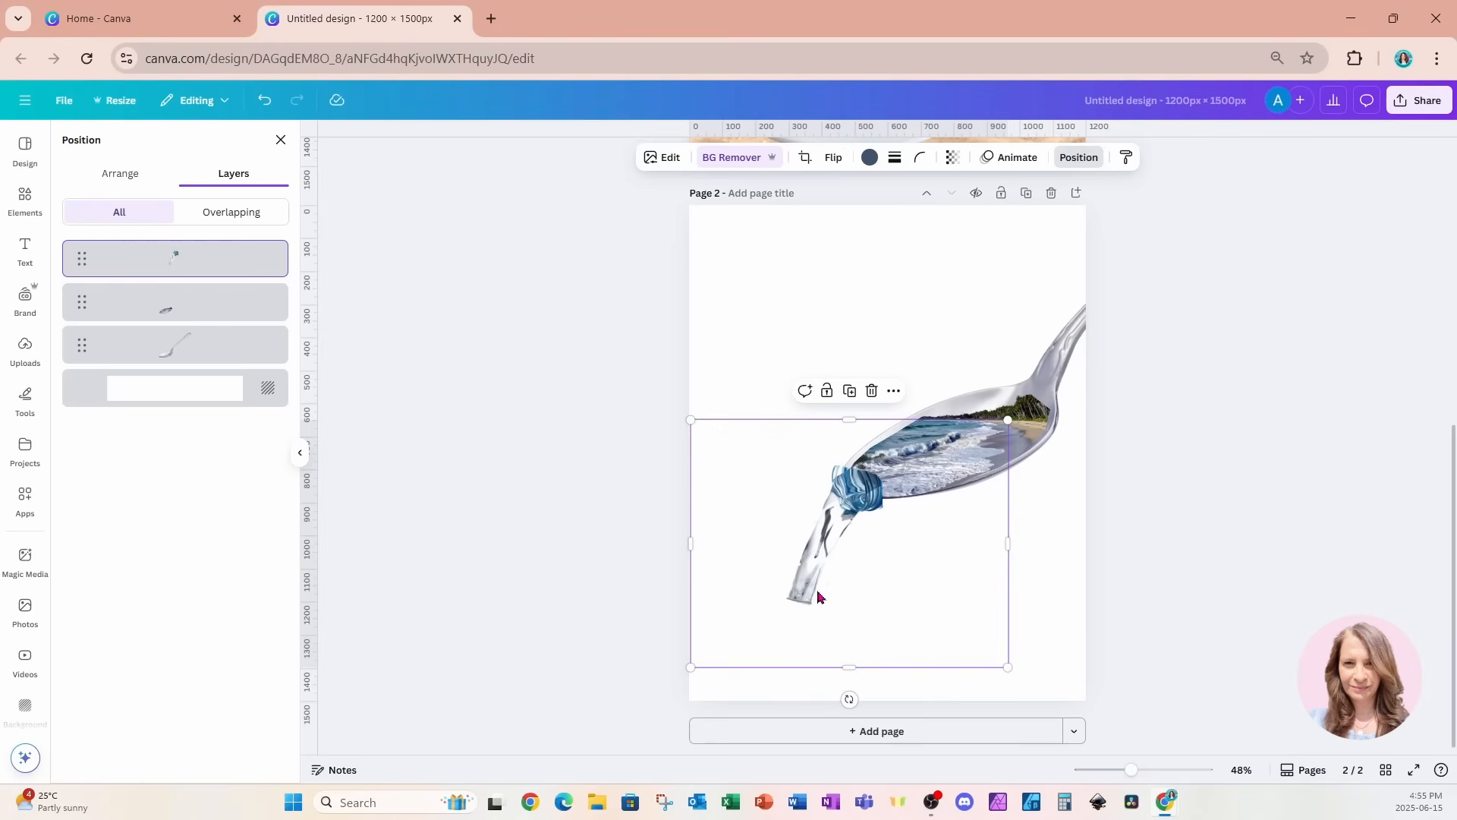
Search the apps for "blend", open Image Blender and apply its Radial tool to the water stream image.
{"action": "left_click", "coordinate": [25, 502]}
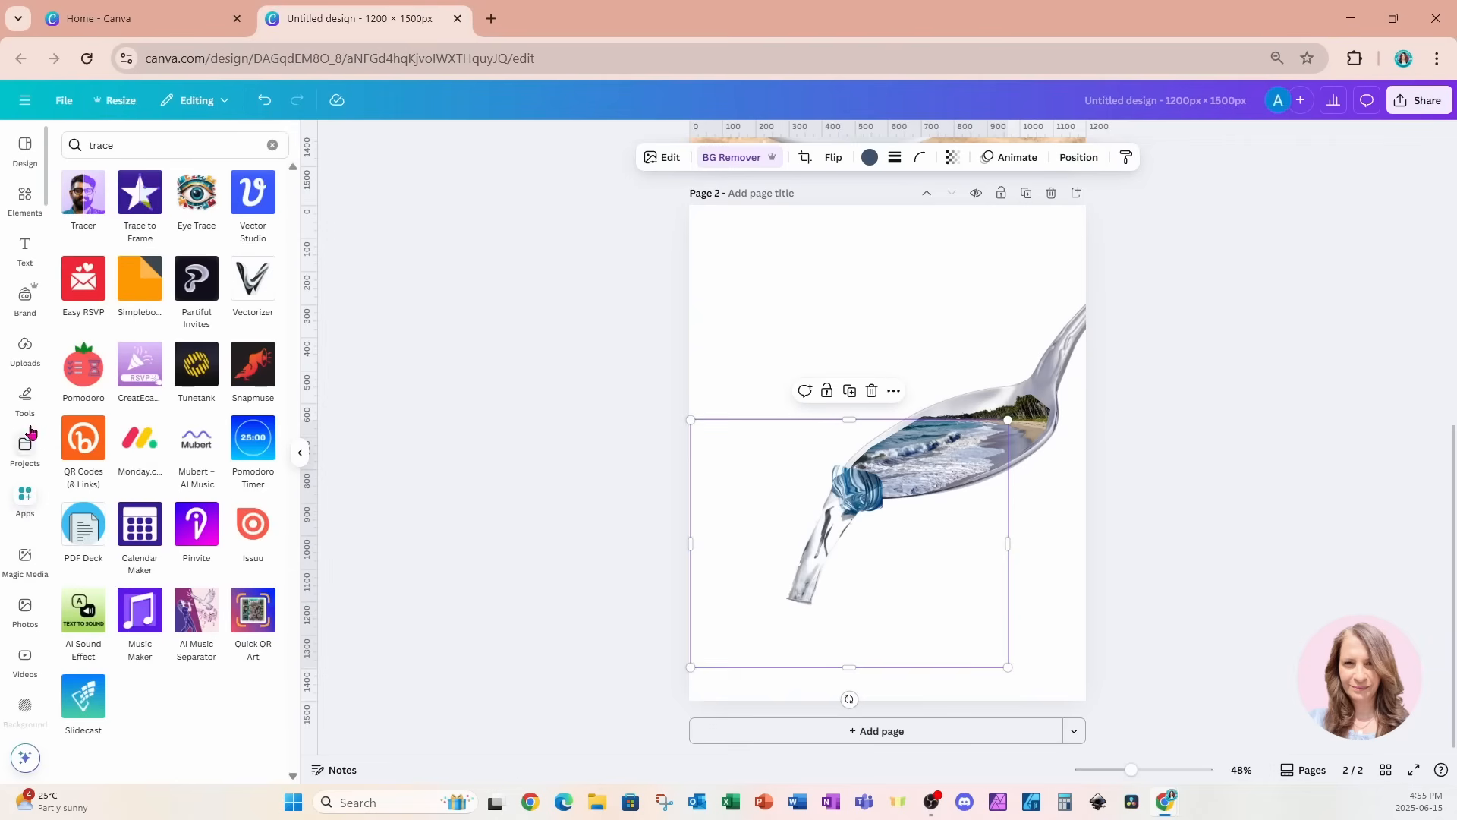
{"action": "left_click", "coordinate": [134, 146]}
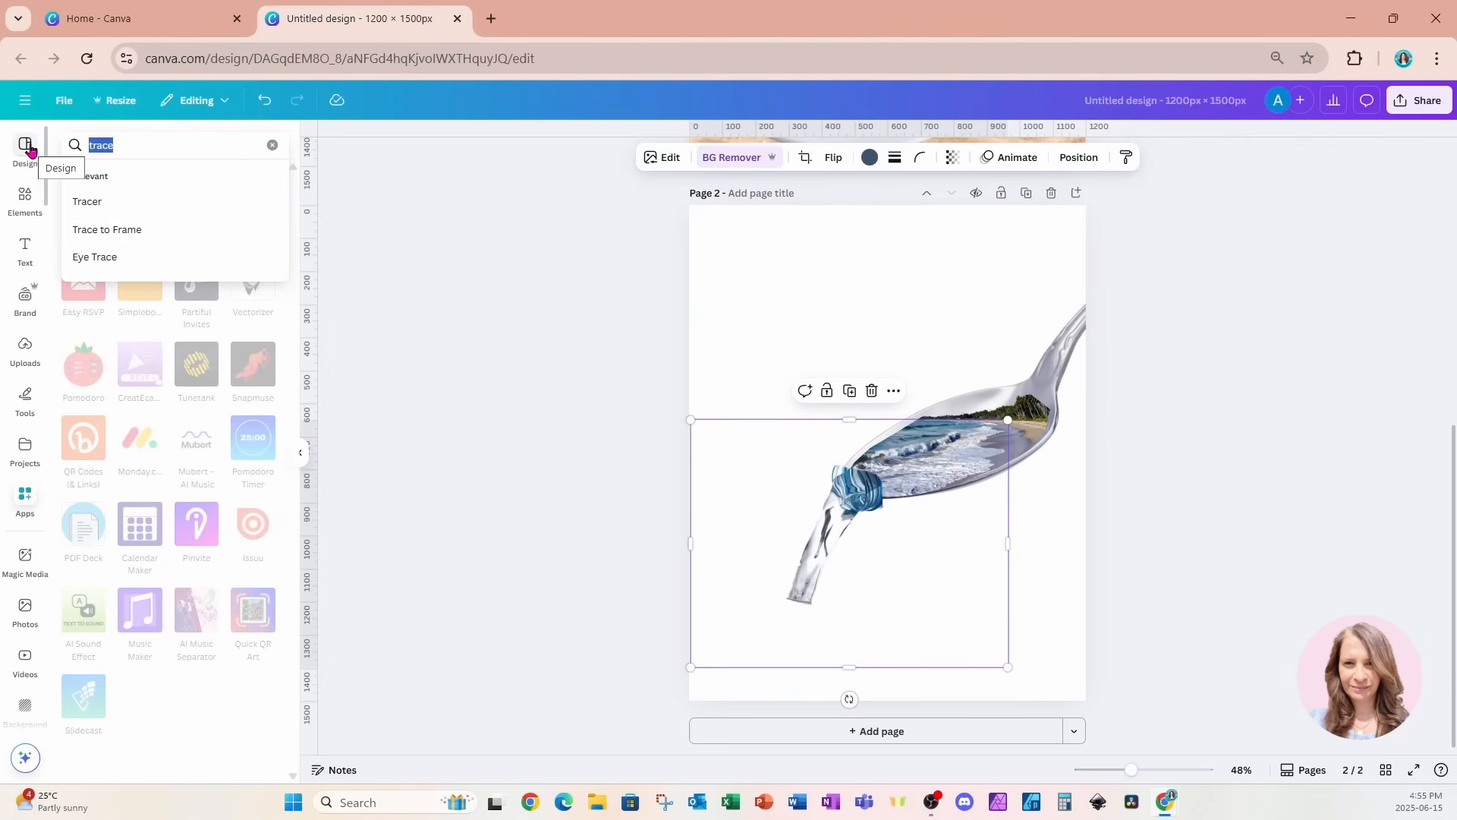
{"action": "type", "text": "blend"}
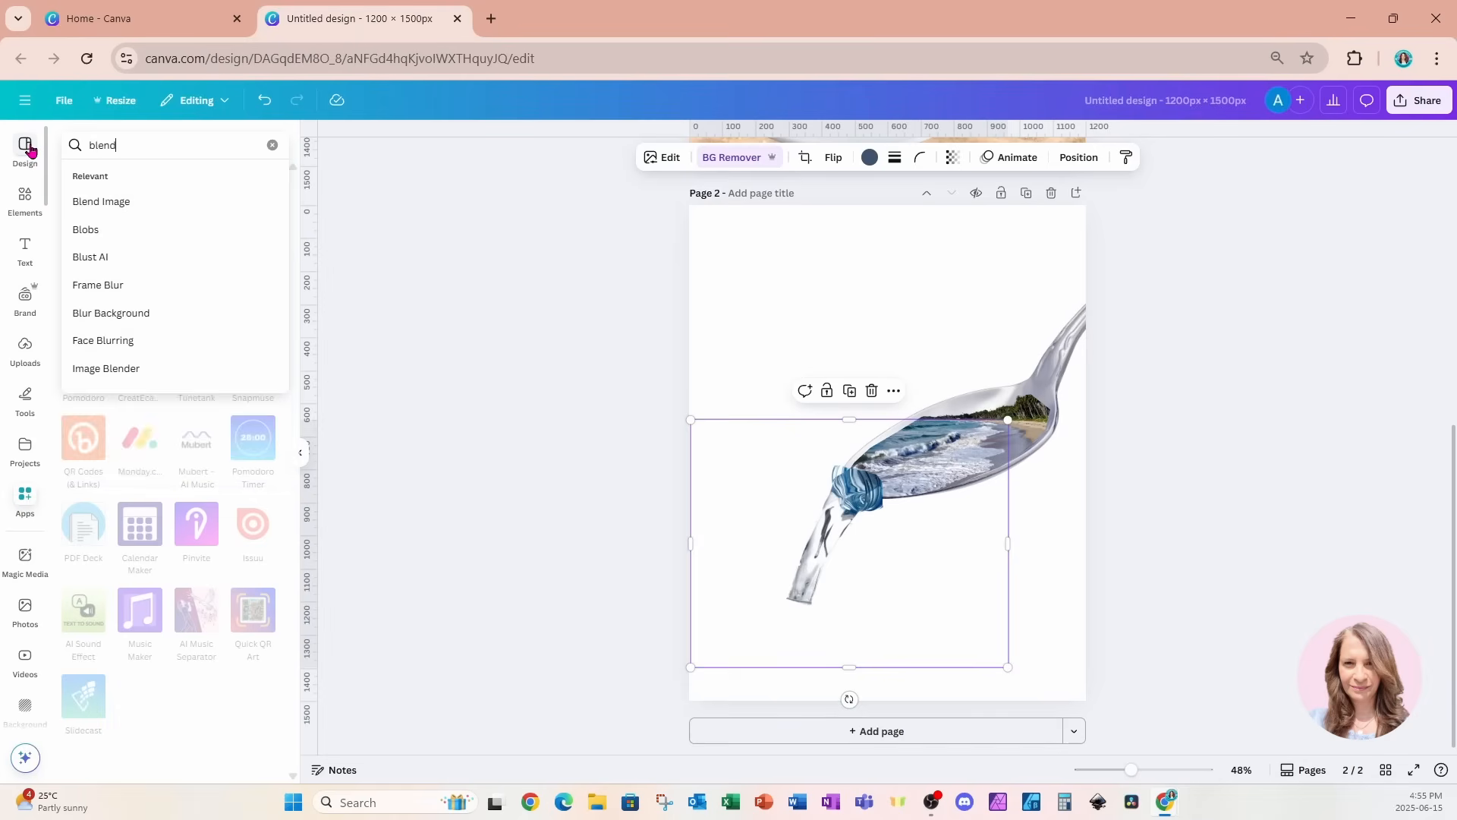
{"action": "key", "text": "Return"}
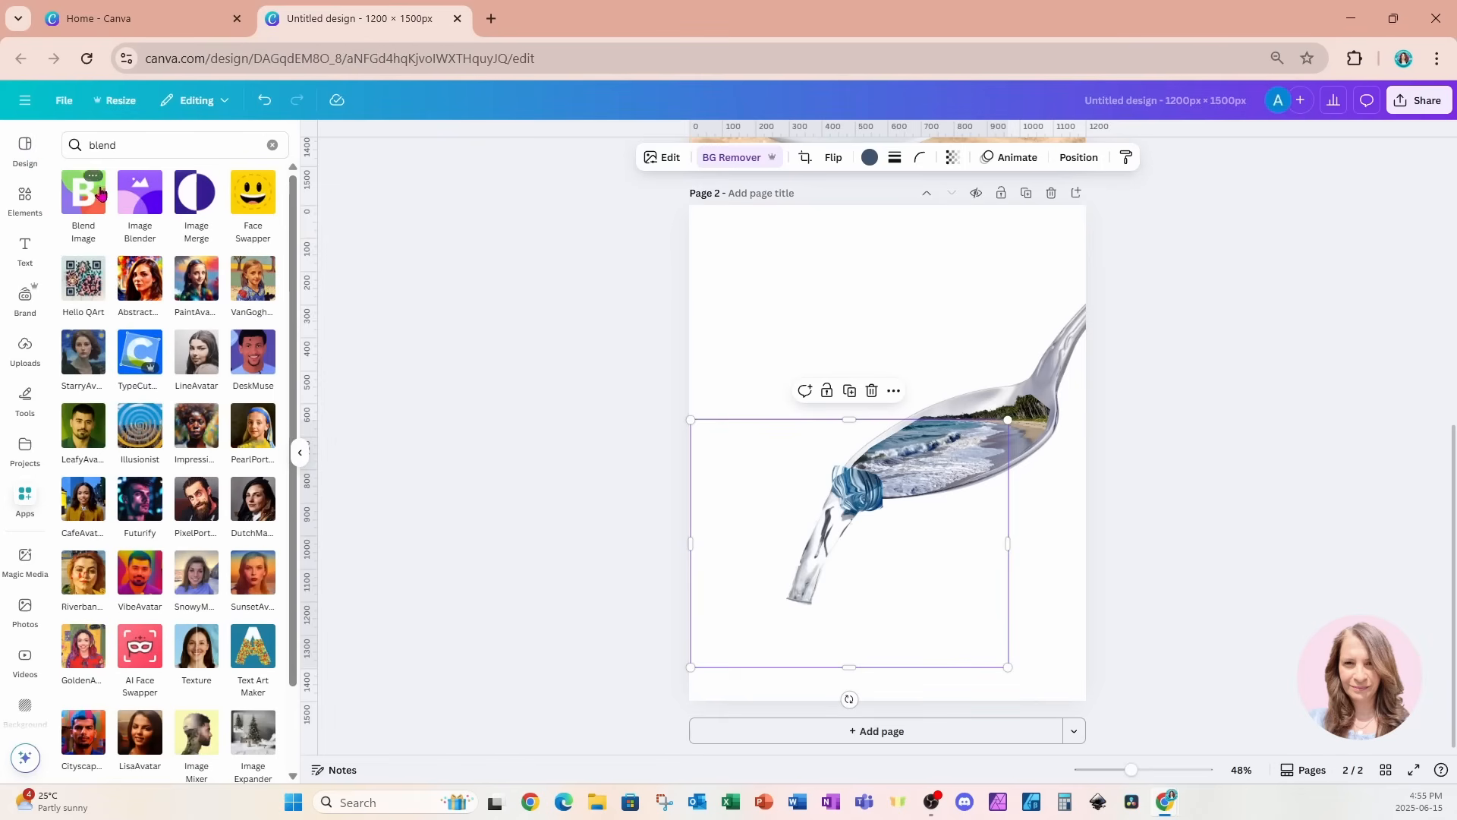
{"action": "left_click", "coordinate": [147, 201]}
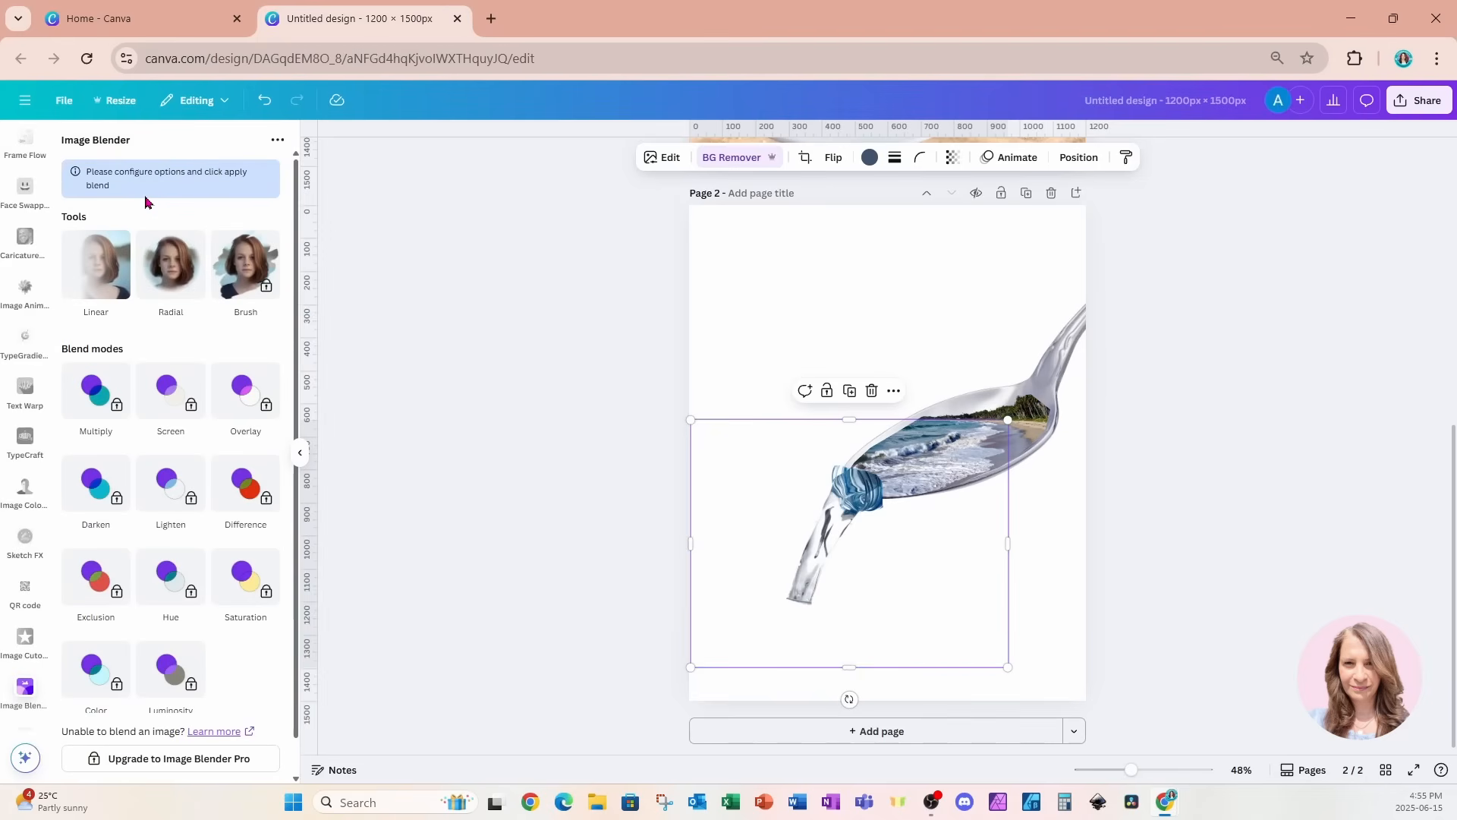
{"action": "left_click", "coordinate": [166, 276]}
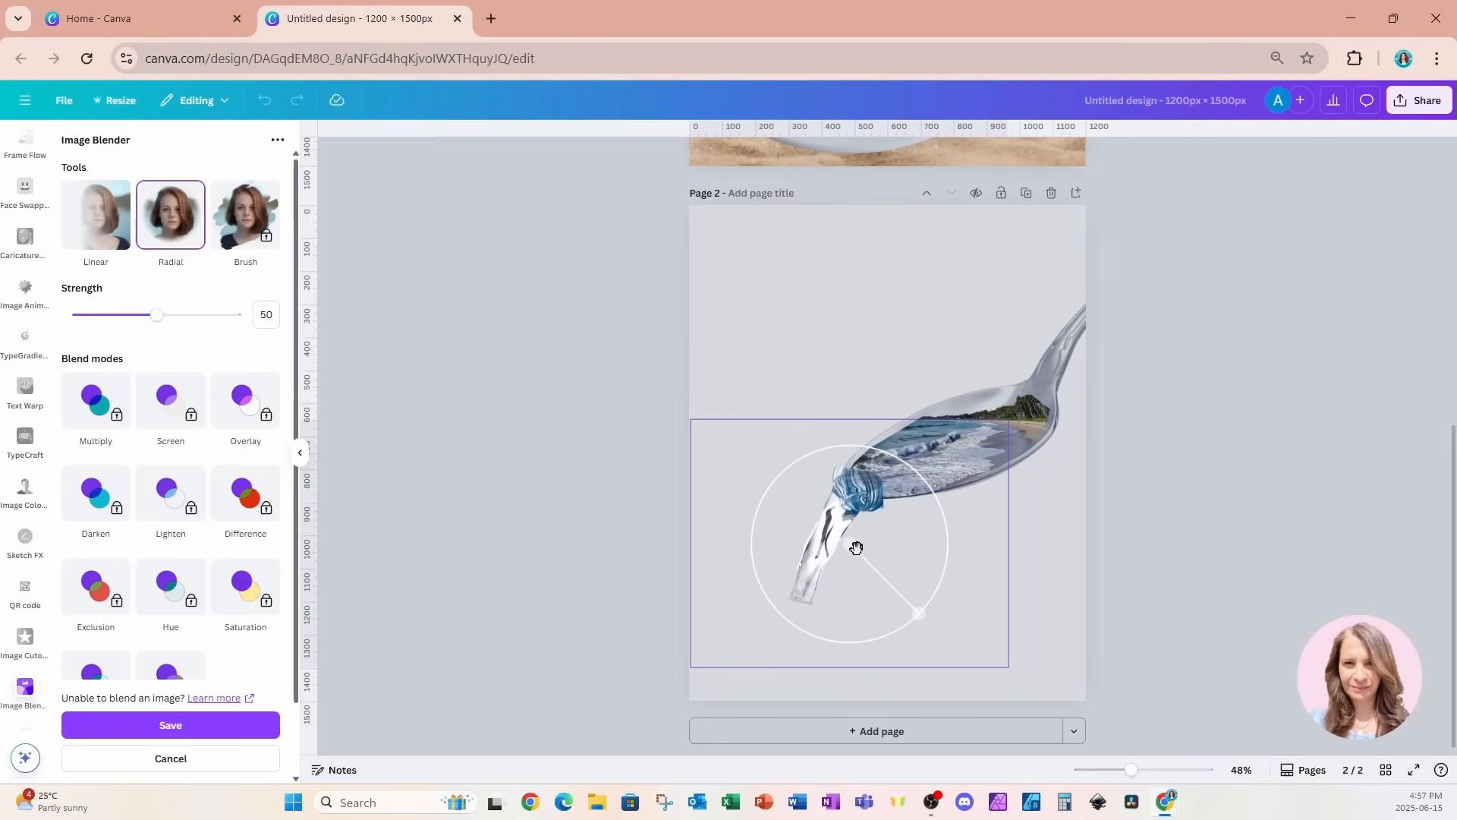
Centre the radial blend on the water stream, size it to fade out the blue bottle mouth, and save the blended image.
{"action": "left_click_drag", "start_coordinate": [849, 541], "coordinate": [803, 592]}
{"action": "left_click_drag", "start_coordinate": [919, 617], "coordinate": [903, 406]}
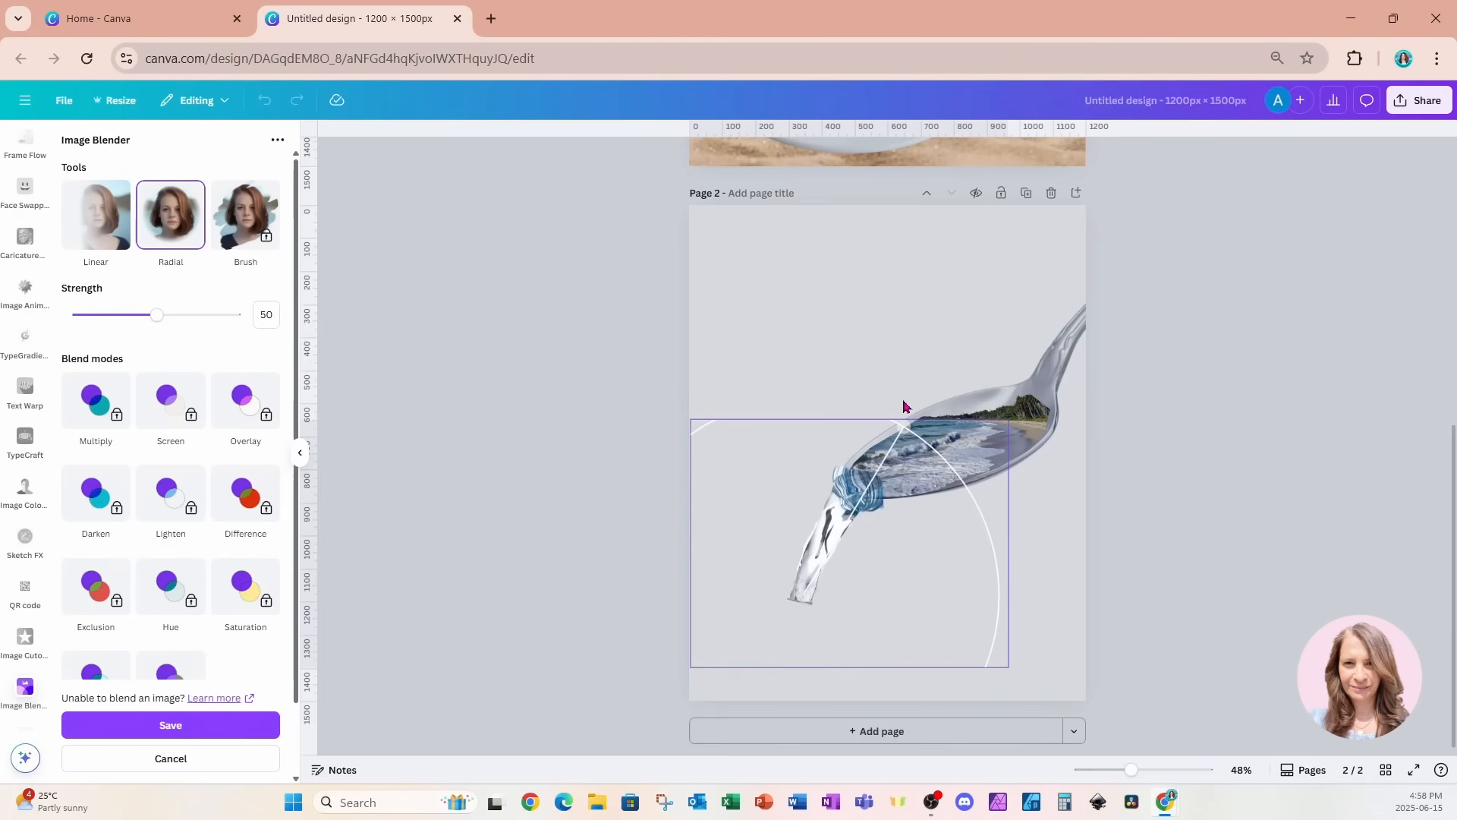
{"action": "left_click_drag", "start_coordinate": [903, 406], "coordinate": [883, 461]}
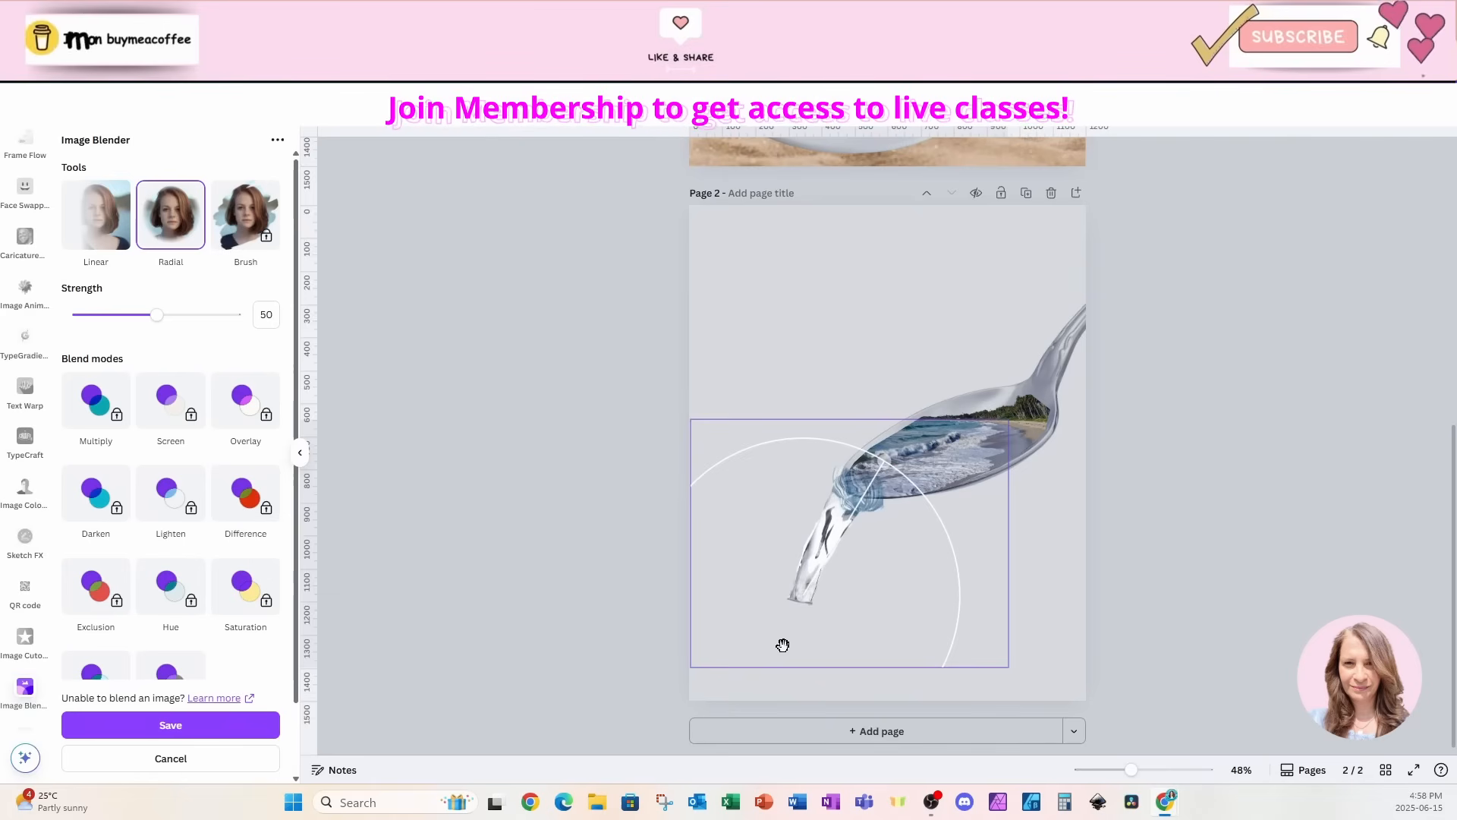
{"action": "left_click_drag", "start_coordinate": [803, 595], "coordinate": [813, 560]}
{"action": "left_click_drag", "start_coordinate": [884, 467], "coordinate": [885, 530]}
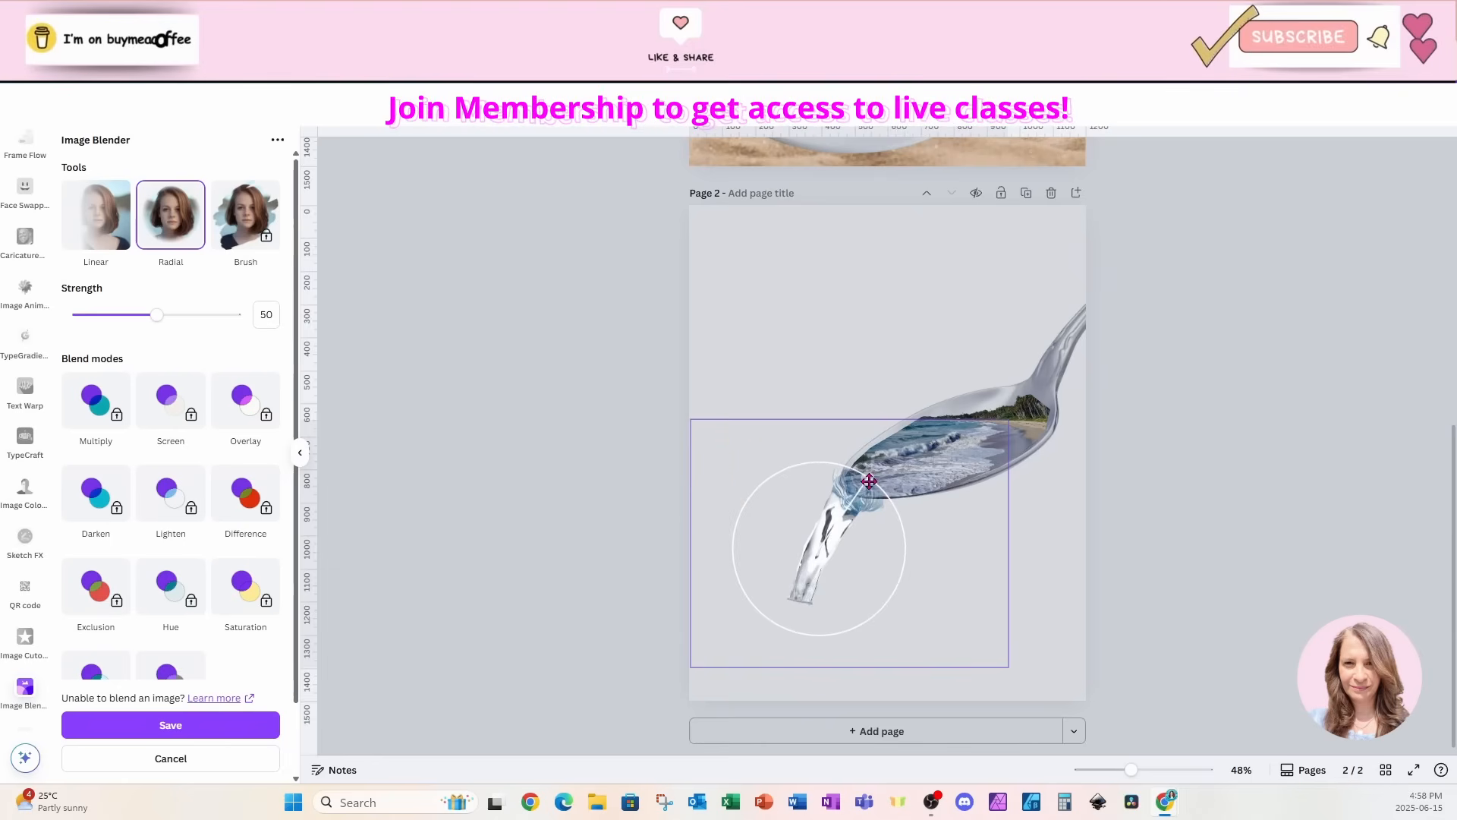
{"action": "left_click_drag", "start_coordinate": [869, 481], "coordinate": [867, 483]}
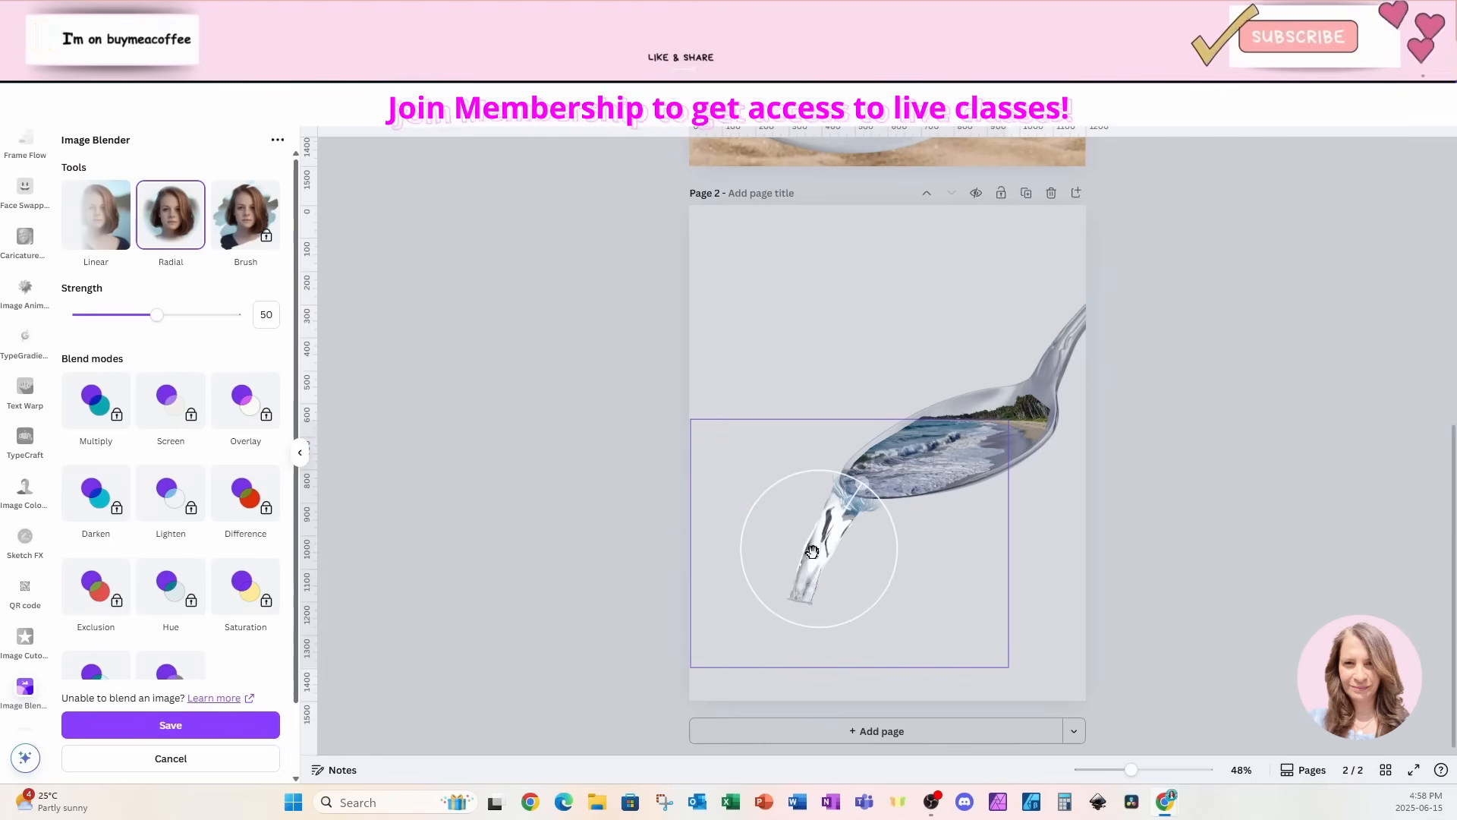
{"action": "left_click_drag", "start_coordinate": [814, 551], "coordinate": [818, 549]}
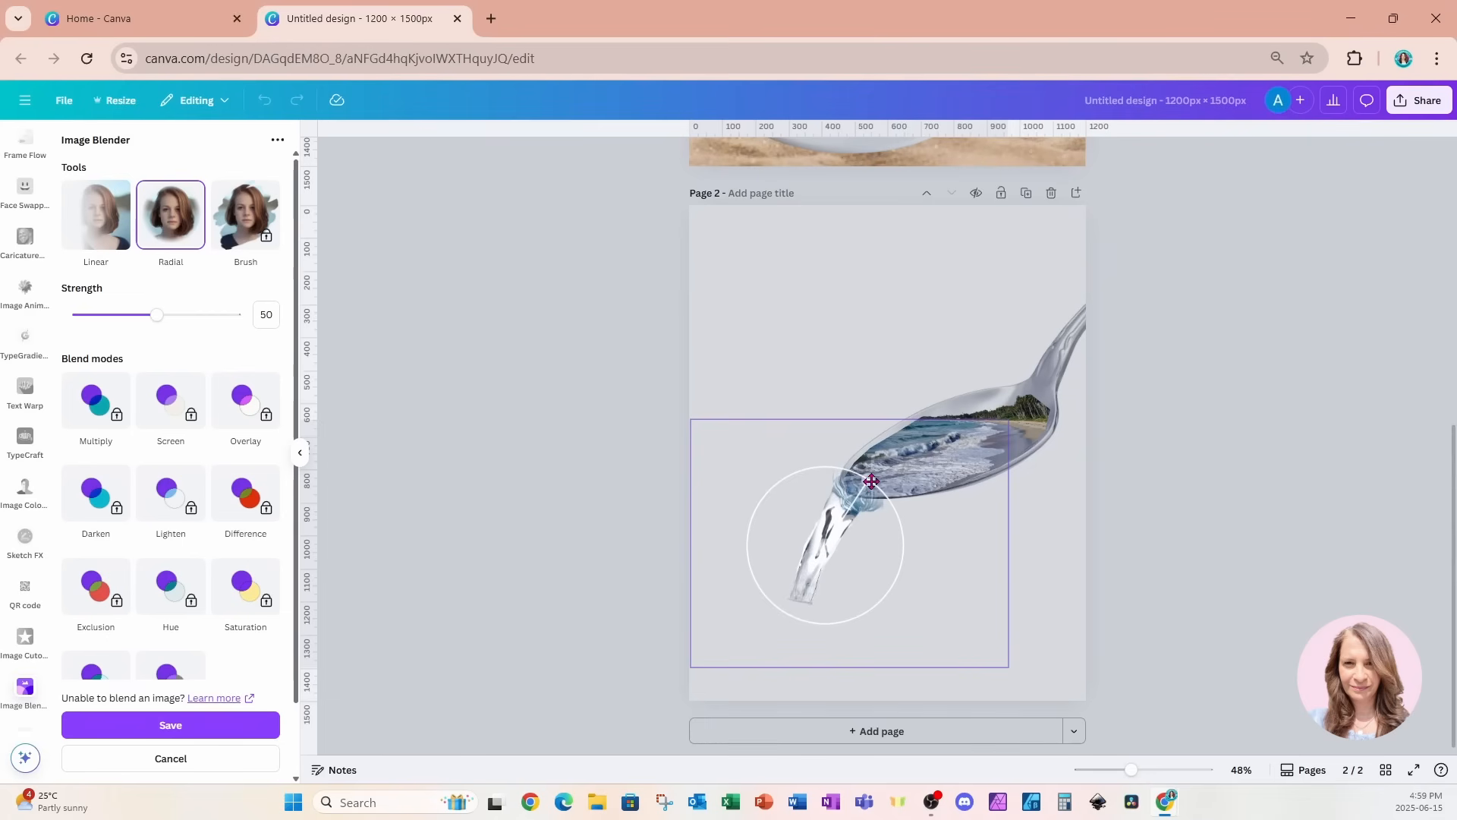
{"action": "mouse_move", "coordinate": [871, 481]}
{"action": "left_mouse_down"}
{"action": "mouse_move", "coordinate": [859, 472]}
{"action": "mouse_move", "coordinate": [865, 485]}
{"action": "left_mouse_up"}
{"action": "left_click_drag", "start_coordinate": [865, 485], "coordinate": [865, 485]}
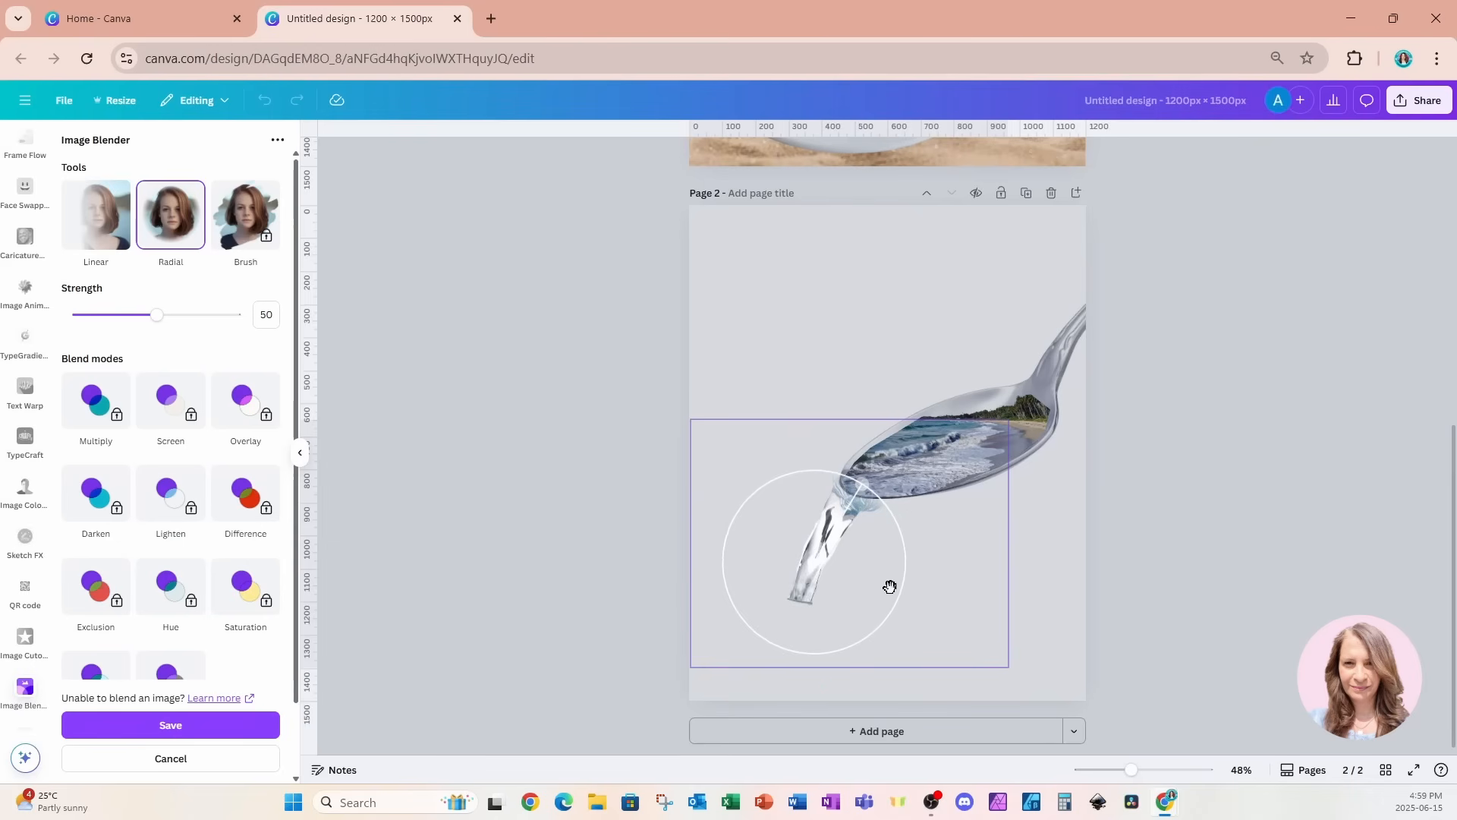
{"action": "left_click", "coordinate": [246, 730]}
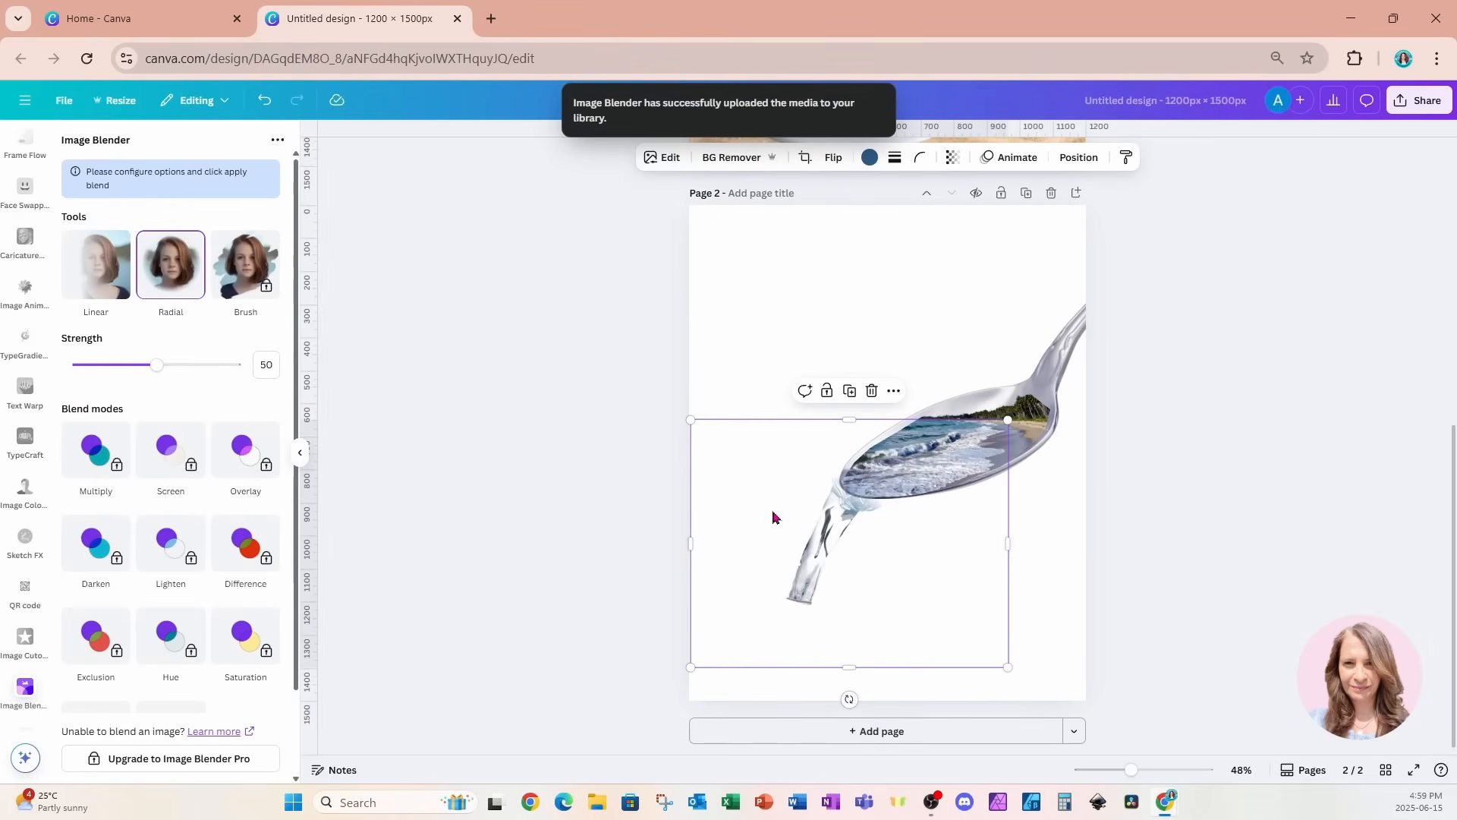
Paste the blended water stream onto page 1 and place it between the spoon's tip and the teacup.
{"action": "scroll", "coordinate": [773, 516], "scroll_direction": "up", "scroll_amount": 5}
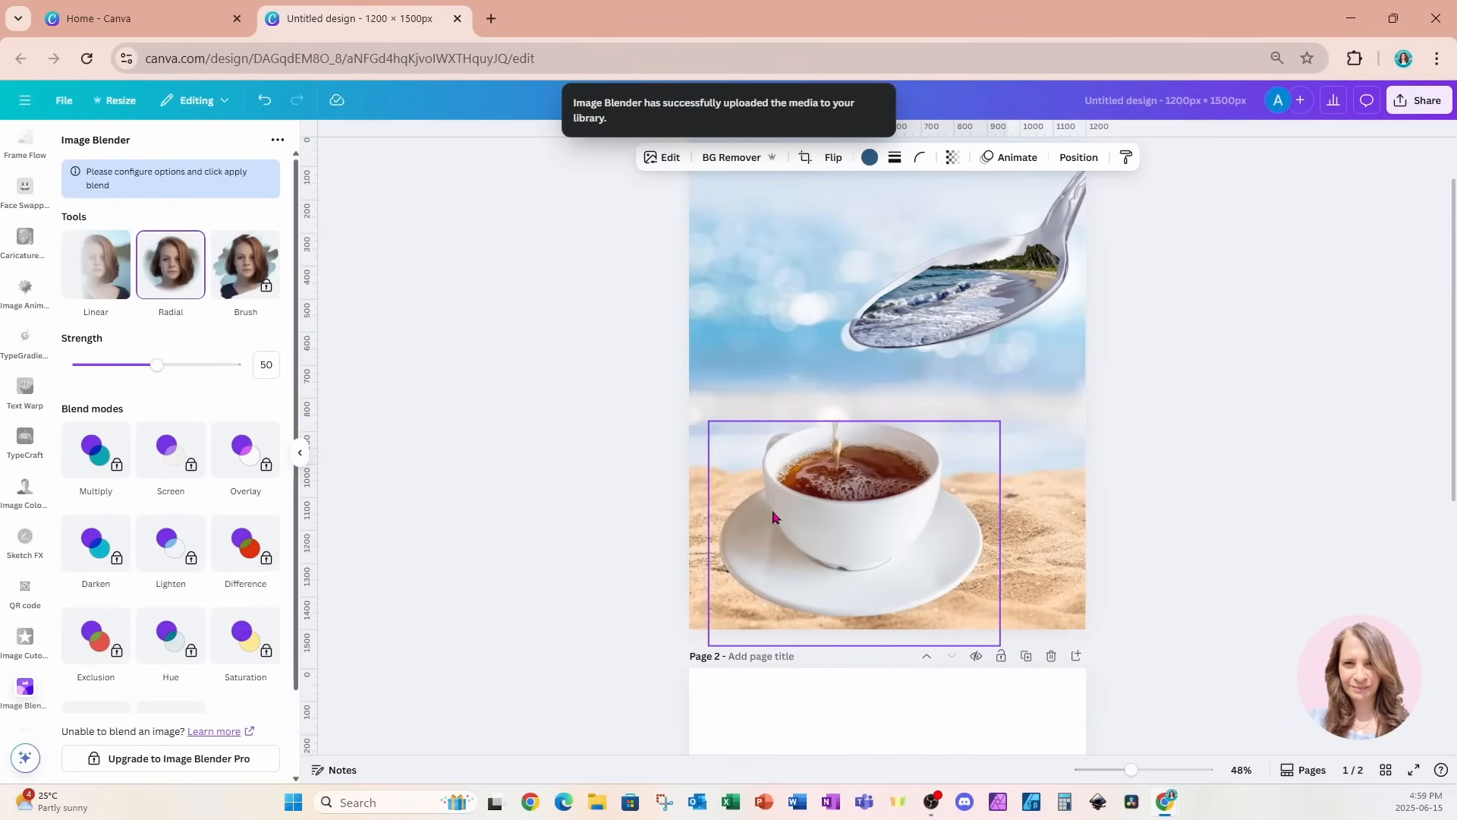
{"action": "left_click", "coordinate": [765, 349]}
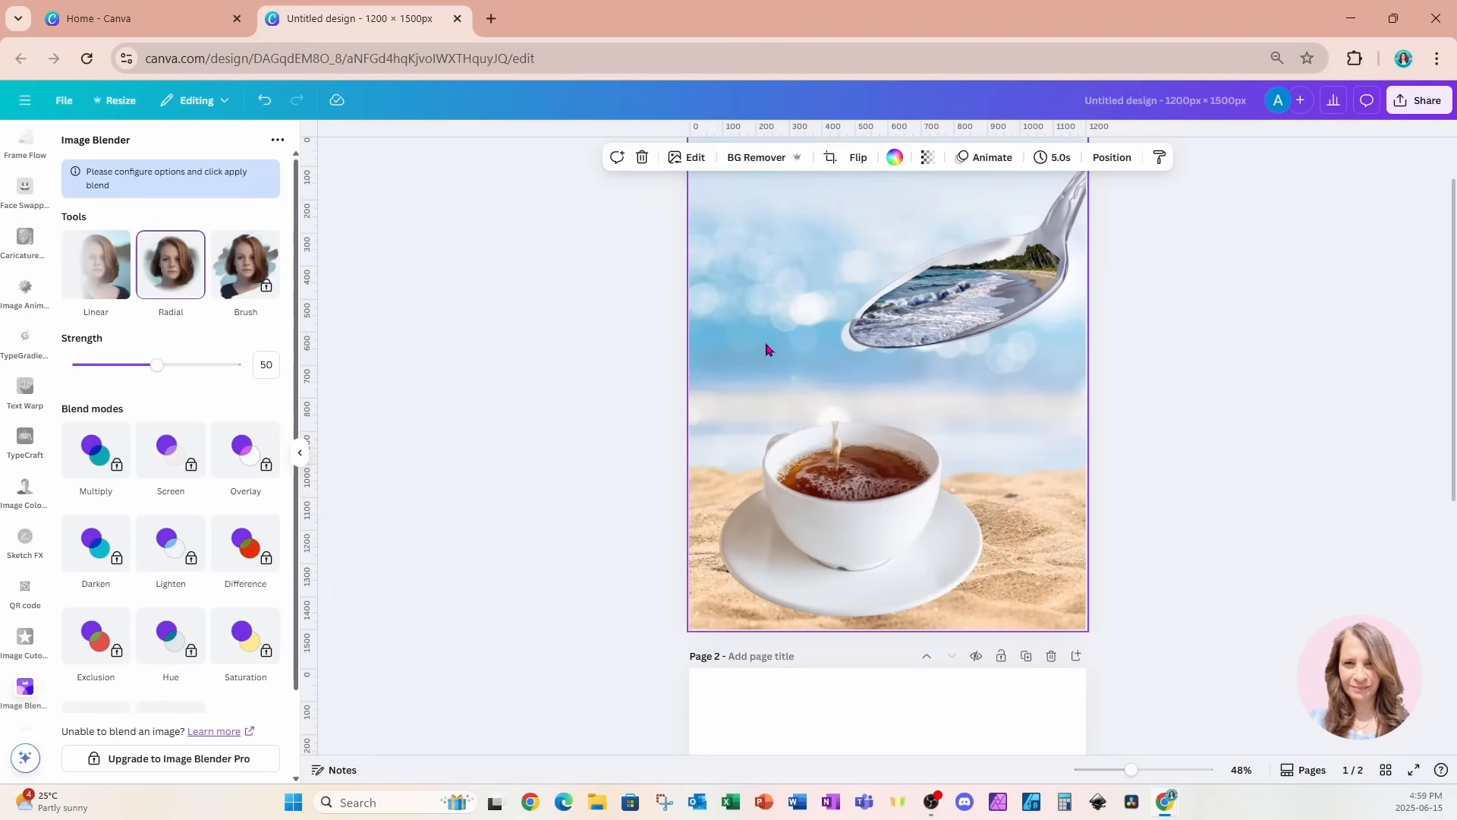
{"action": "key", "text": "ctrl+v"}
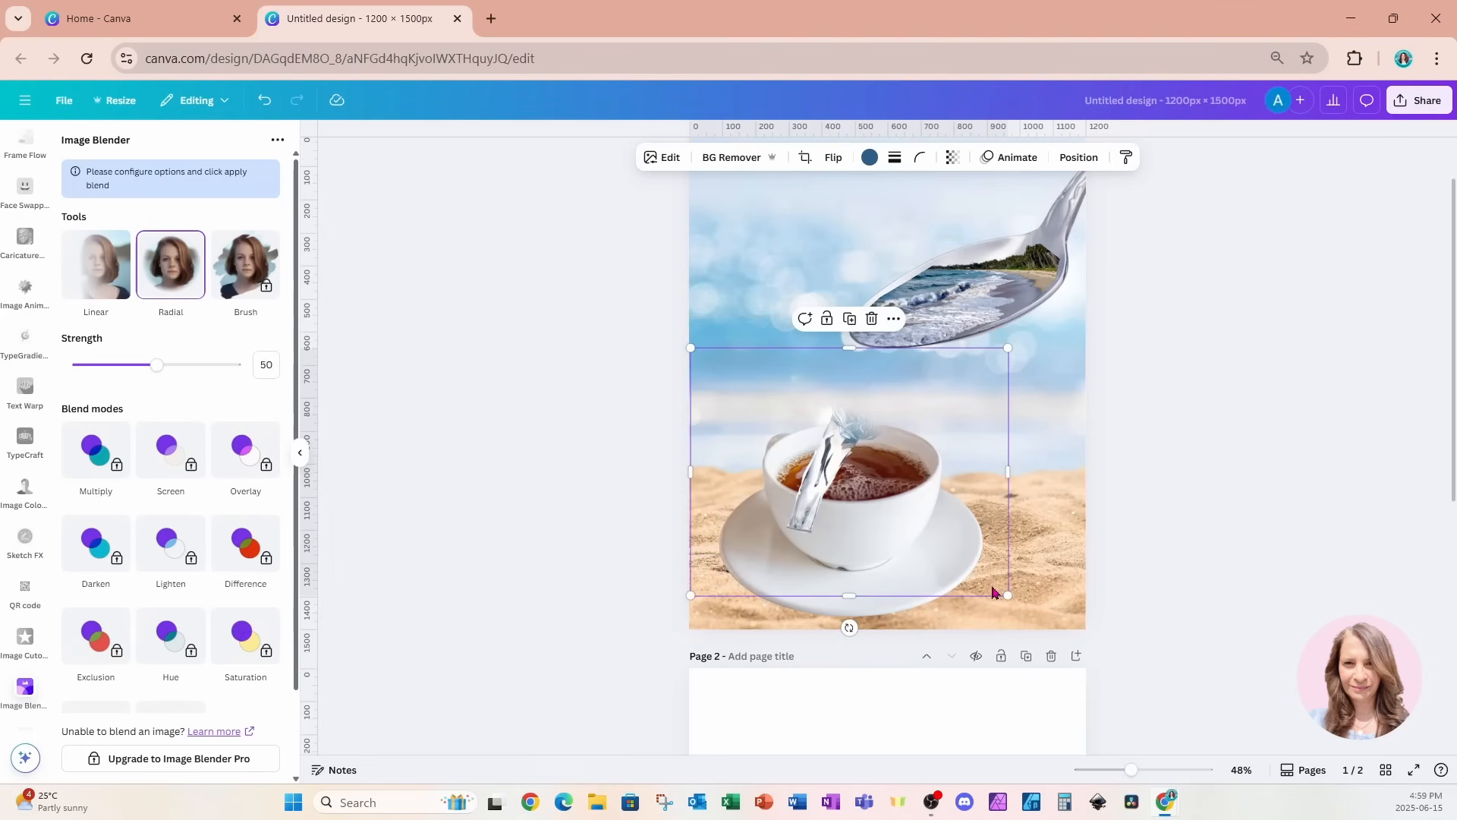
{"action": "left_click_drag", "start_coordinate": [995, 589], "coordinate": [1010, 506]}
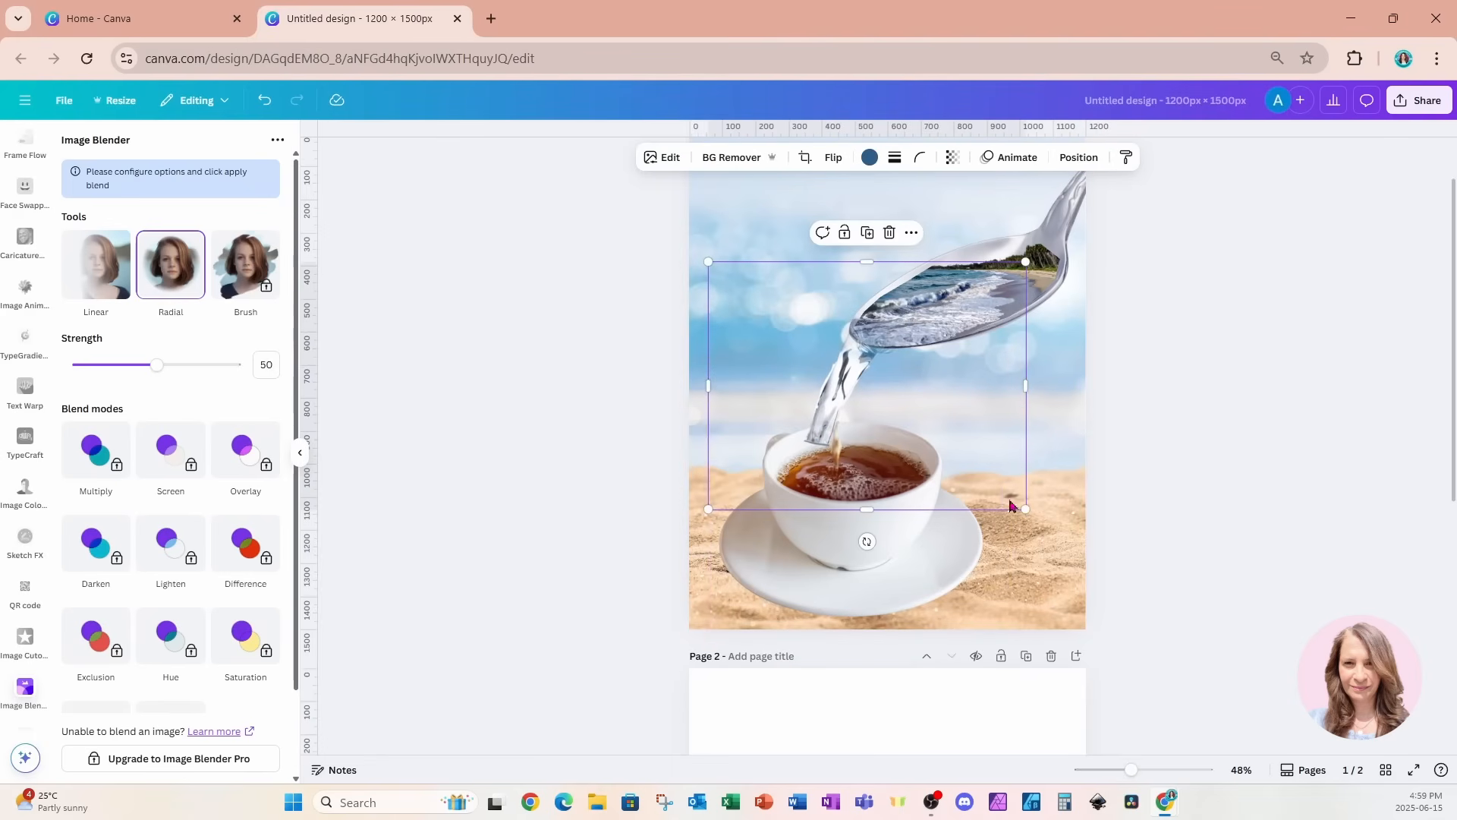
Rotate the water stream counterclockwise to fall more vertically, and shift it with the spoon and beach photo slightly lower over the cup.
{"action": "left_click_drag", "start_coordinate": [867, 541], "coordinate": [902, 549]}
{"action": "left_click_drag", "start_coordinate": [972, 481], "coordinate": [978, 474]}
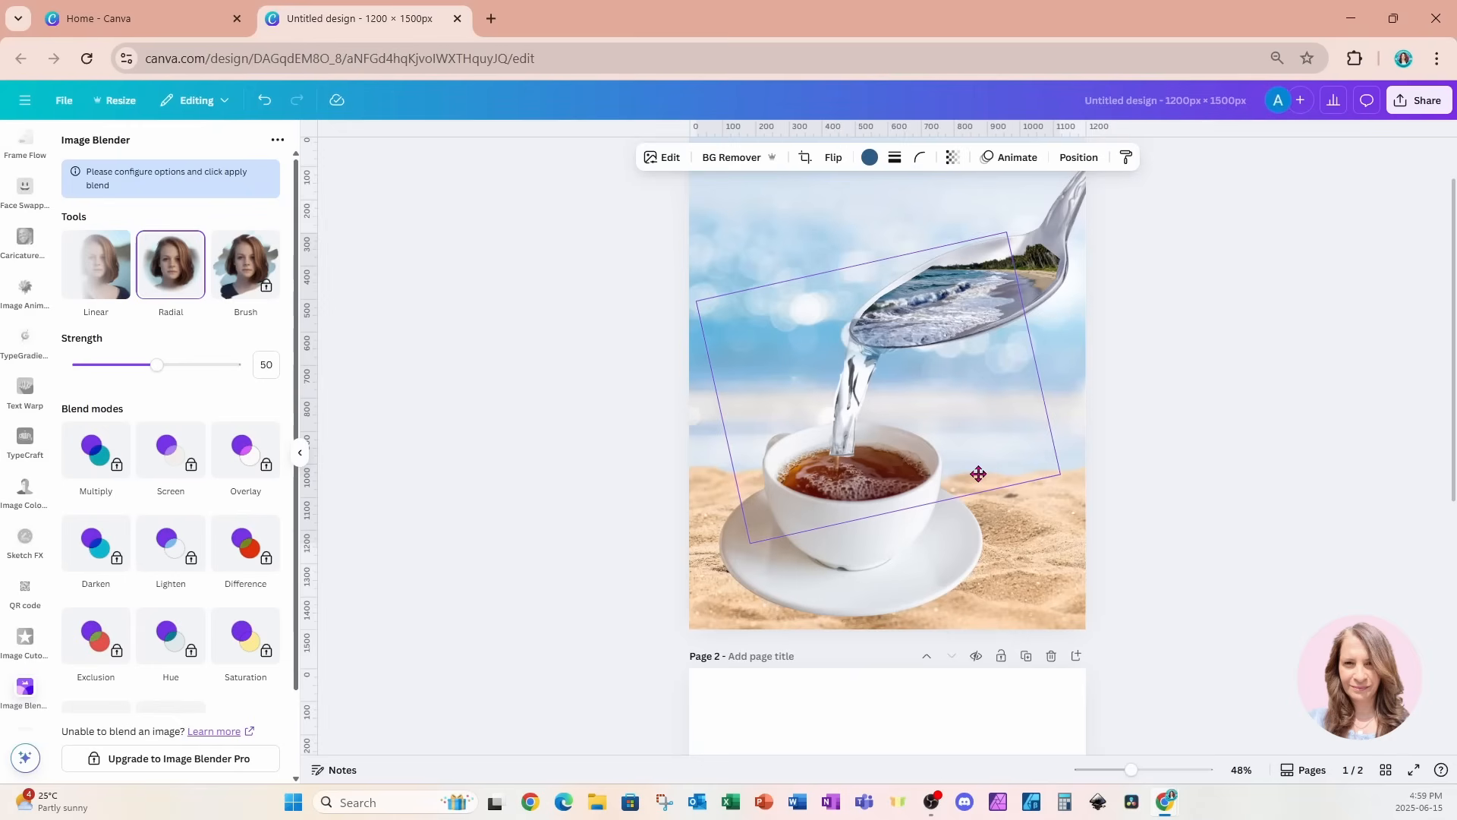
{"action": "left_click_drag", "start_coordinate": [592, 243], "coordinate": [1113, 441]}
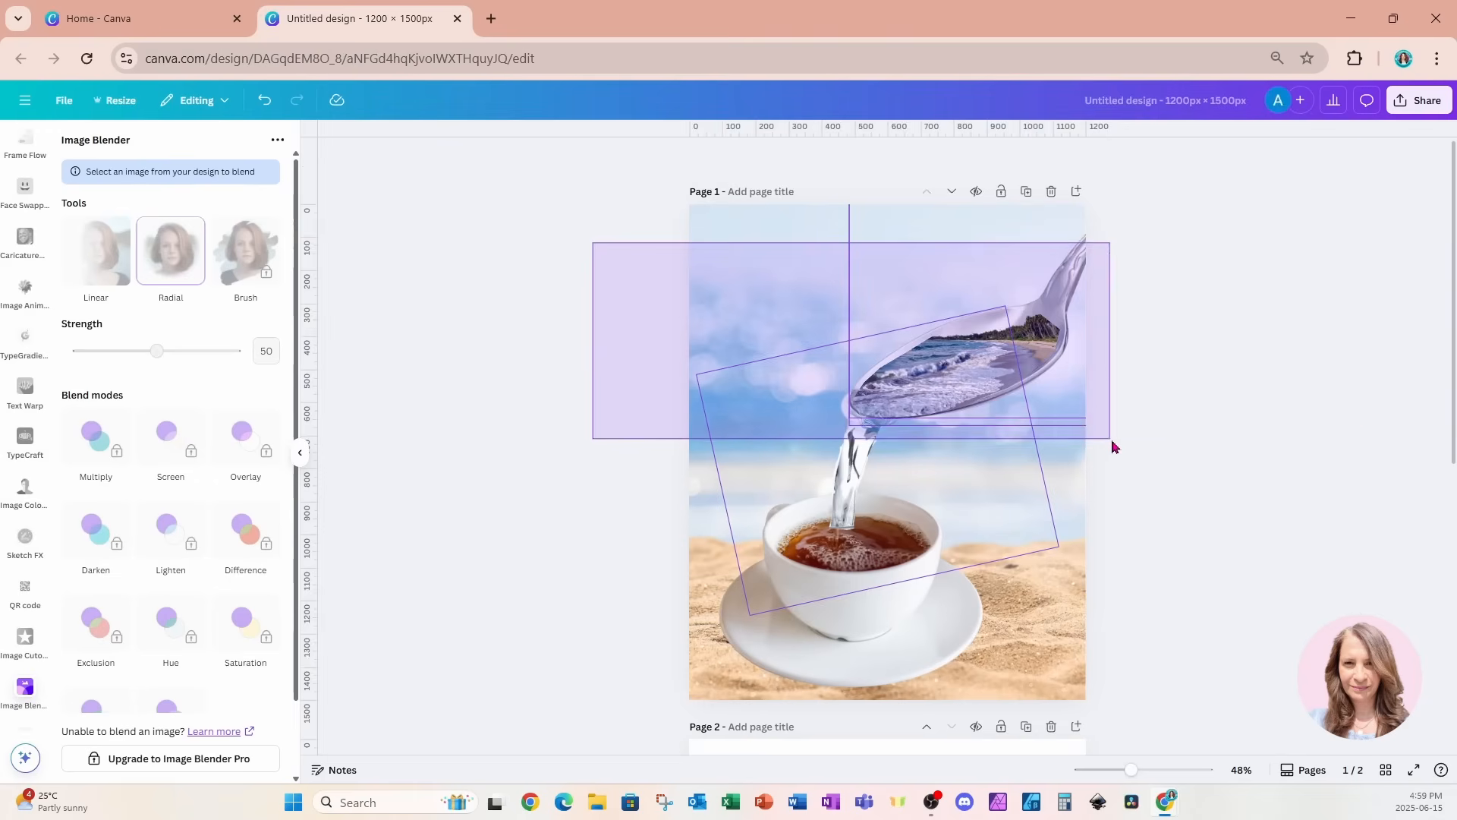
{"action": "left_click_drag", "start_coordinate": [1035, 322], "coordinate": [1045, 341]}
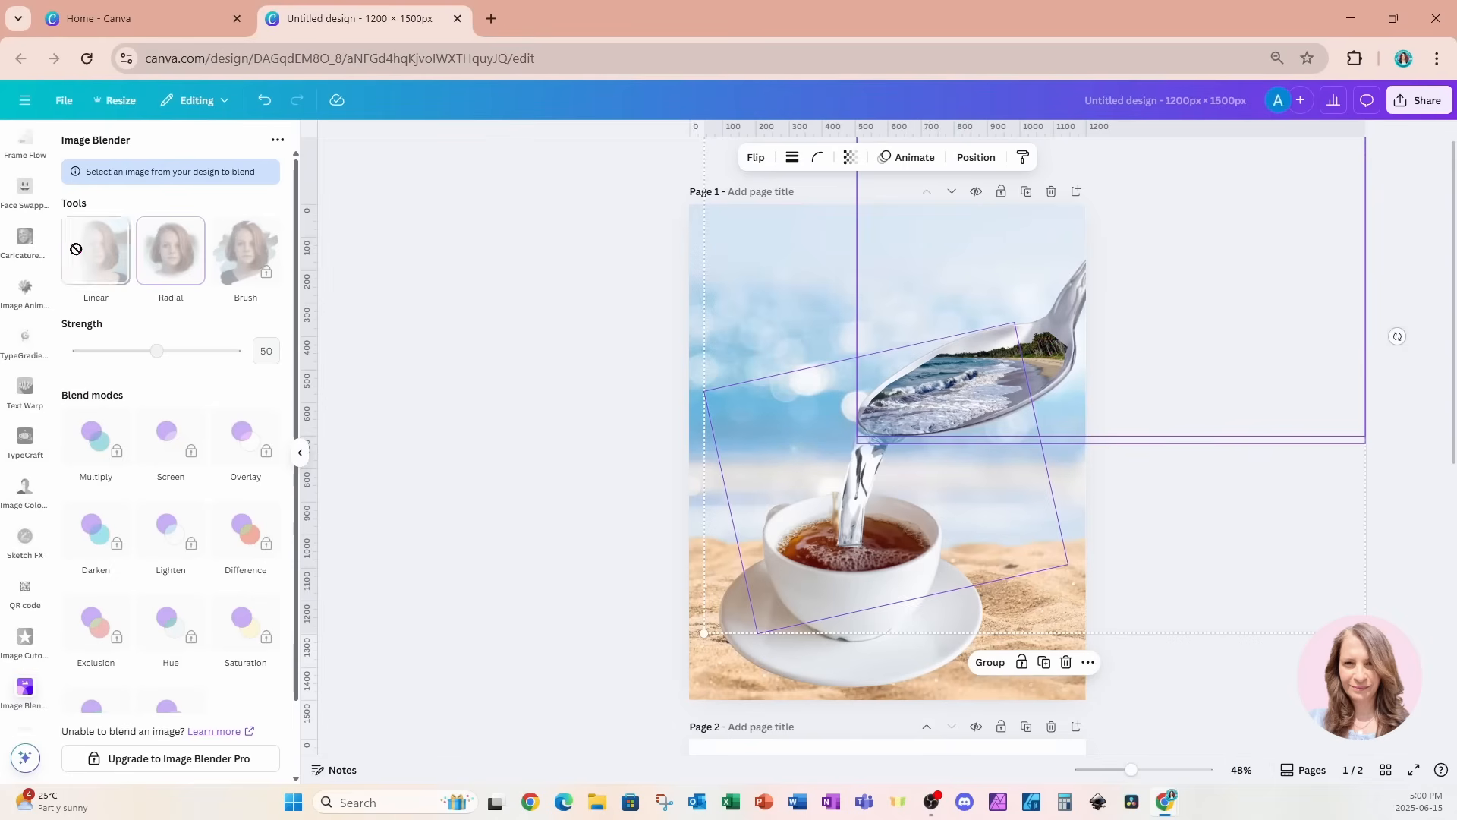
Add the dark brown coffee splash from the recently used elements, scaled down and placed inside the teacup at the stream's end.
{"action": "scroll", "coordinate": [27, 258], "scroll_direction": "up", "scroll_amount": 10}
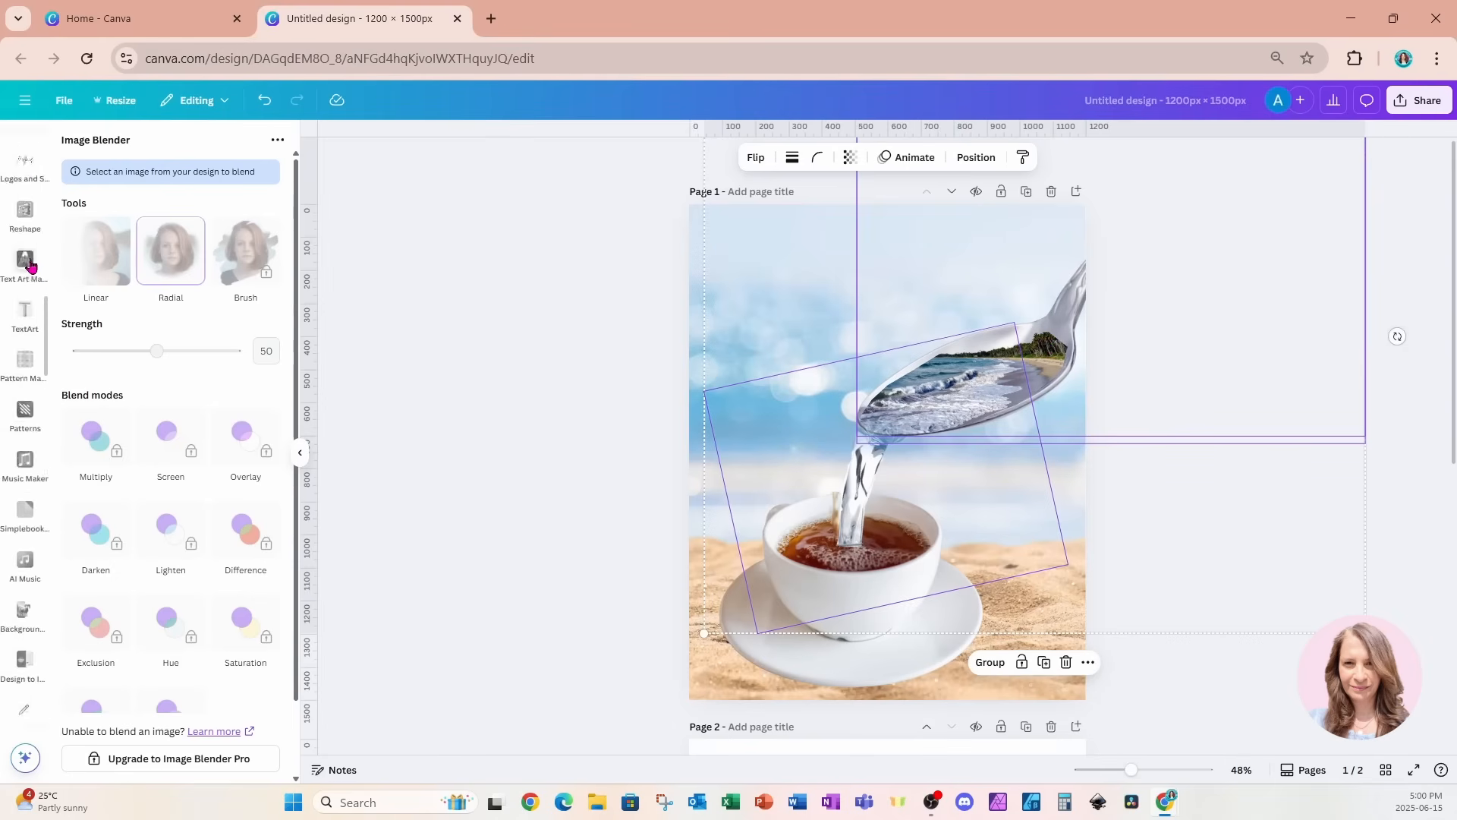
{"action": "scroll", "coordinate": [29, 258], "scroll_direction": "up", "scroll_amount": 8}
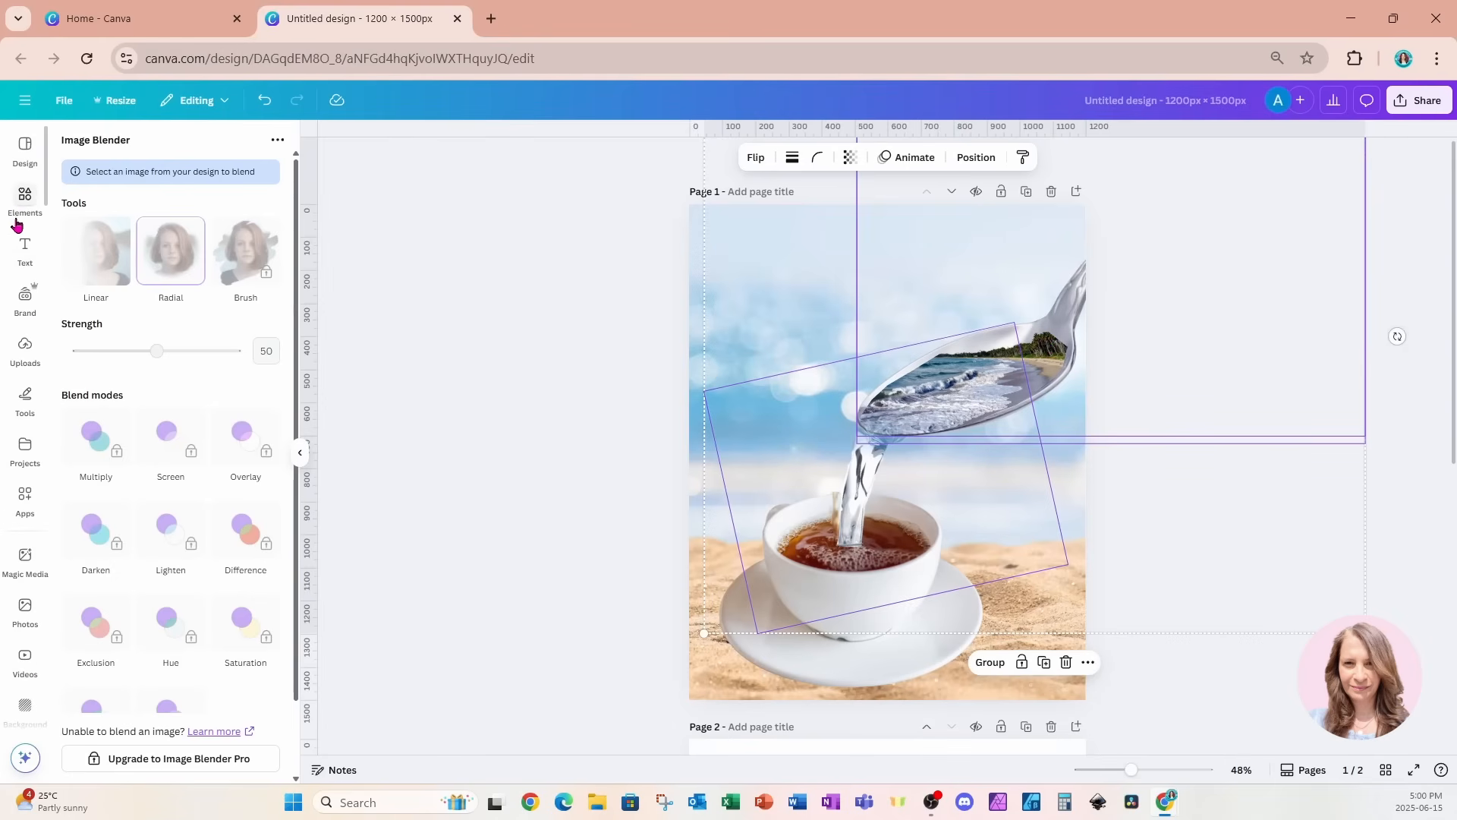
{"action": "left_click", "coordinate": [16, 222]}
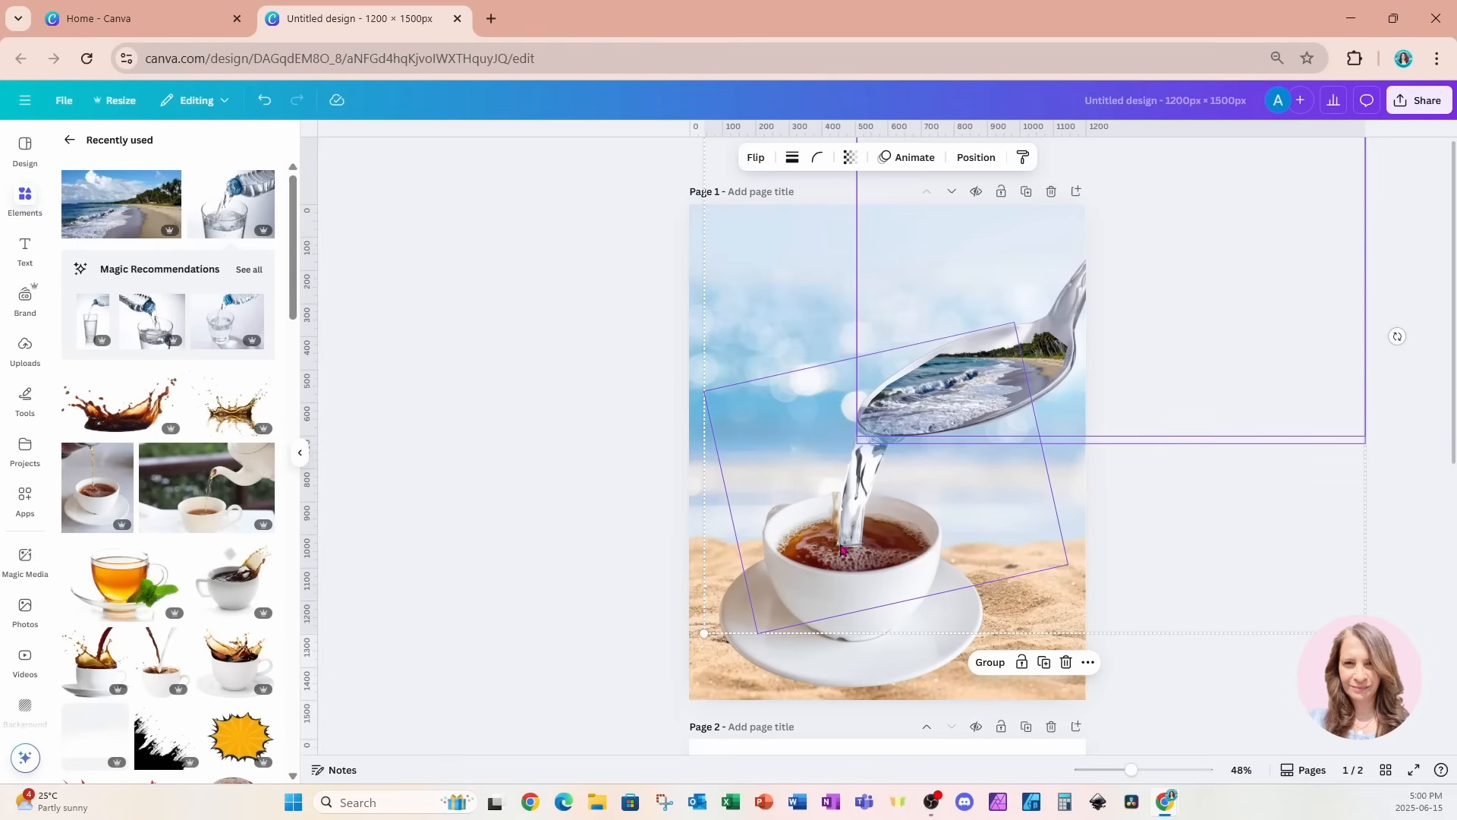
{"action": "left_click", "coordinate": [118, 426]}
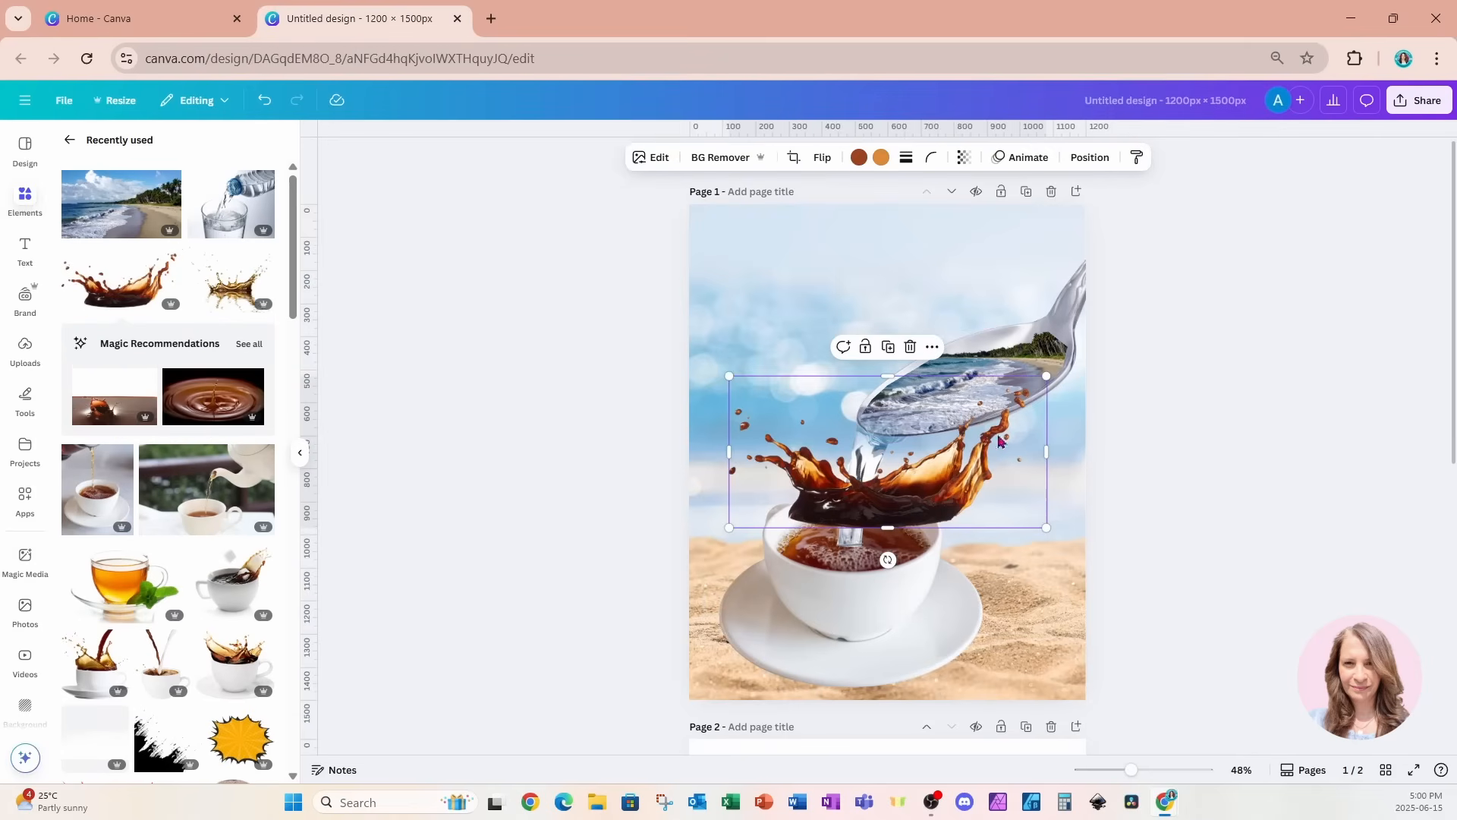
{"action": "left_click_drag", "start_coordinate": [1046, 379], "coordinate": [853, 465]}
{"action": "left_click_drag", "start_coordinate": [816, 510], "coordinate": [868, 543]}
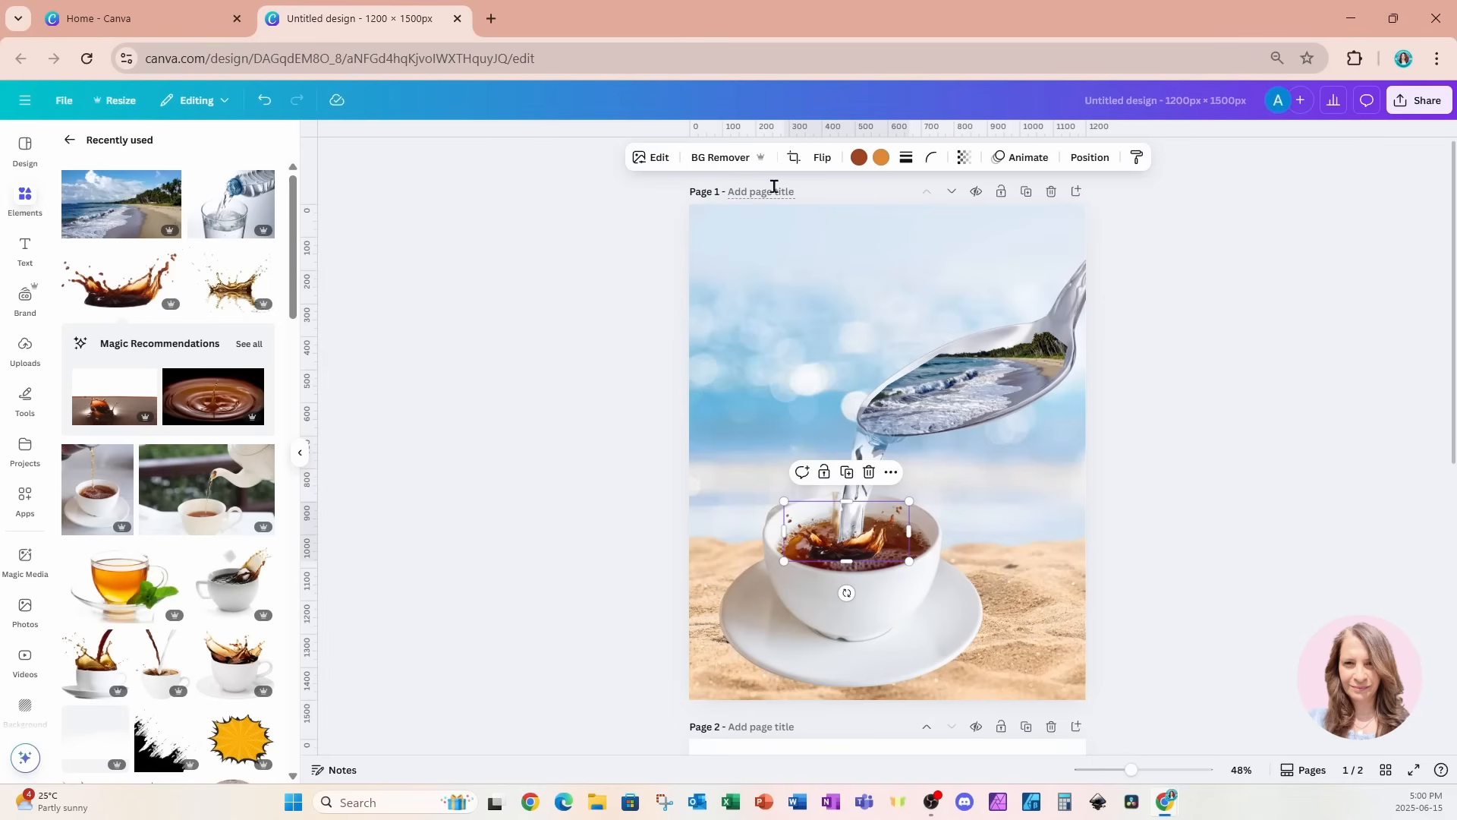
Set the brown coffee splash's transparency to 64.
{"action": "left_click", "coordinate": [964, 158]}
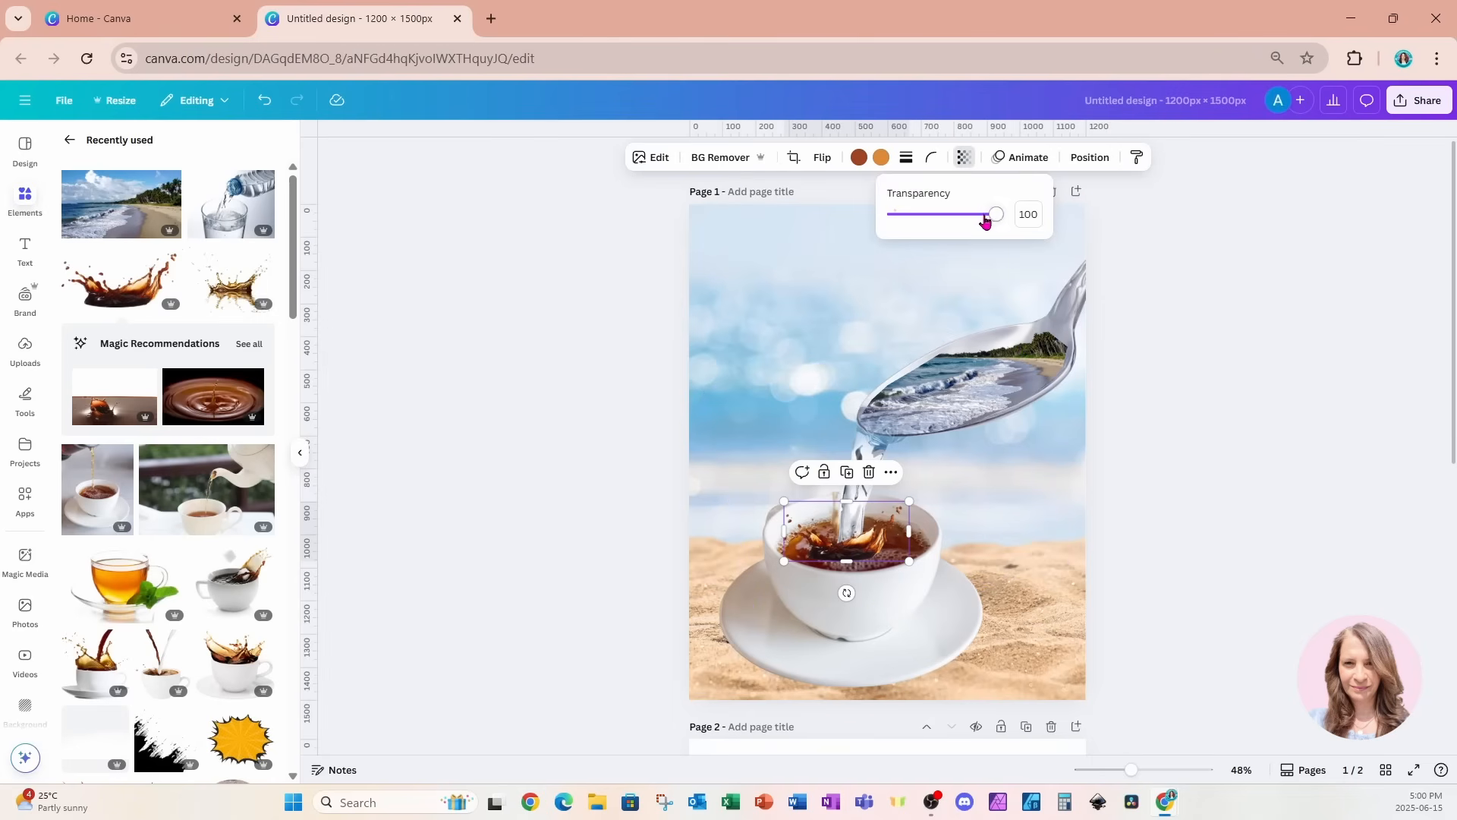
{"action": "left_click_drag", "start_coordinate": [992, 220], "coordinate": [961, 225]}
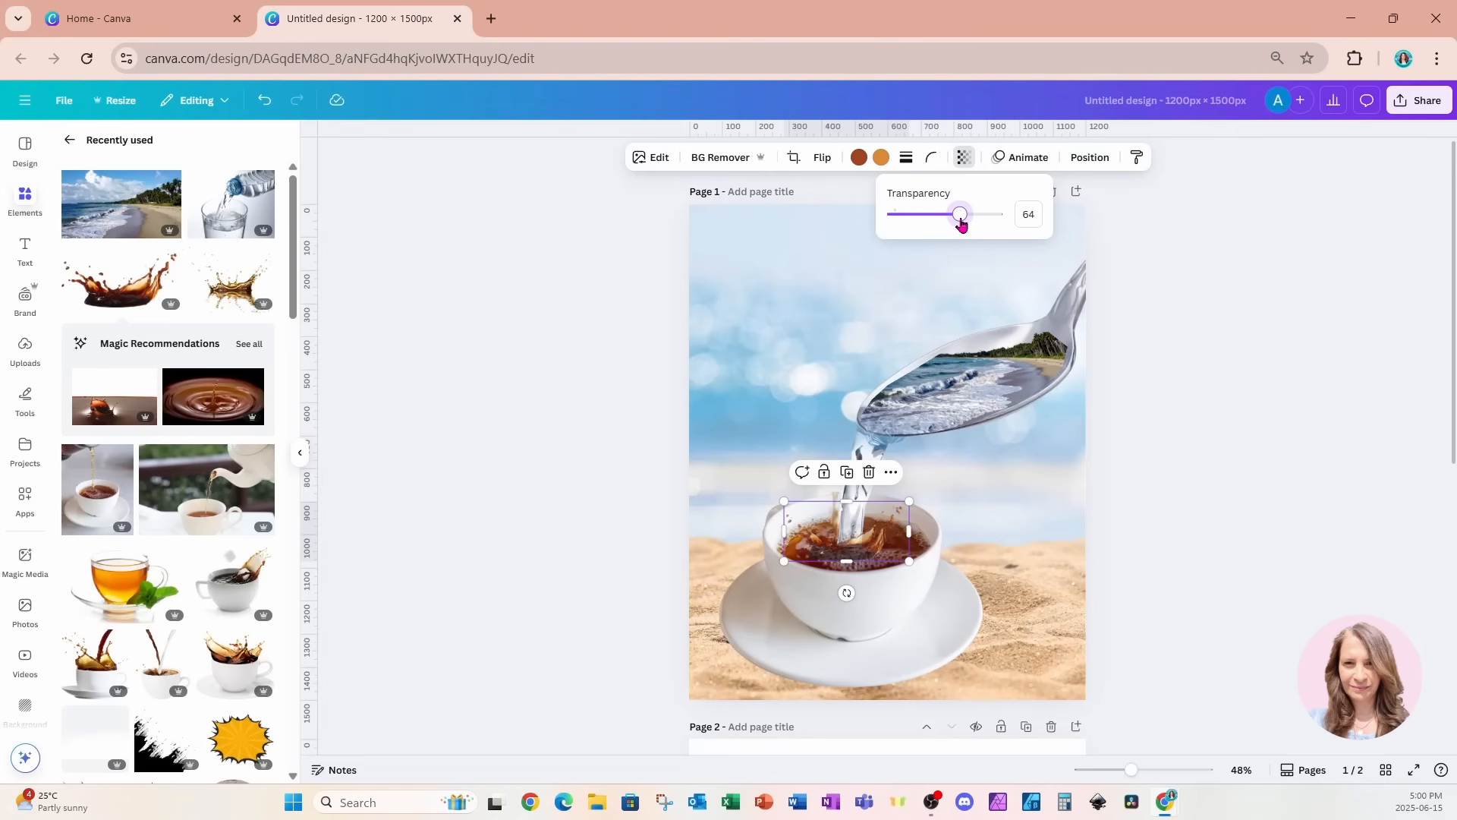
{"action": "left_click", "coordinate": [1063, 488]}
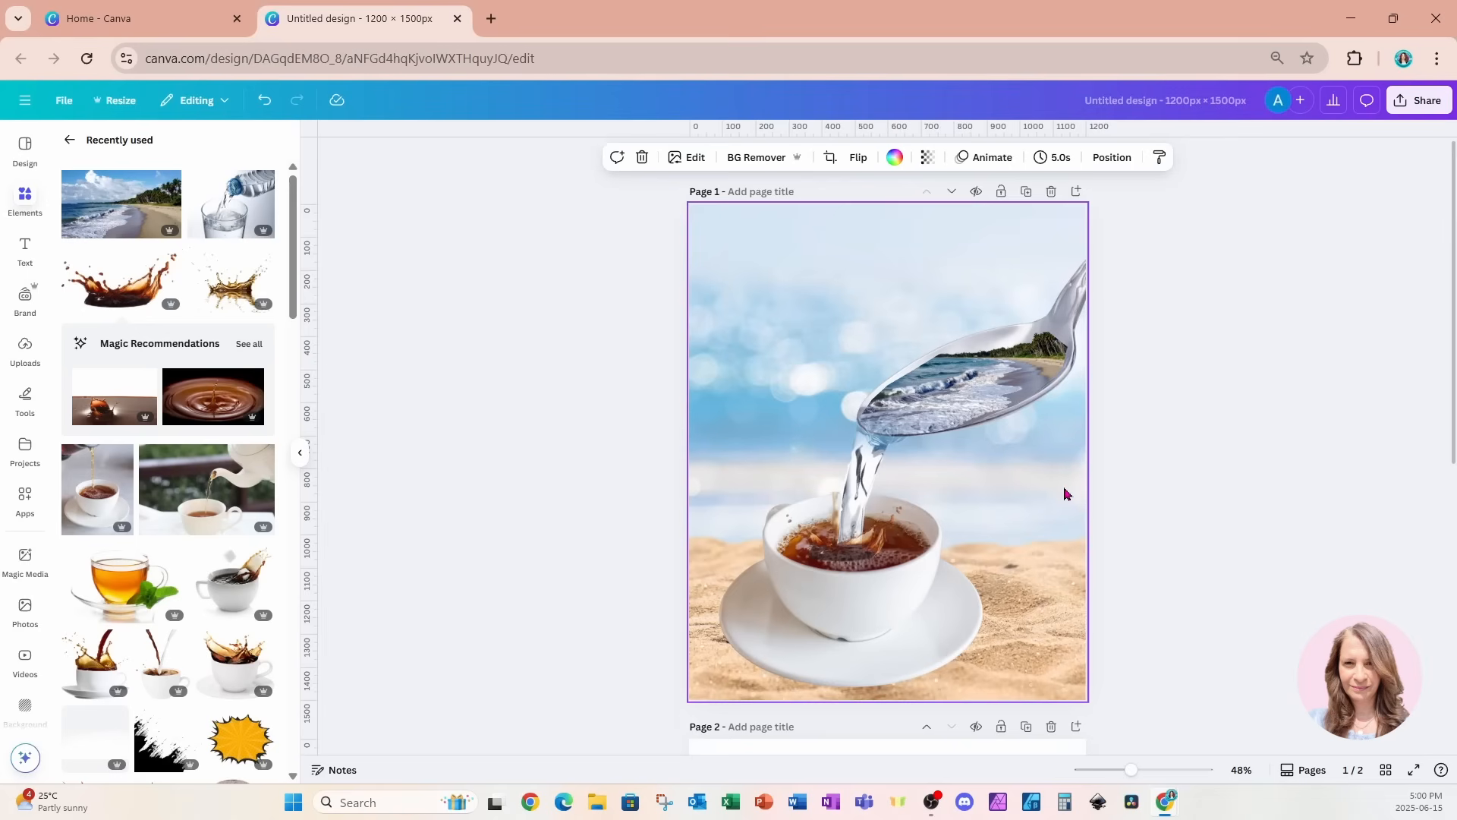
Add the golden splash with its background removed, scaled down and cropped along its lower edge, where the stream meets the tea.
{"action": "left_click", "coordinate": [230, 299]}
{"action": "left_click", "coordinate": [726, 159]}
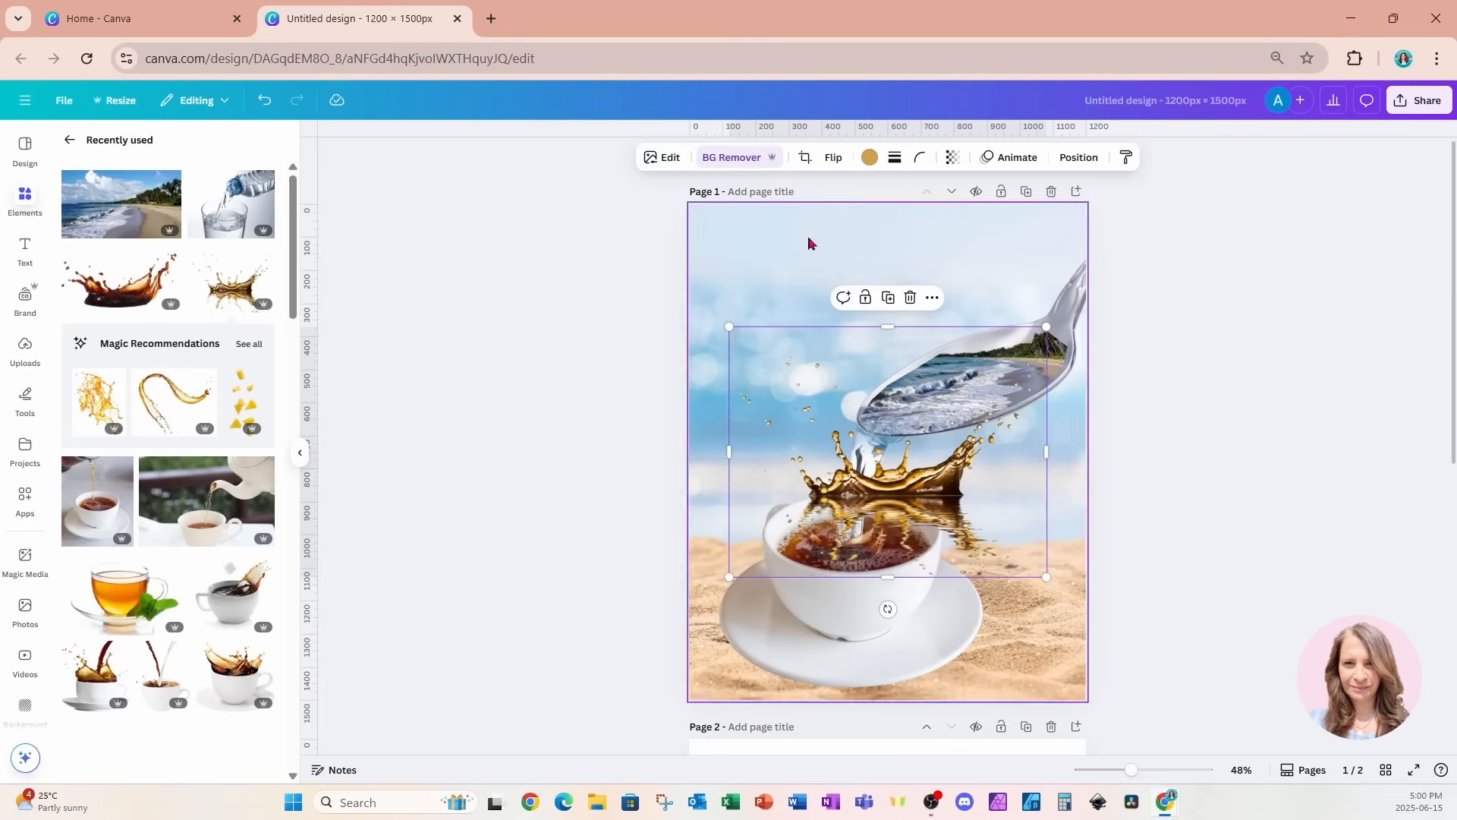
{"action": "left_click_drag", "start_coordinate": [1046, 327], "coordinate": [828, 458]}
{"action": "left_click_drag", "start_coordinate": [815, 524], "coordinate": [870, 518]}
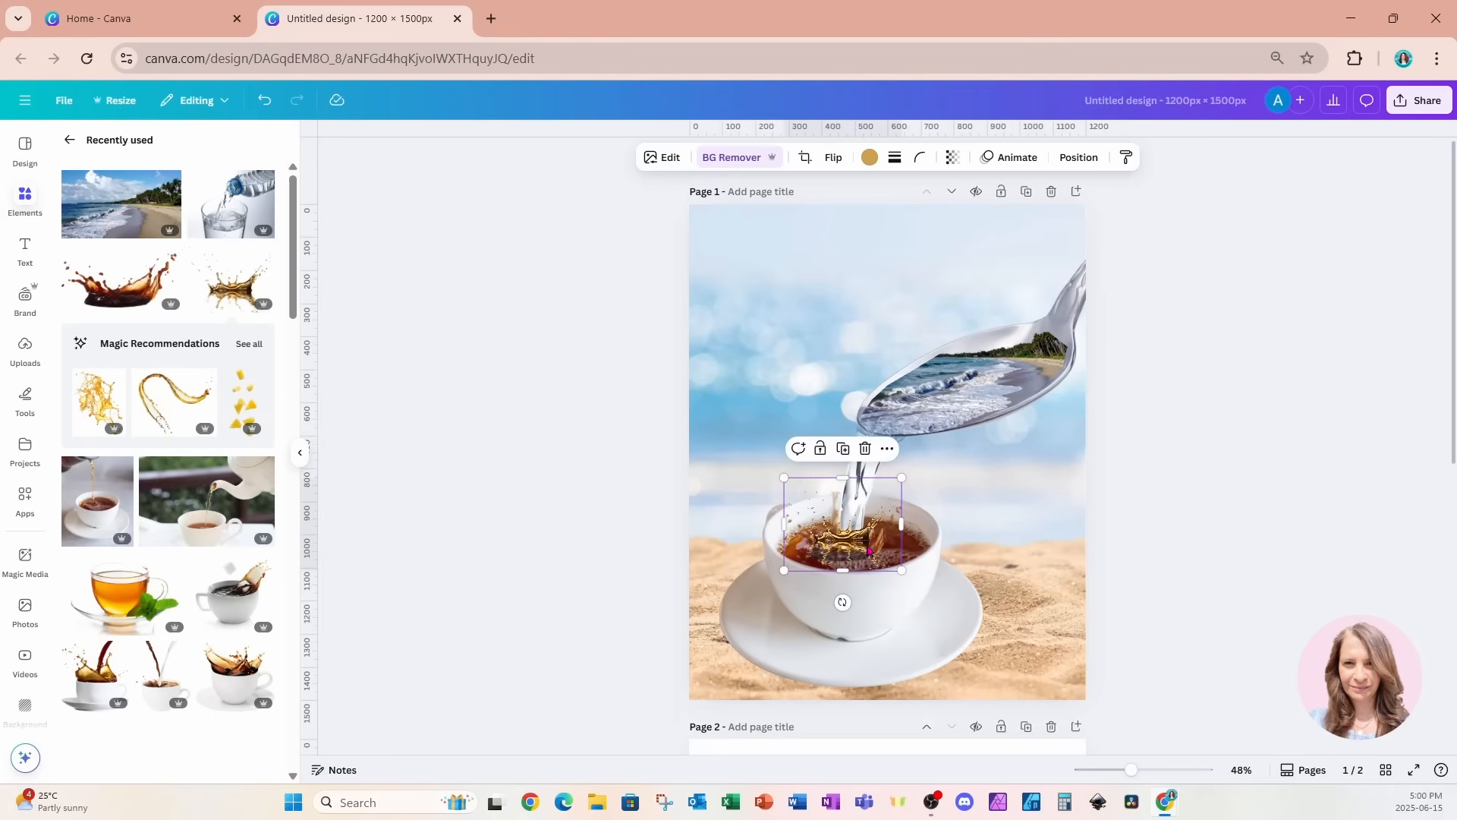
{"action": "left_click_drag", "start_coordinate": [867, 548], "coordinate": [871, 552]}
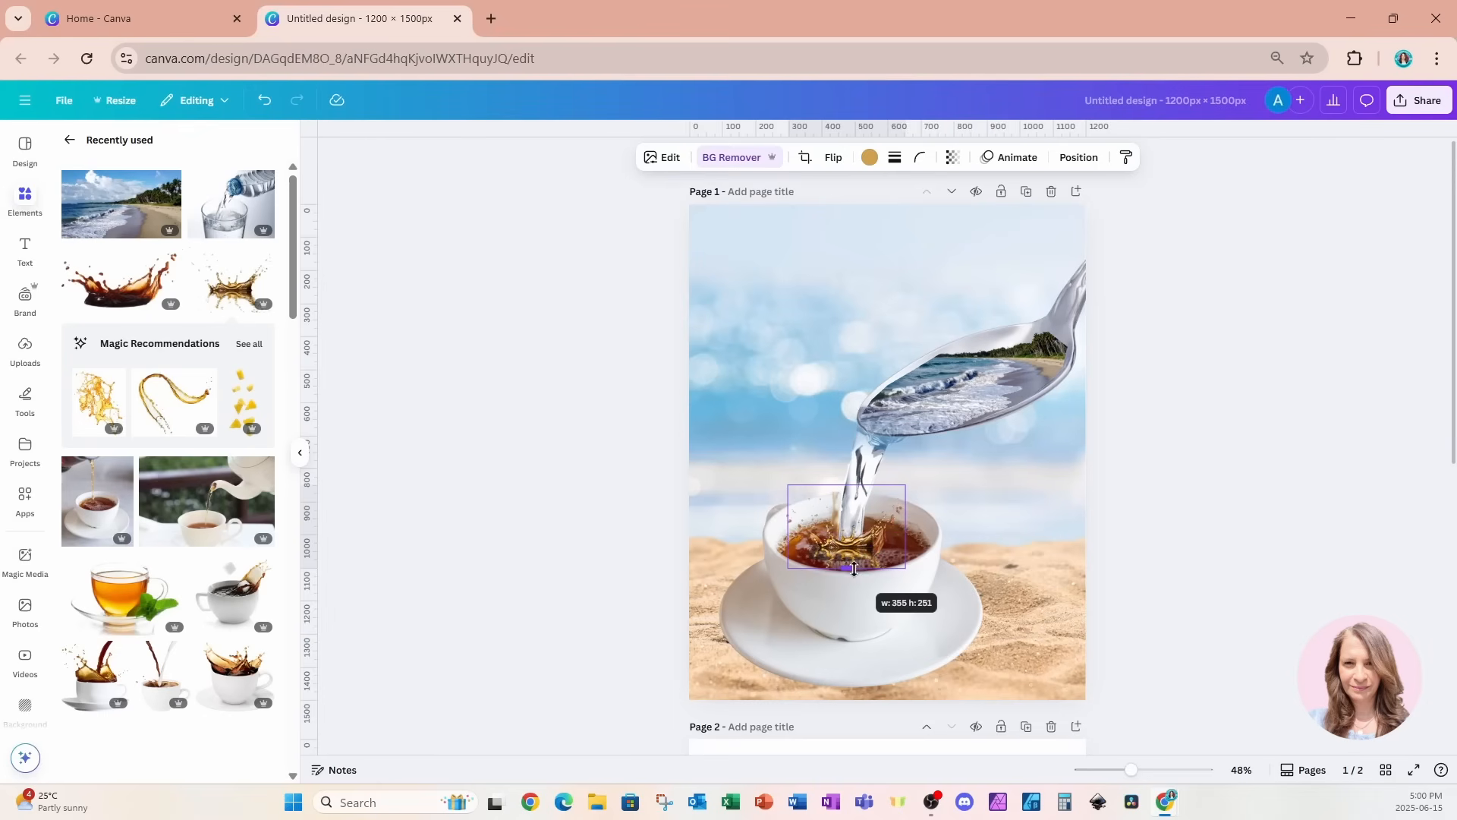
{"action": "left_click", "coordinate": [1073, 516]}
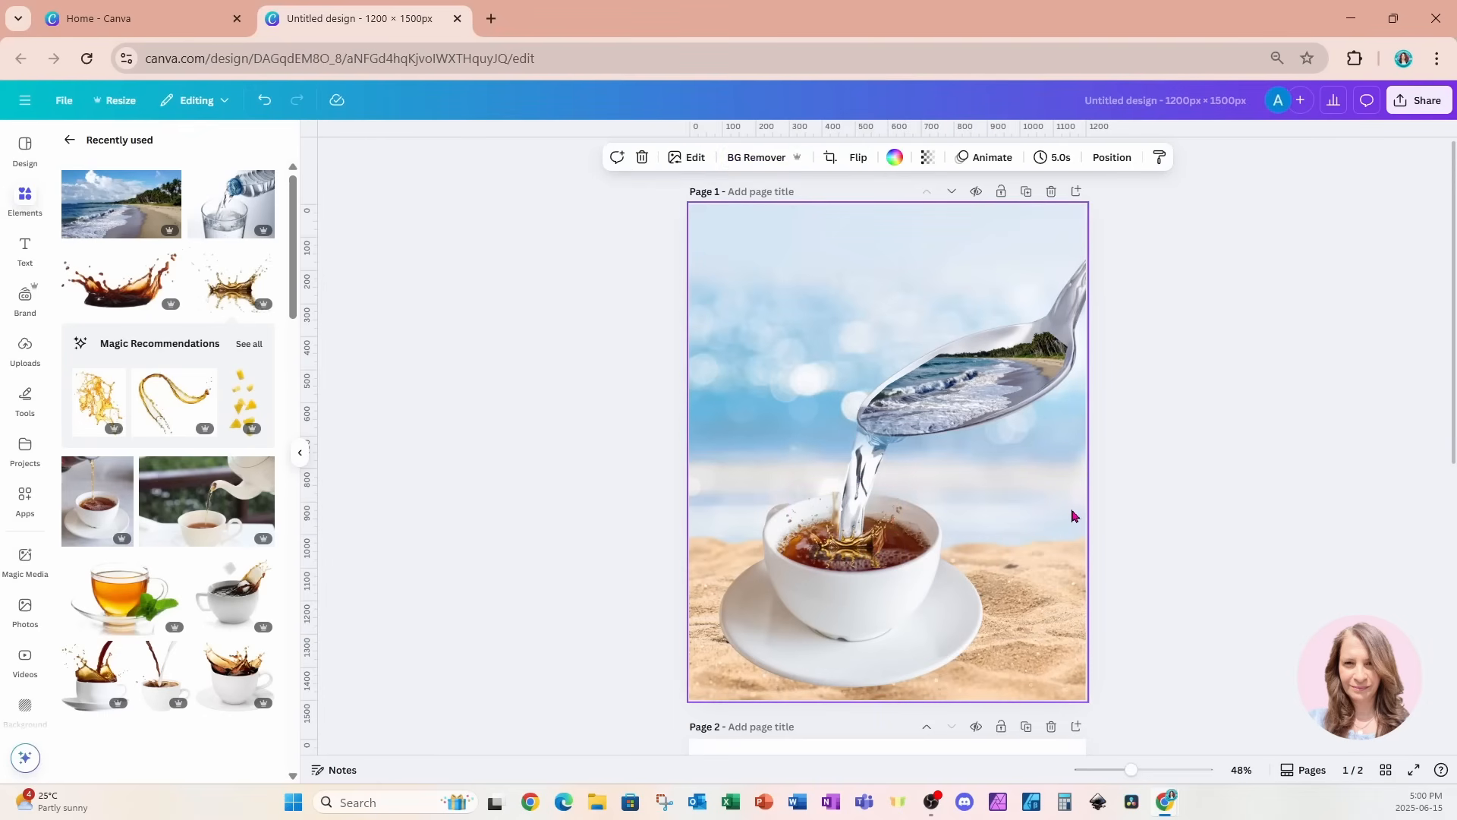